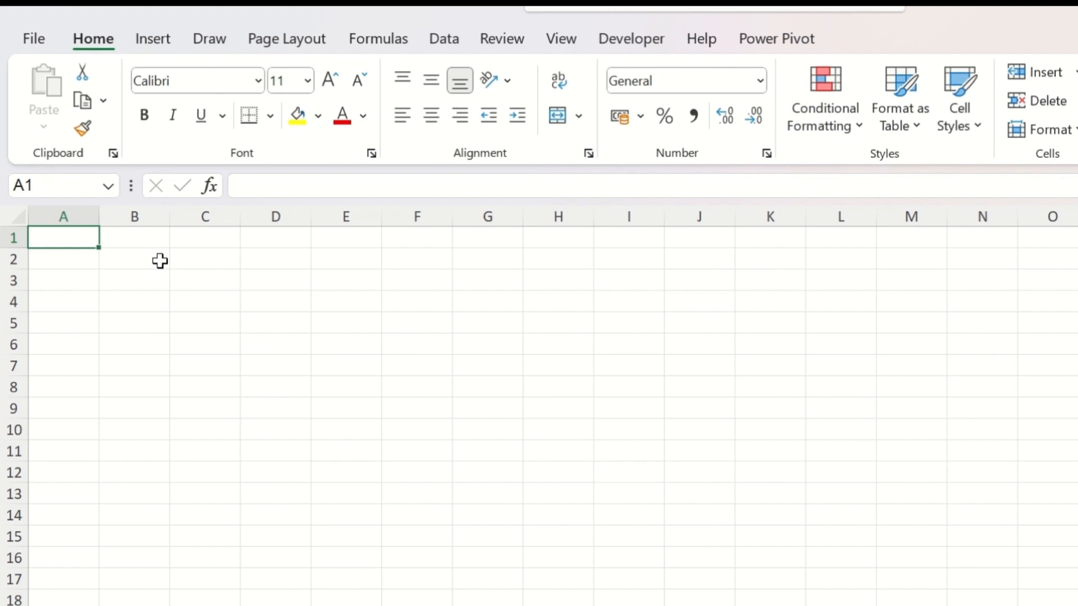
Step: Enter the title "Report Card" in A1 and the label "Name of Student:" in A2
{"action": "type", "text": "Repor"}
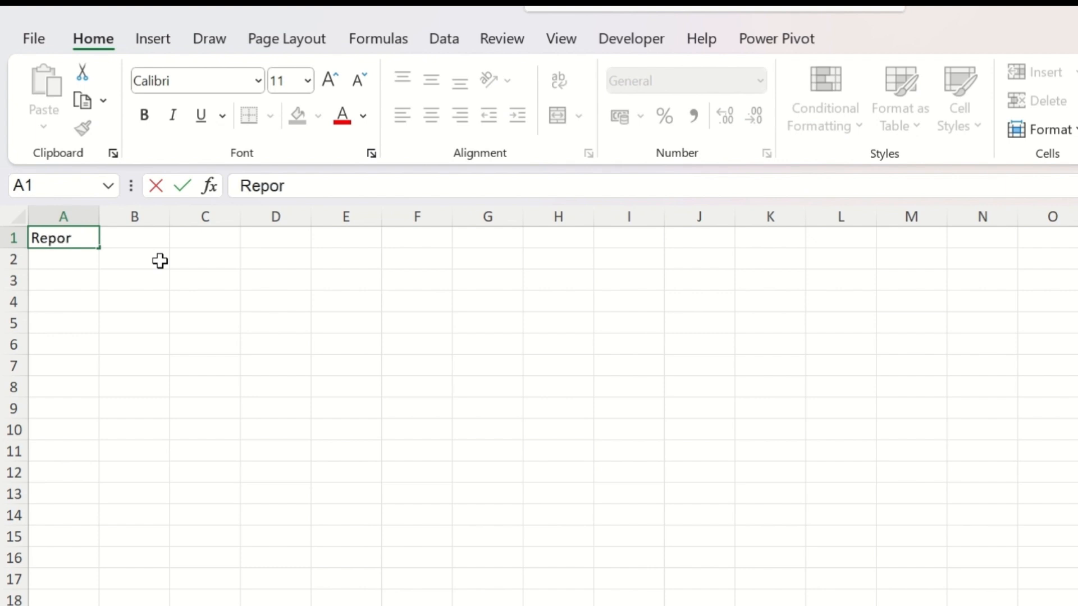
{"action": "type", "text": "t Card"}
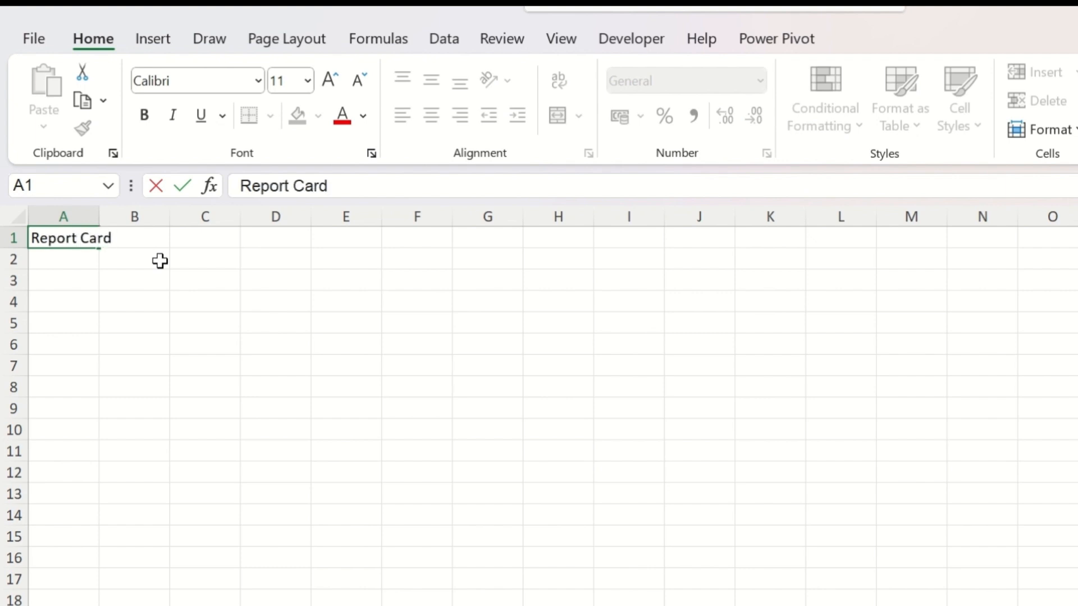
{"action": "key", "text": "Return"}
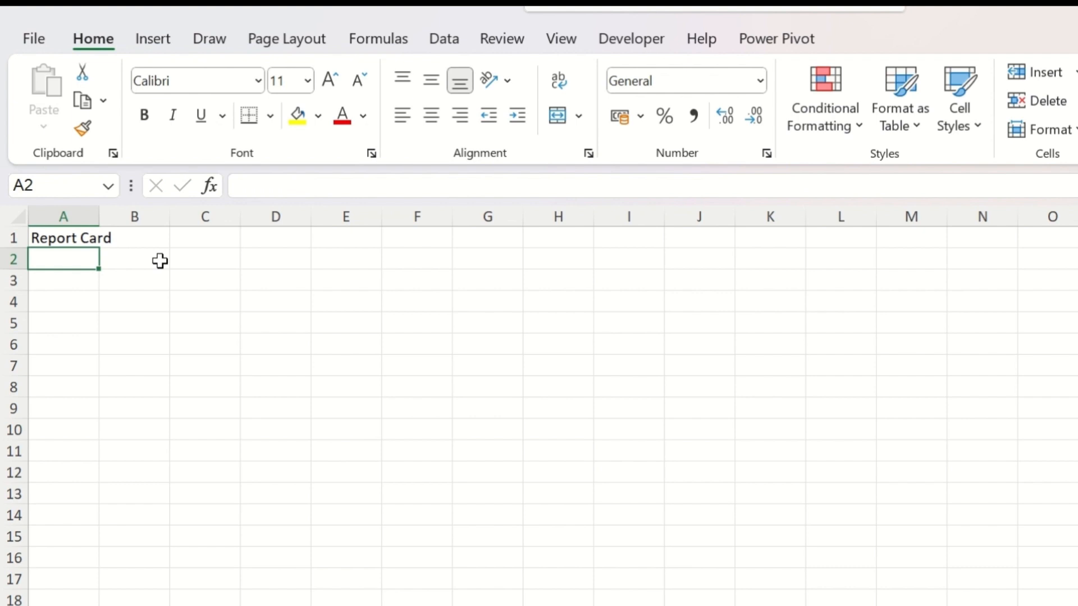
{"action": "type", "text": "Name"}
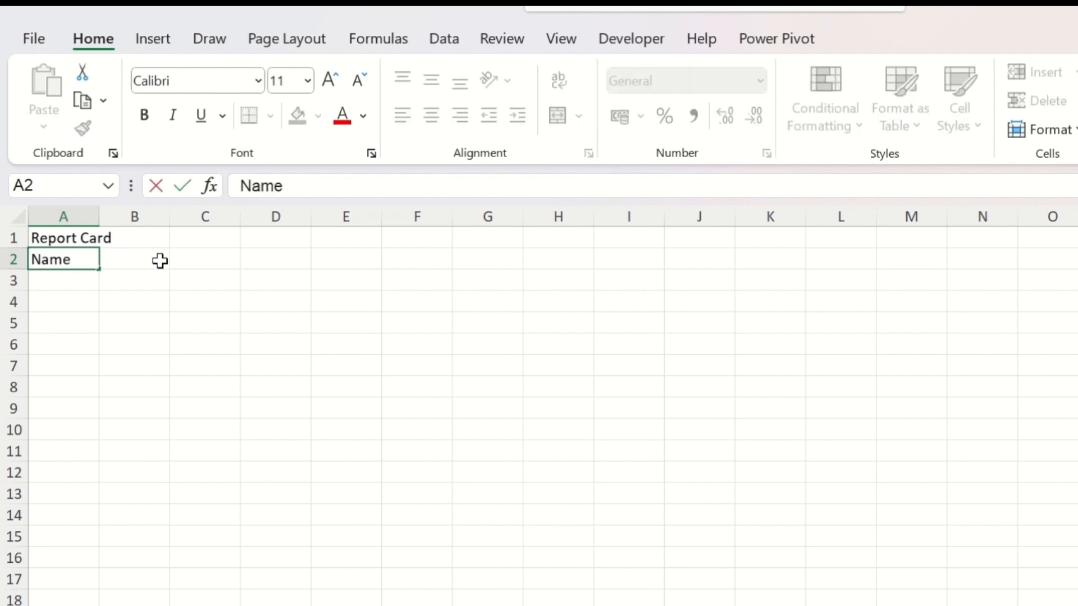
{"action": "type", "text": " of Stu"}
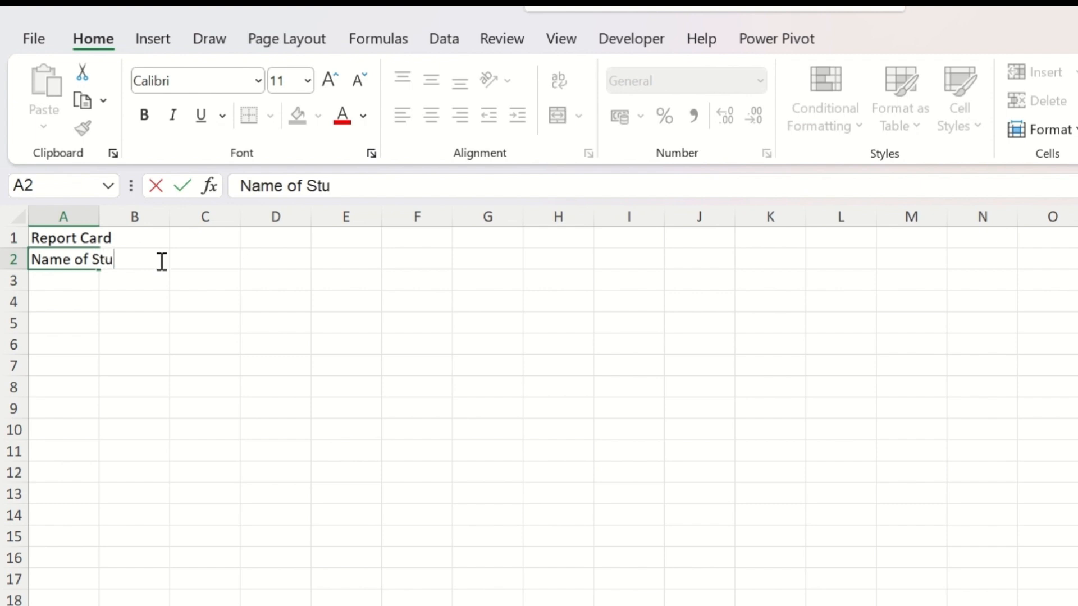
{"action": "type", "text": "dent:"}
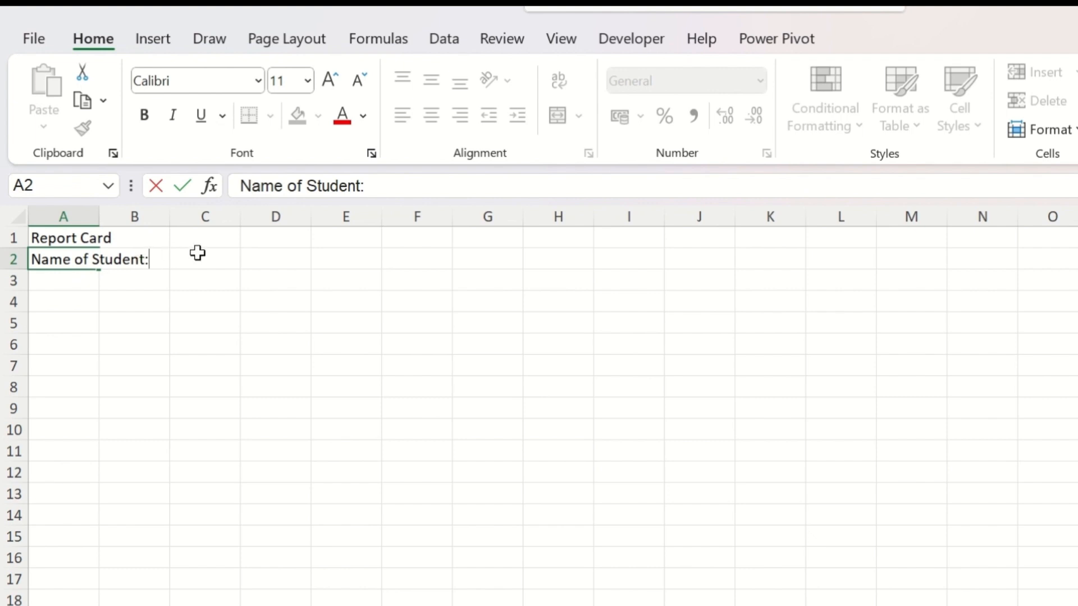
{"action": "key", "text": "Tab"}
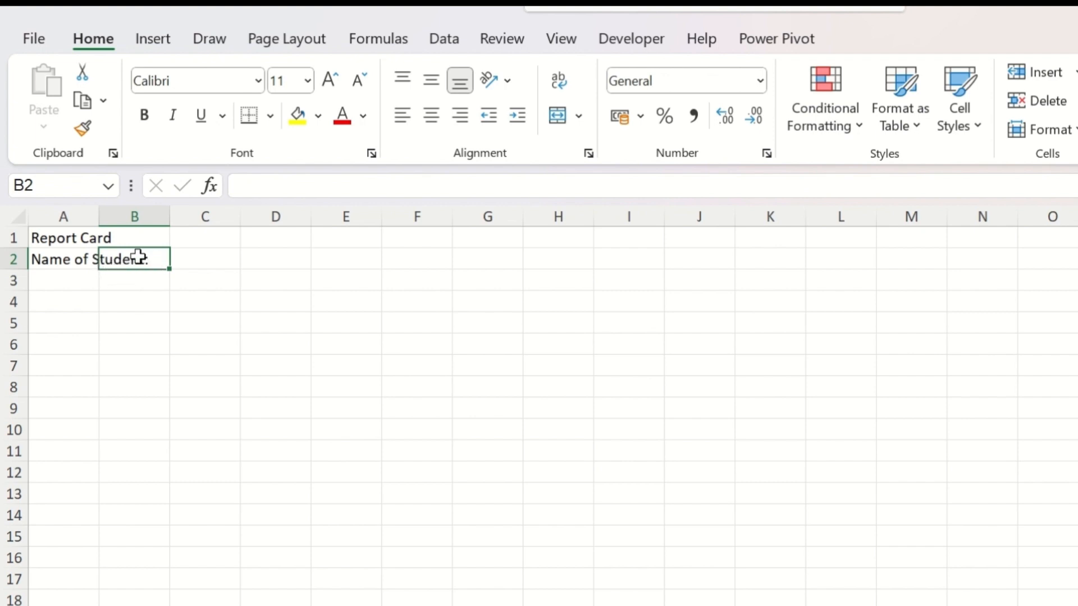
Step: AutoFit column A to its text and enter the student's full name in B2
{"action": "double_click", "coordinate": [97, 213]}
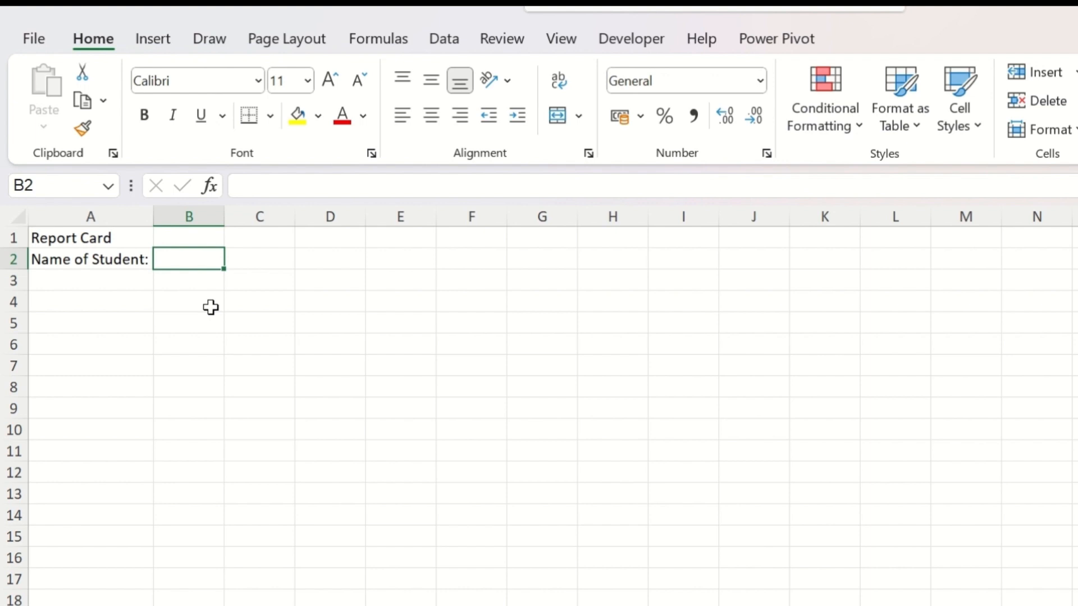
{"action": "type", "text": "Sum"}
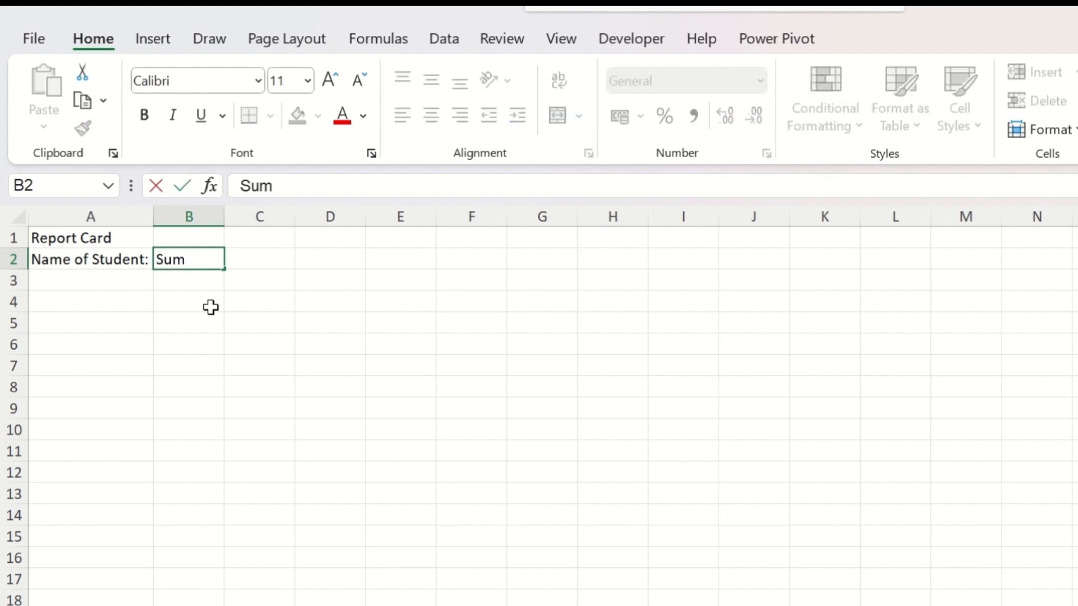
{"action": "type", "text": "it Verma"}
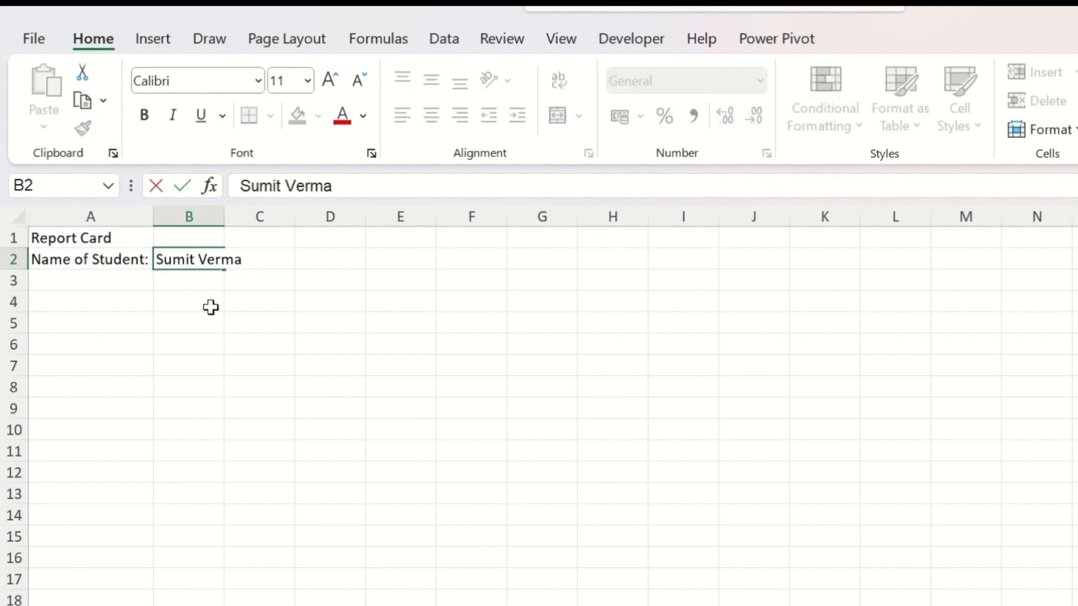
{"action": "key", "text": "Return"}
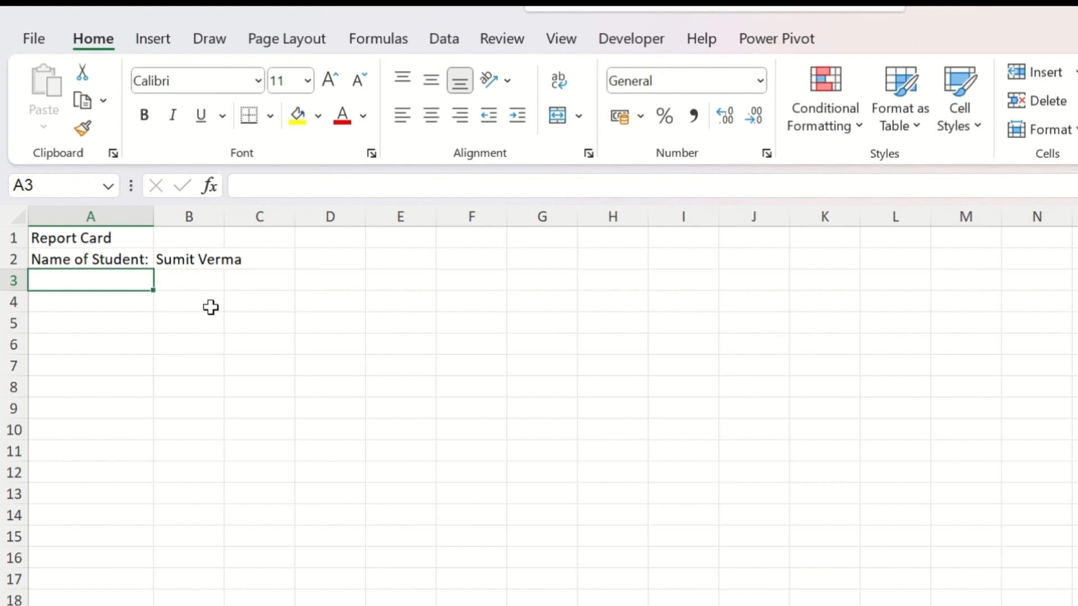
Step: Enter the table headings Subject, Full Marks, Marks Obtained and Grade in cells A4 to D4
{"action": "key", "text": "Return"}
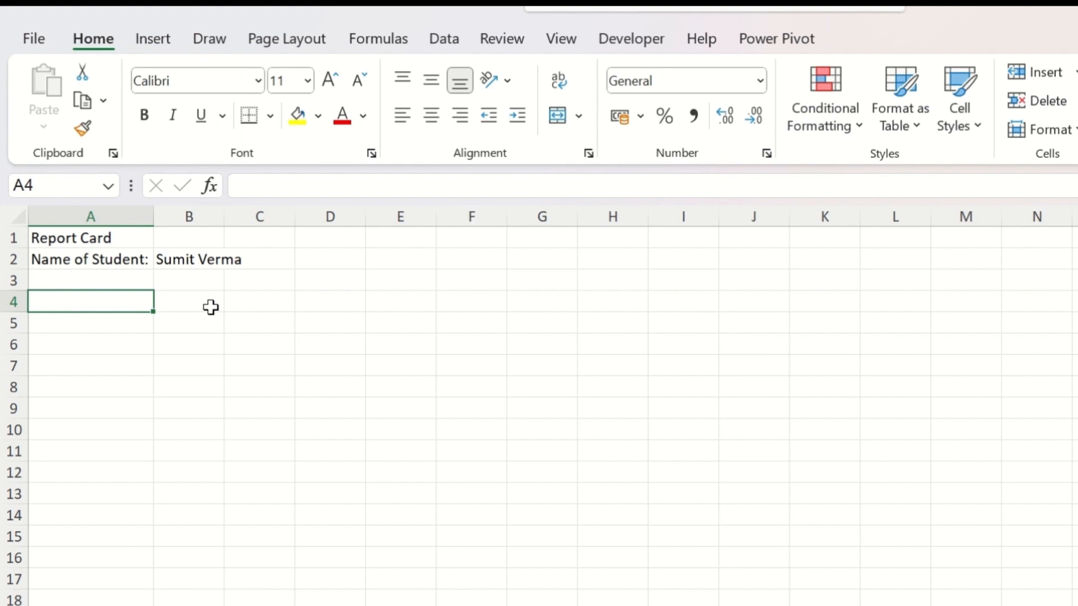
{"action": "type", "text": "Subject"}
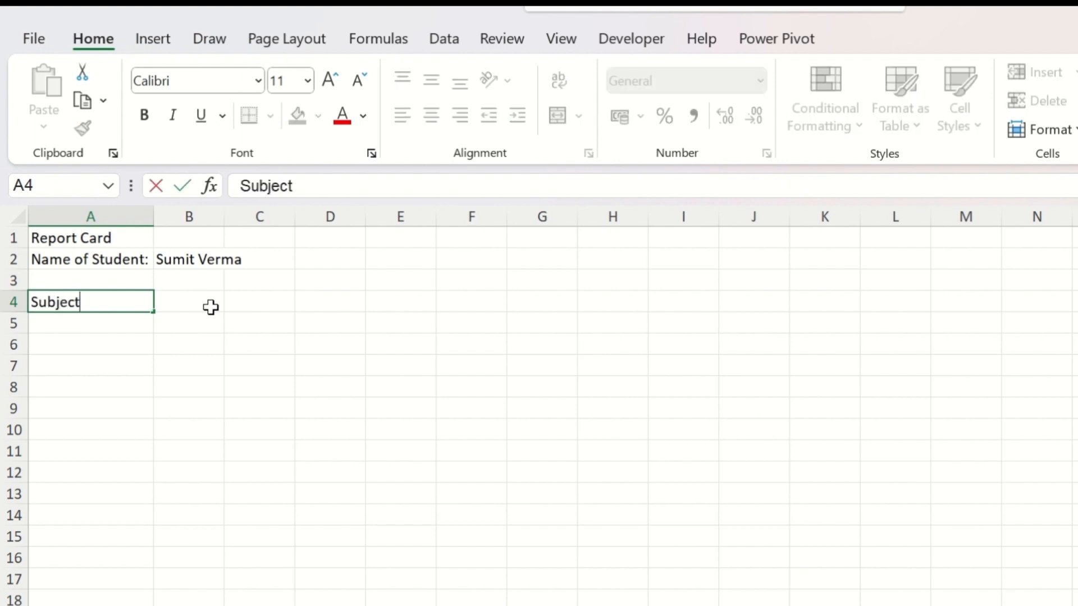
{"action": "key", "text": "Tab"}
{"action": "type", "text": "Full Marks"}
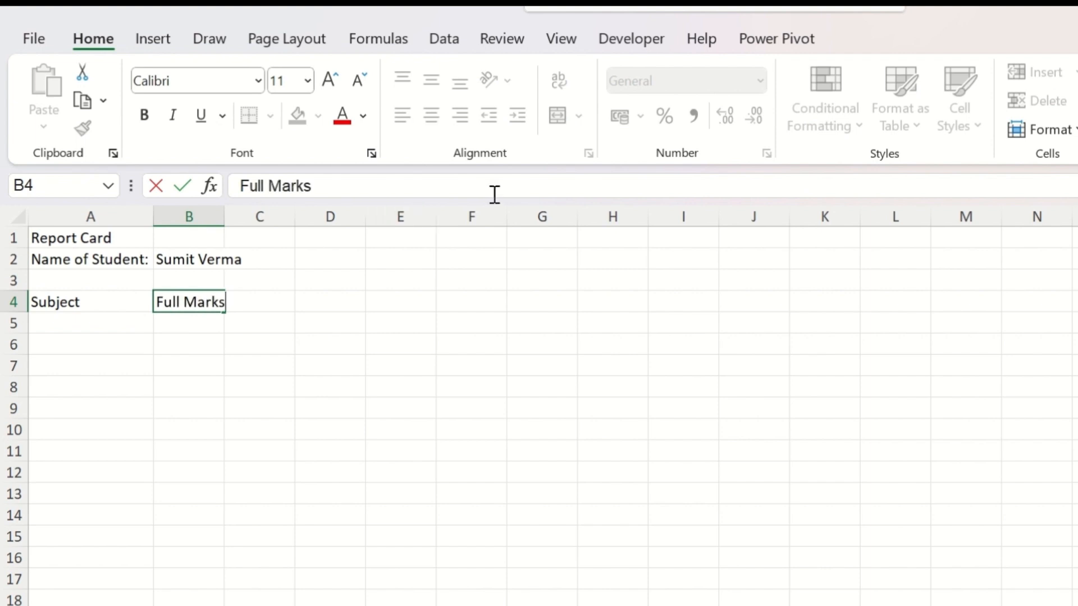
{"action": "key", "text": "Tab"}
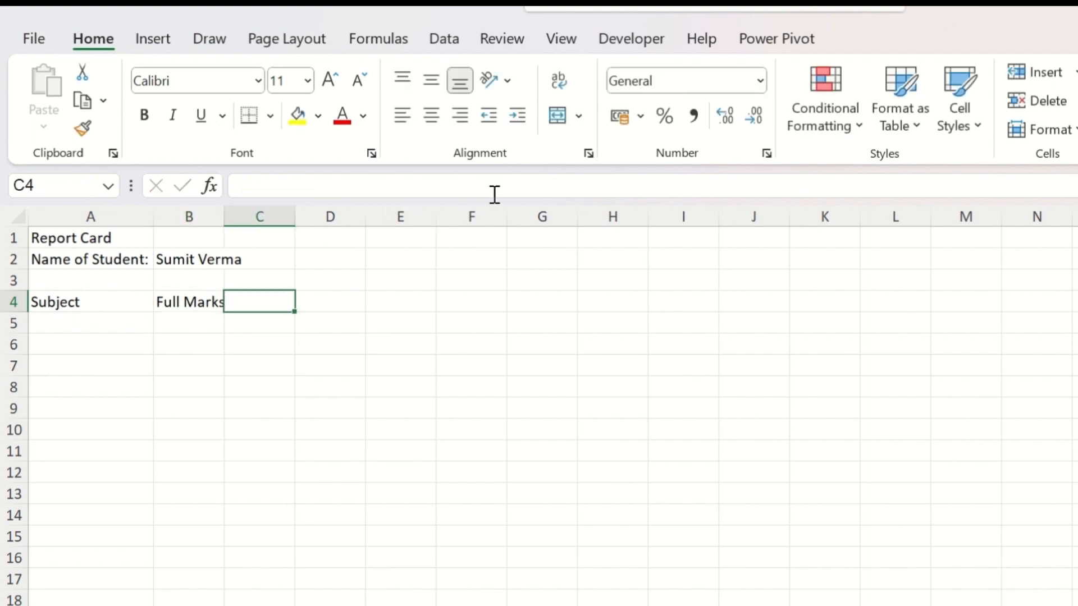
{"action": "type", "text": "Marks Obtain"}
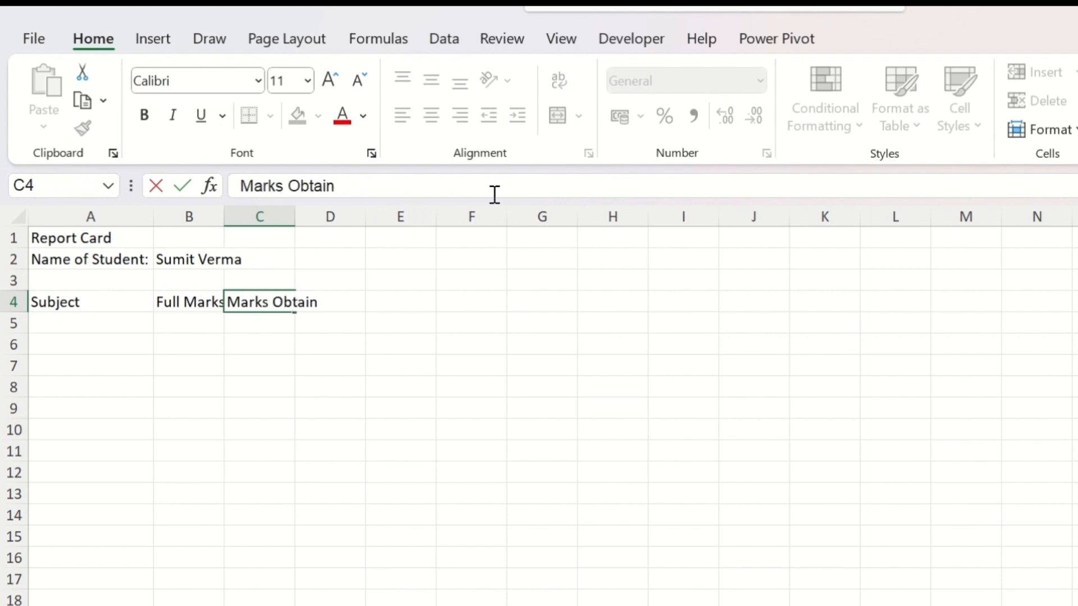
{"action": "type", "text": "ed"}
{"action": "key", "text": "Tab"}
{"action": "type", "text": "Gra"}
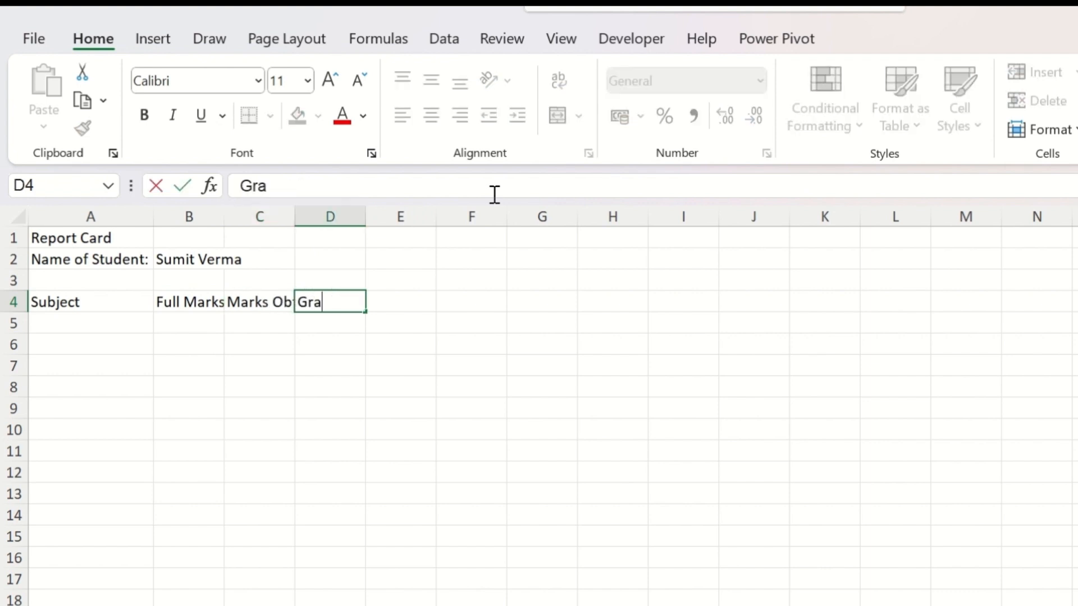
{"action": "type", "text": "de"}
{"action": "key", "text": "Return"}
Step: AutoFit columns B and C to their contents and widen column C slightly more
{"action": "left_click", "coordinate": [241, 306]}
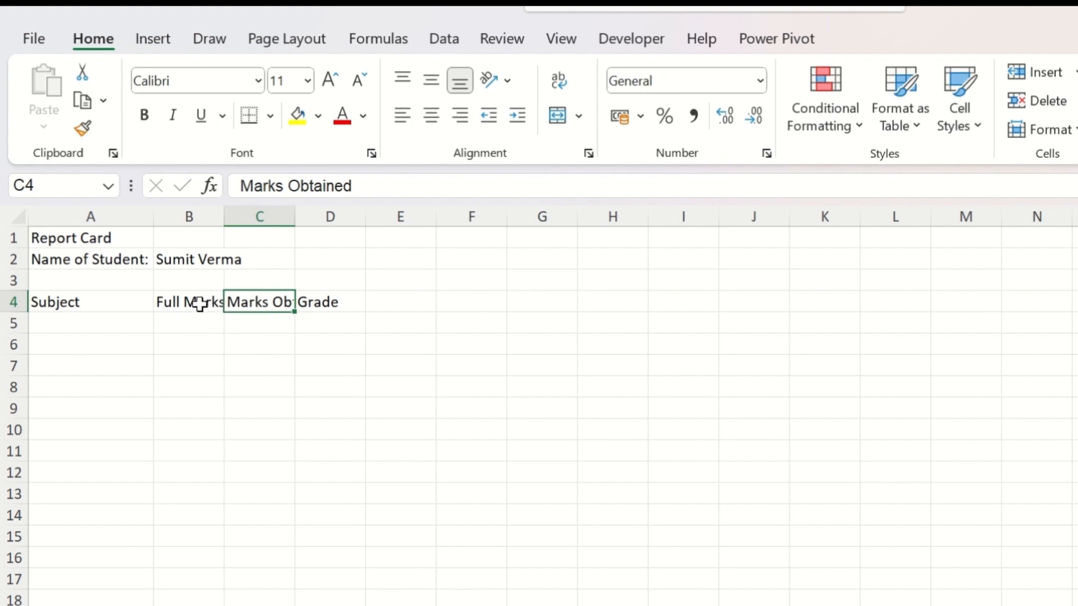
{"action": "left_click_drag", "start_coordinate": [197, 217], "coordinate": [246, 216]}
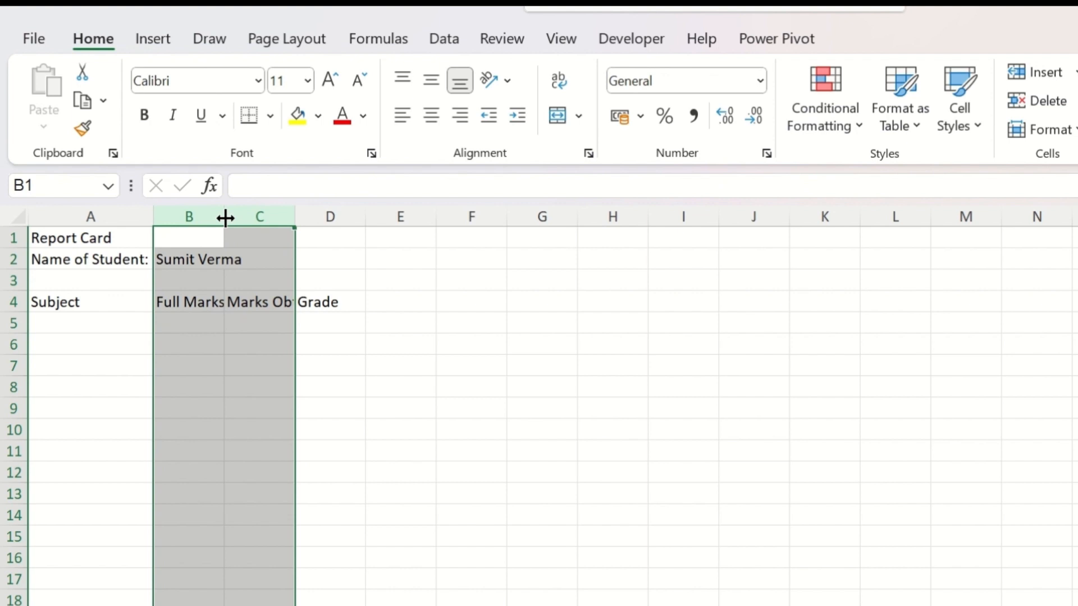
{"action": "double_click", "coordinate": [293, 217]}
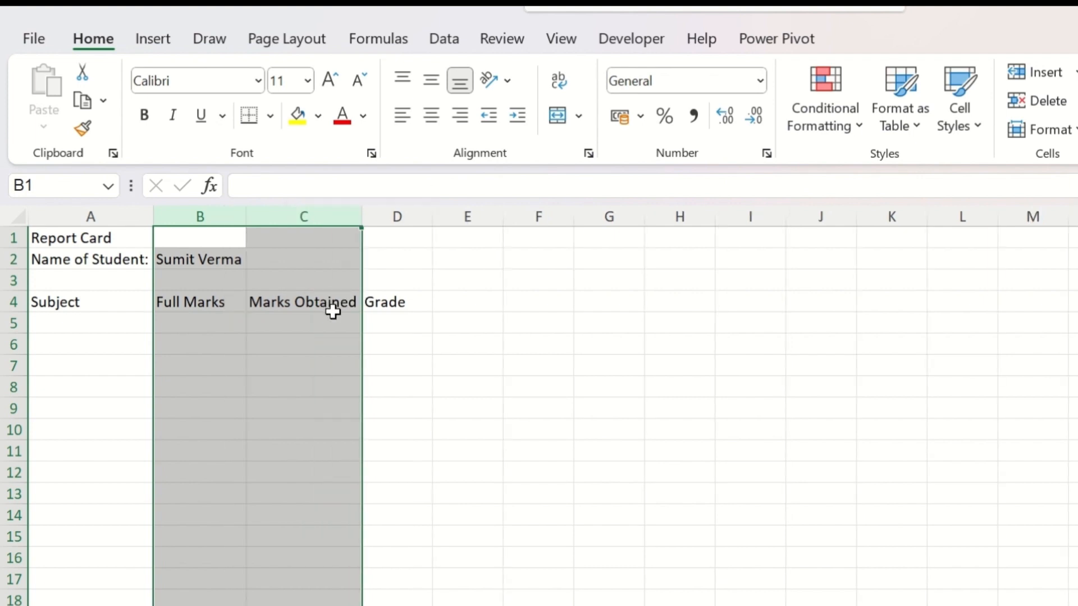
{"action": "left_click", "coordinate": [315, 298]}
{"action": "left_click", "coordinate": [302, 217]}
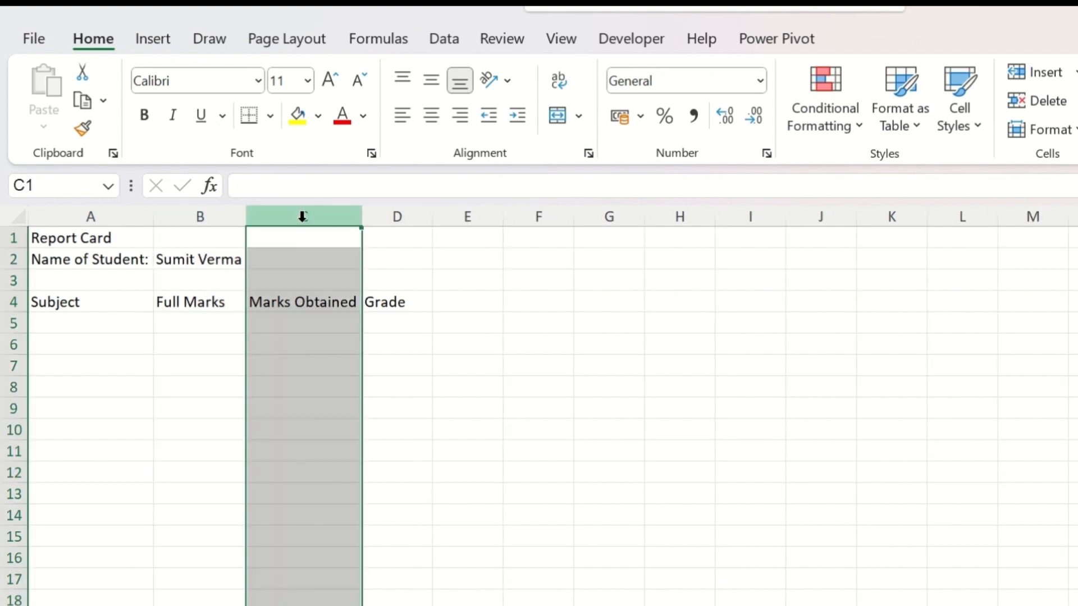
{"action": "mouse_move", "coordinate": [361, 220]}
{"action": "left_mouse_down"}
{"action": "mouse_move", "coordinate": [420, 226]}
{"action": "mouse_move", "coordinate": [370, 224]}
{"action": "left_mouse_up"}
{"action": "left_click", "coordinate": [398, 323]}
Step: List the subjects English, History, Mathematics, Geography, Science and Computers in cells A5 to A10
{"action": "left_click", "coordinate": [133, 325]}
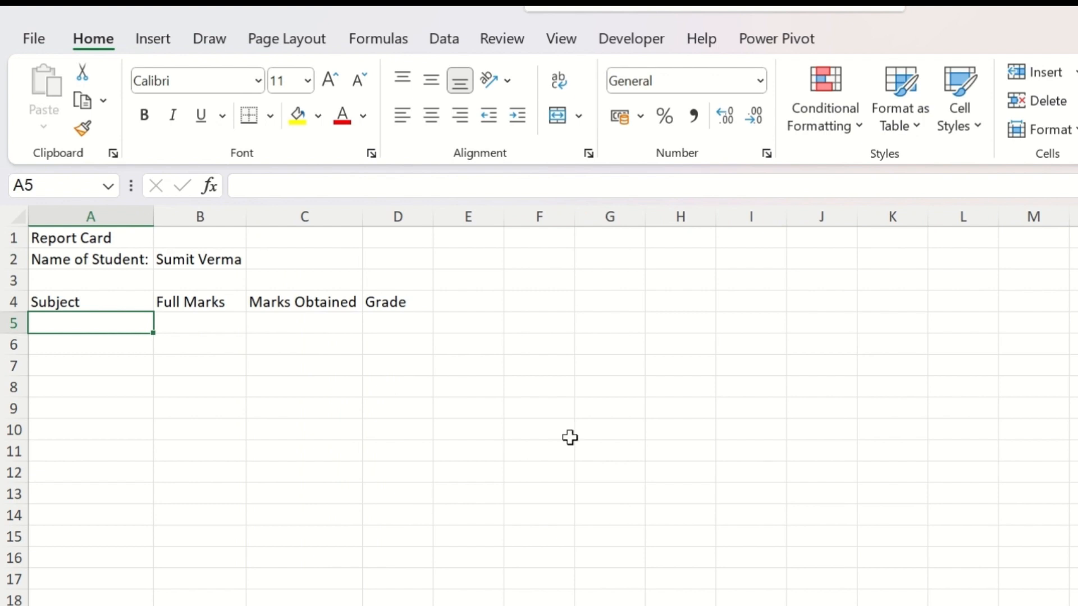
{"action": "type", "text": "English"}
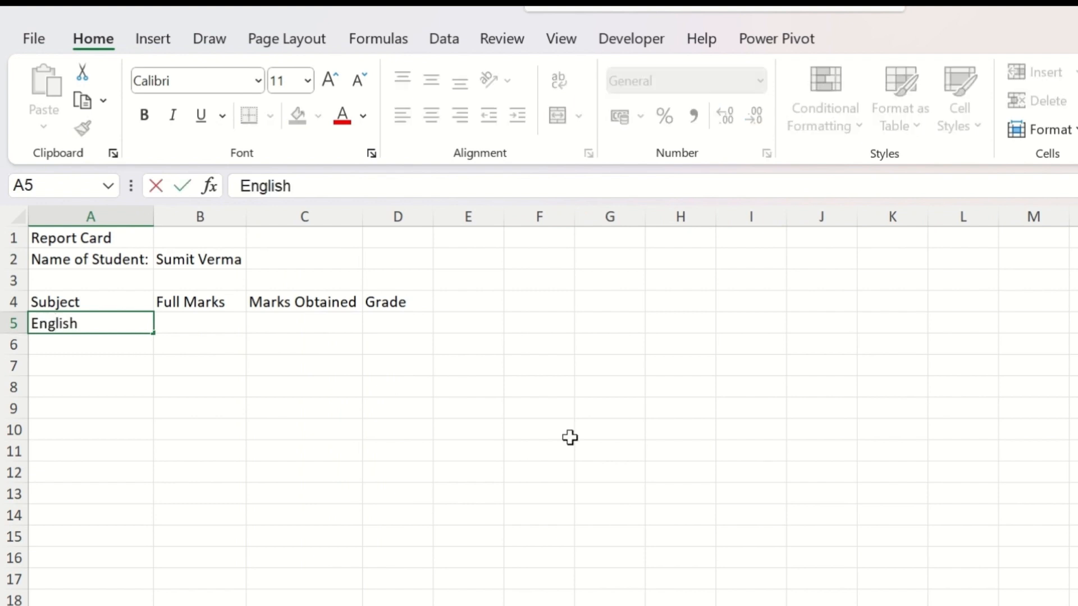
{"action": "key", "text": "Return"}
{"action": "type", "text": "History"}
{"action": "key", "text": "Return"}
{"action": "type", "text": "Mathematics"}
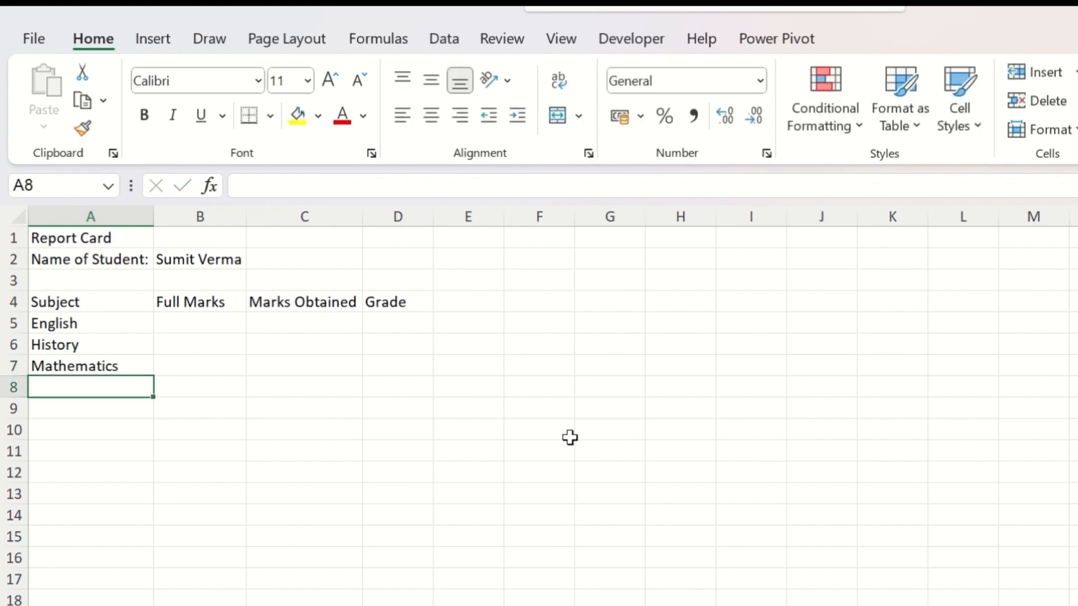
{"action": "type", "text": "Geography"}
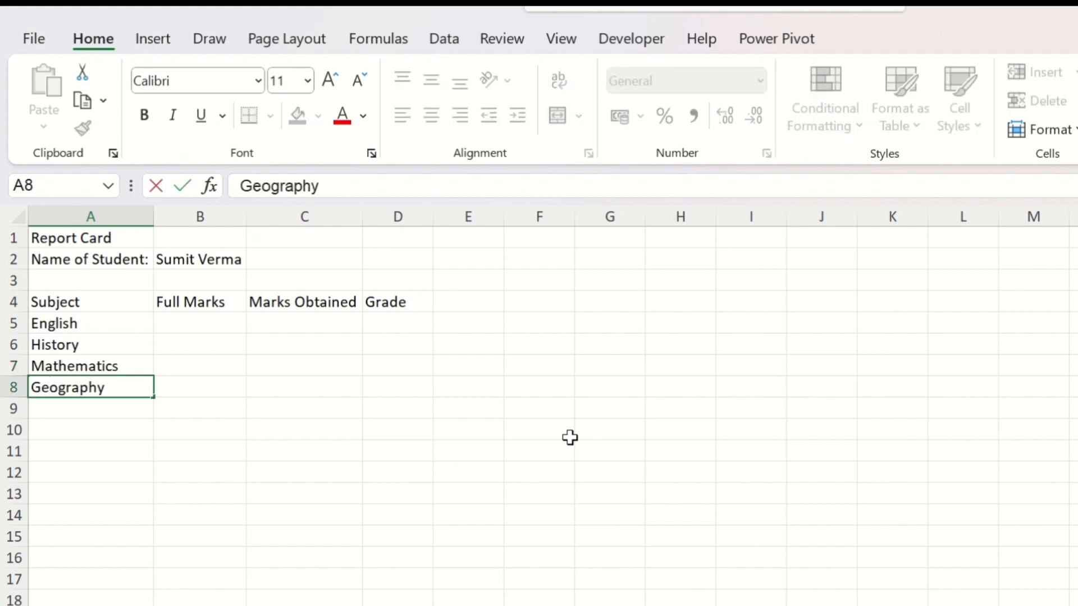
{"action": "key", "text": "Return"}
{"action": "type", "text": "Scu"}
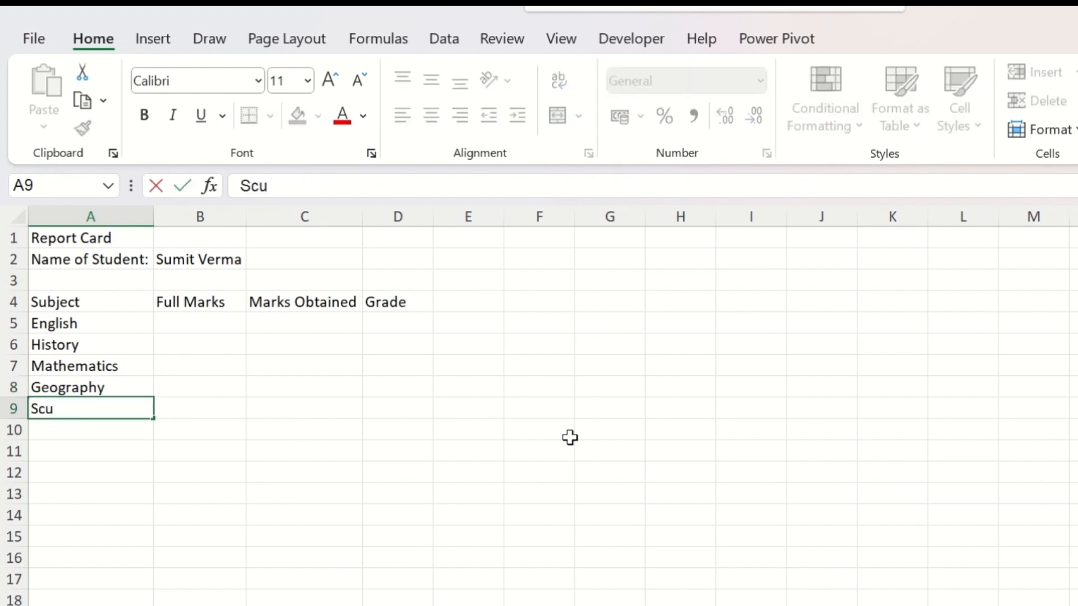
{"action": "key", "text": "BackSpace"}
{"action": "type", "text": "ience"}
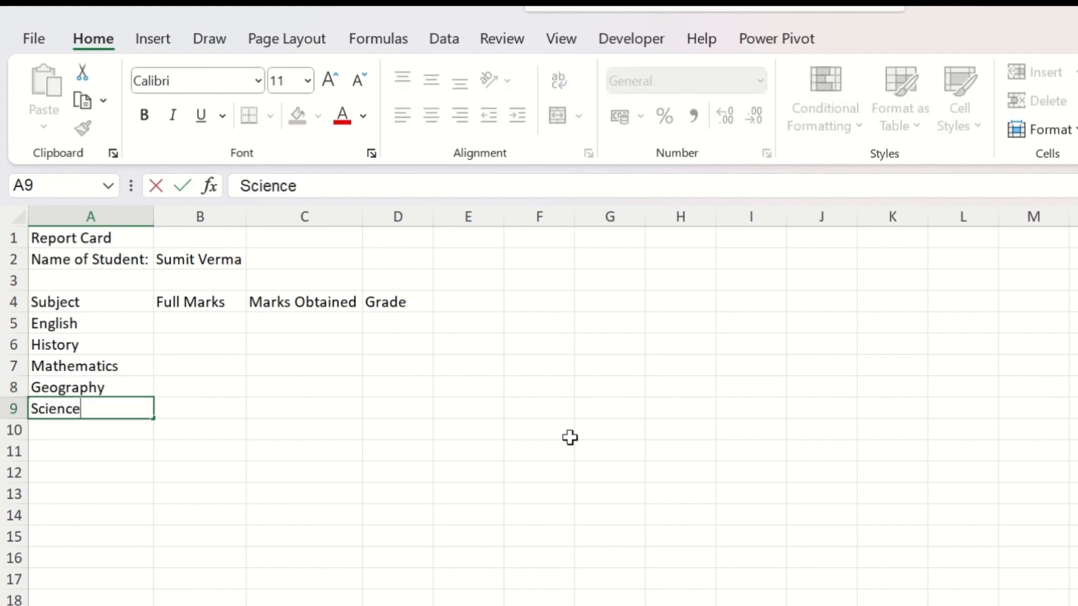
{"action": "key", "text": "Return"}
{"action": "type", "text": "Computers"}
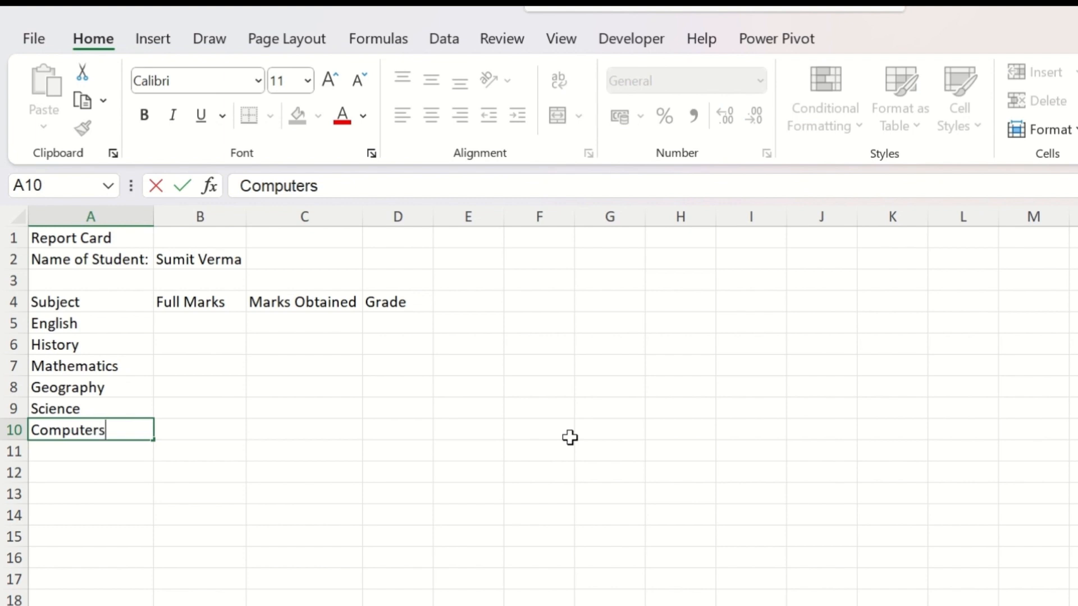
{"action": "key", "text": "Return"}
Step: Enter full marks of 100 for English, History and Mathematics in cells B5 to B7
{"action": "left_click", "coordinate": [229, 326]}
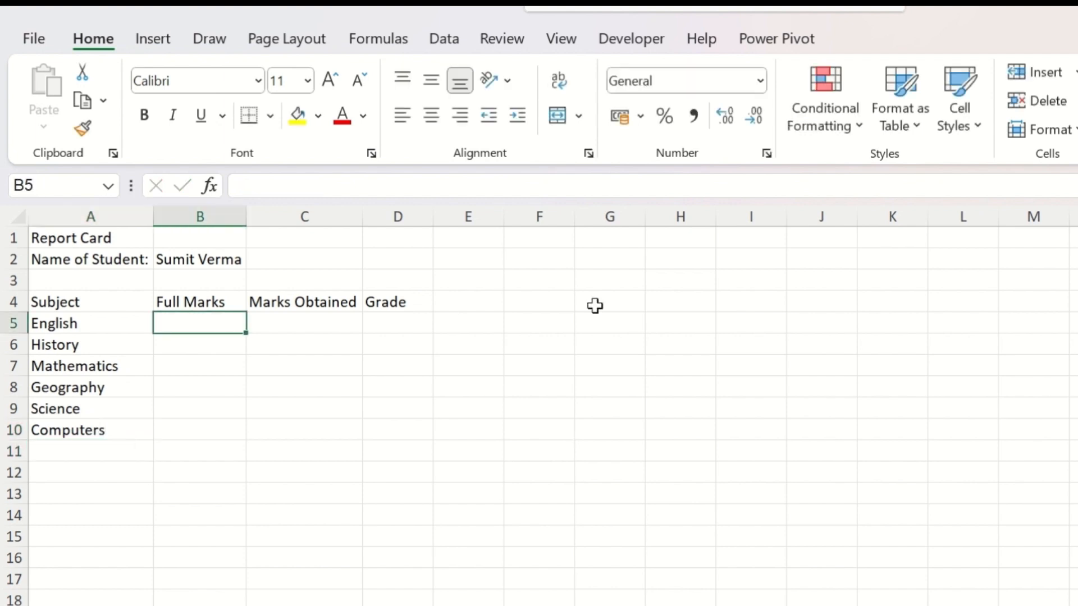
{"action": "type", "text": "100"}
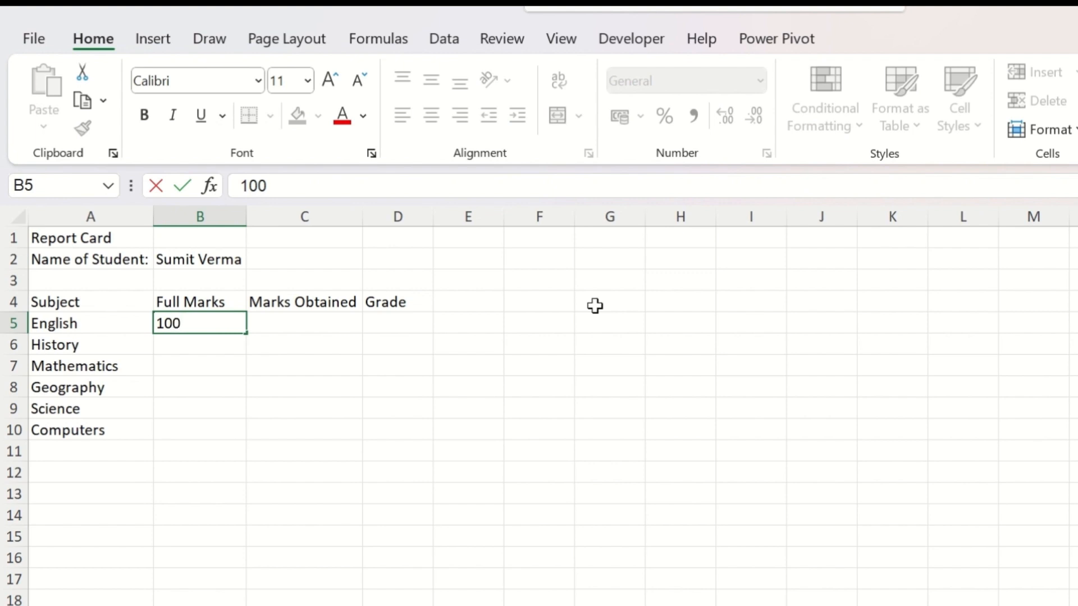
{"action": "key", "text": "Return"}
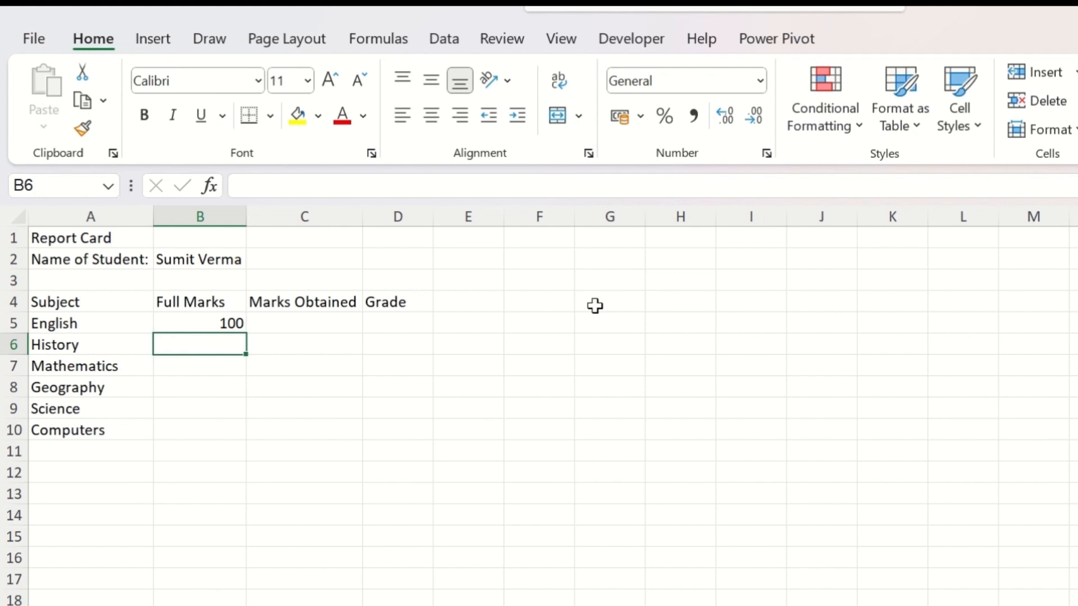
{"action": "type", "text": "100"}
{"action": "key", "text": "Return"}
{"action": "type", "text": "100"}
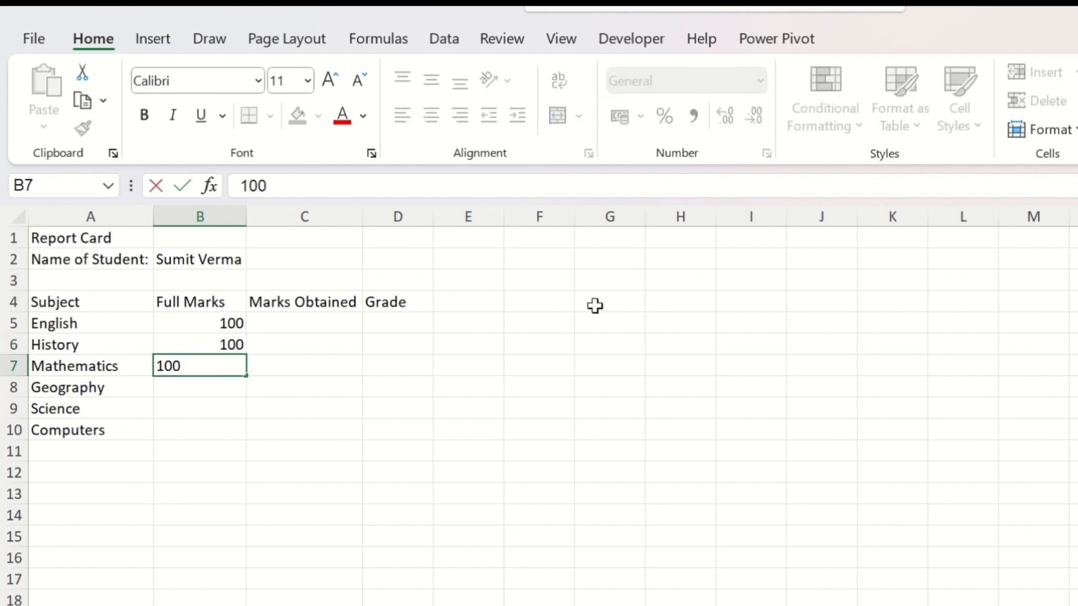
{"action": "key", "text": "Return"}
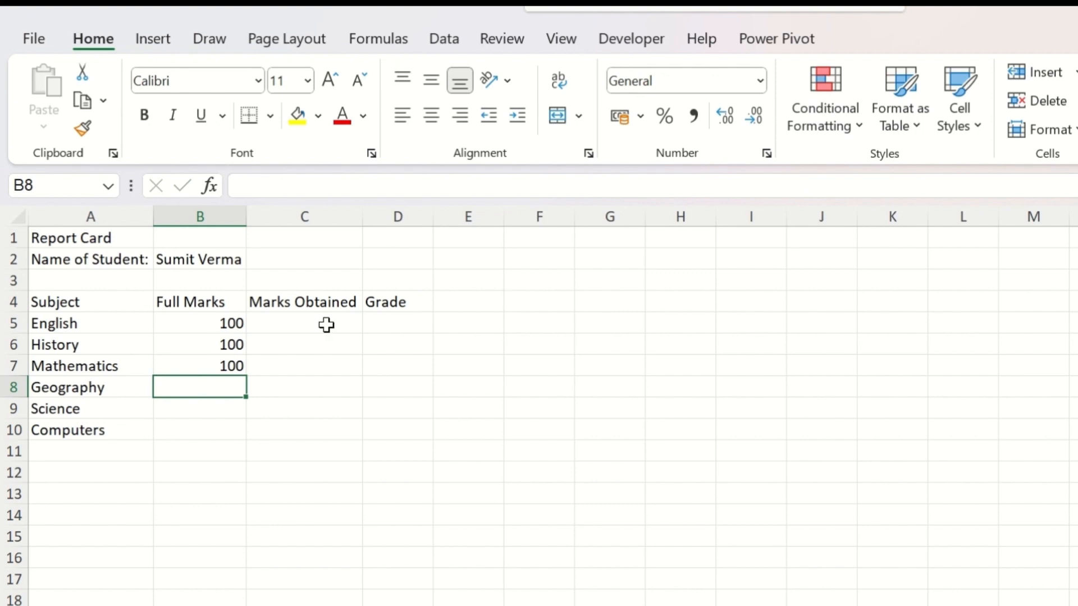
Step: Copy the 100 from cell B5 and paste it over the Full Marks cells down to B10
{"action": "left_click", "coordinate": [184, 323]}
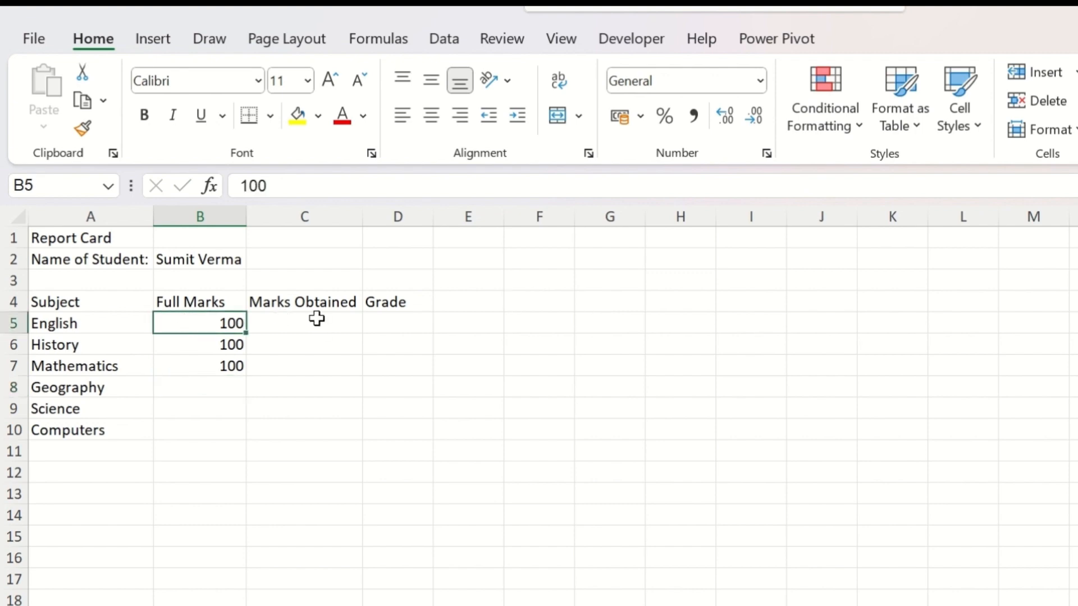
{"action": "key", "text": "ctrl+c"}
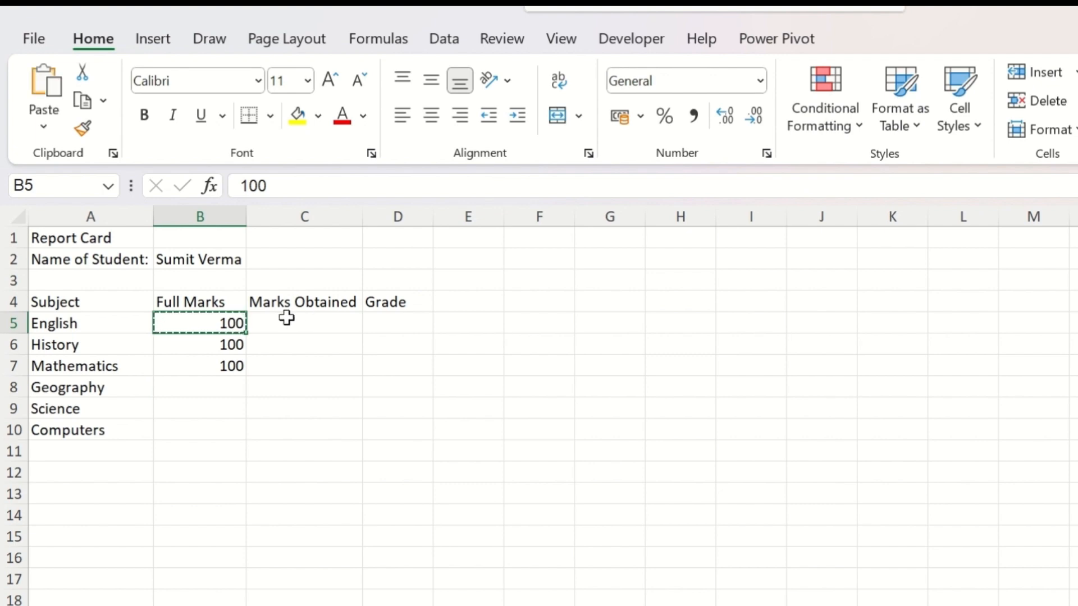
{"action": "left_click_drag", "start_coordinate": [228, 322], "coordinate": [216, 433]}
{"action": "key", "text": "ctrl+v"}
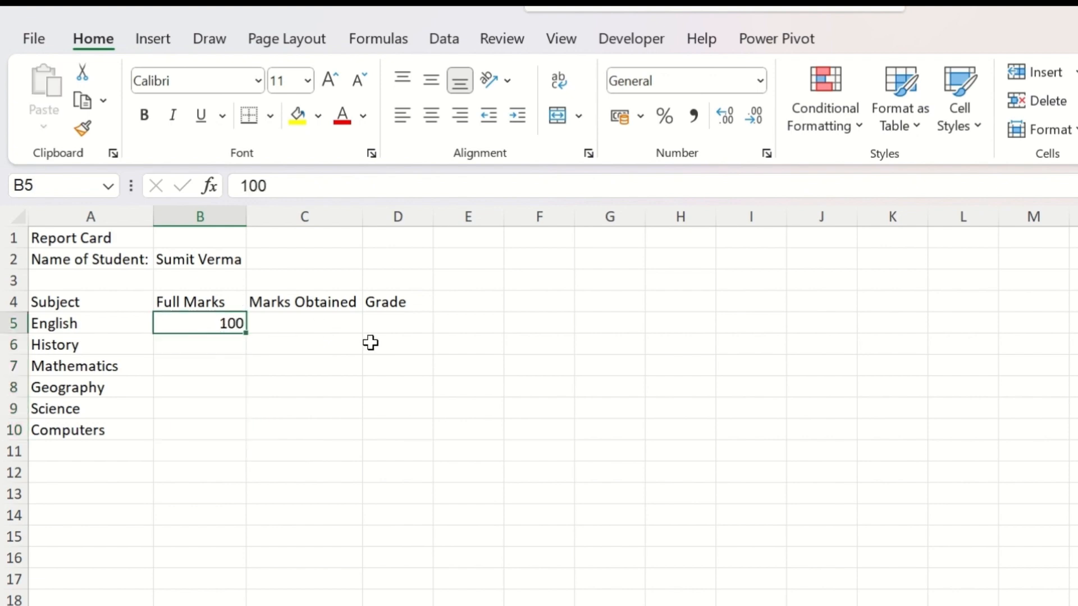
Step: Copy the English full marks in B5 into the five empty cells B6 to B10
{"action": "right_click", "coordinate": [232, 331]}
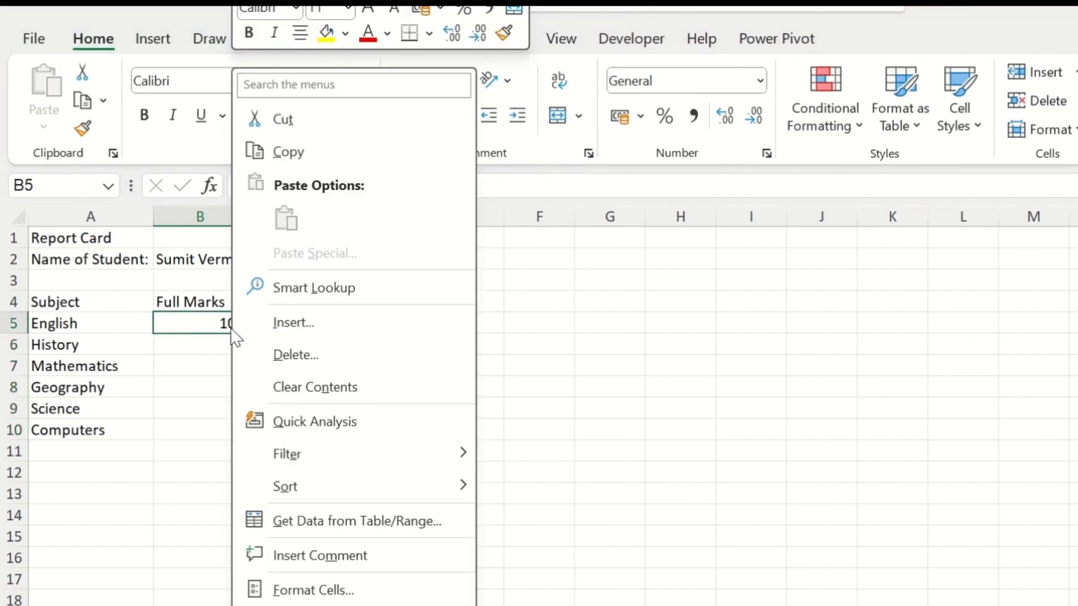
{"action": "left_click", "coordinate": [290, 154]}
{"action": "left_click_drag", "start_coordinate": [219, 347], "coordinate": [220, 432]}
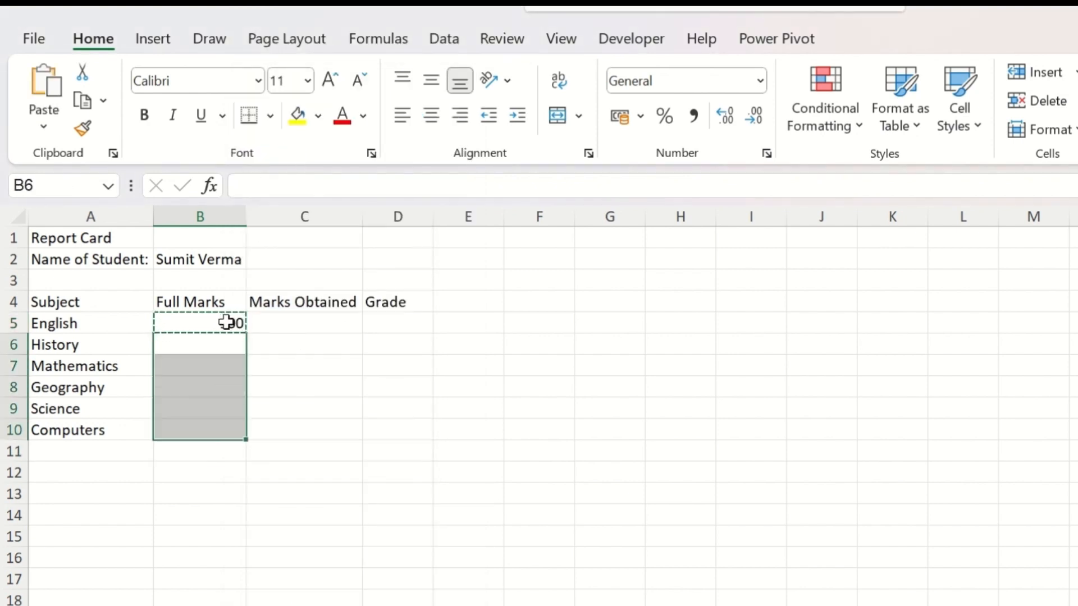
{"action": "right_click", "coordinate": [224, 359]}
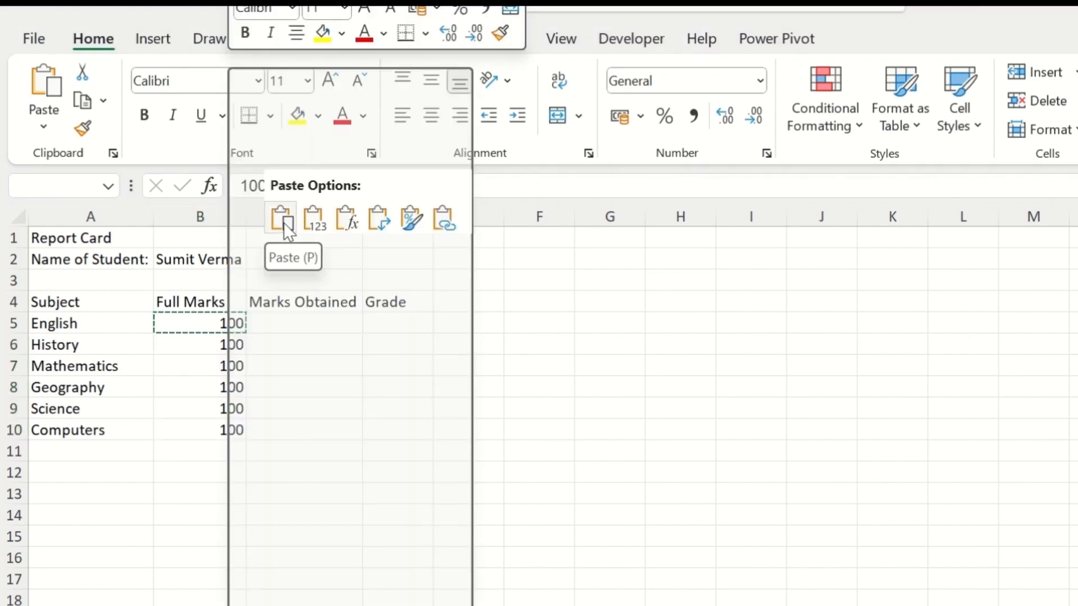
{"action": "left_click", "coordinate": [284, 223]}
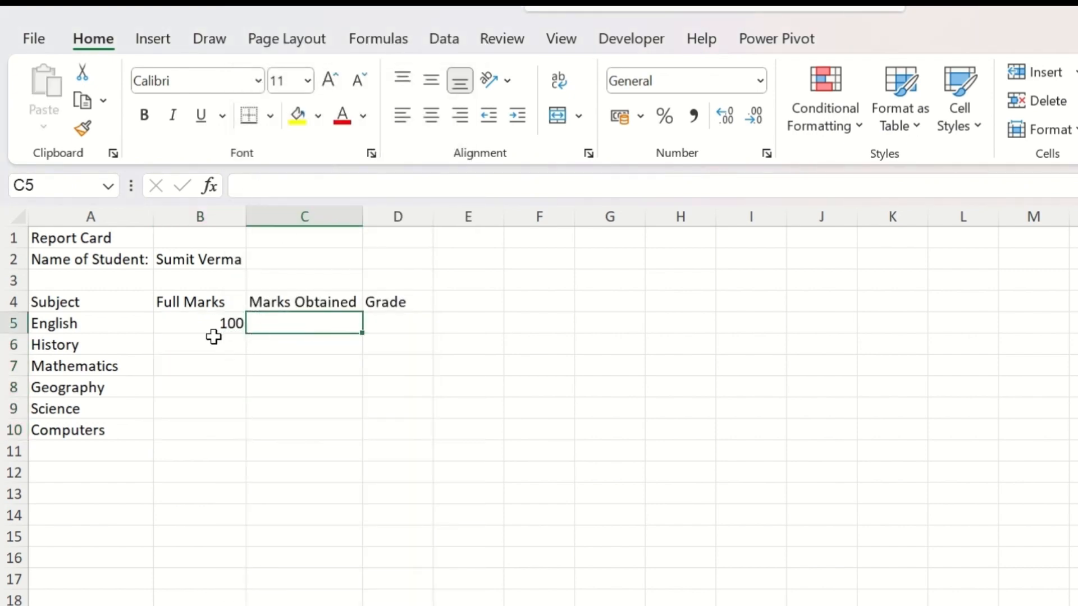
Step: AutoFill the 100 in cell B5 down the Full Marks column through B10
{"action": "left_click", "coordinate": [234, 324]}
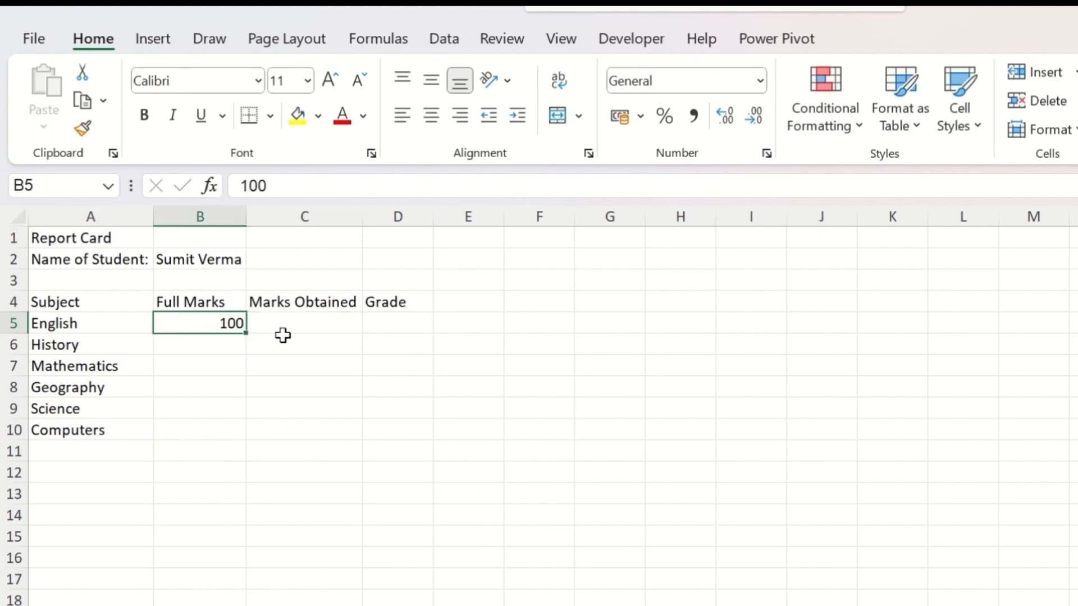
{"action": "double_click", "coordinate": [247, 336]}
{"action": "key", "text": "ctrl+z"}
{"action": "left_click_drag", "start_coordinate": [248, 336], "coordinate": [245, 440]}
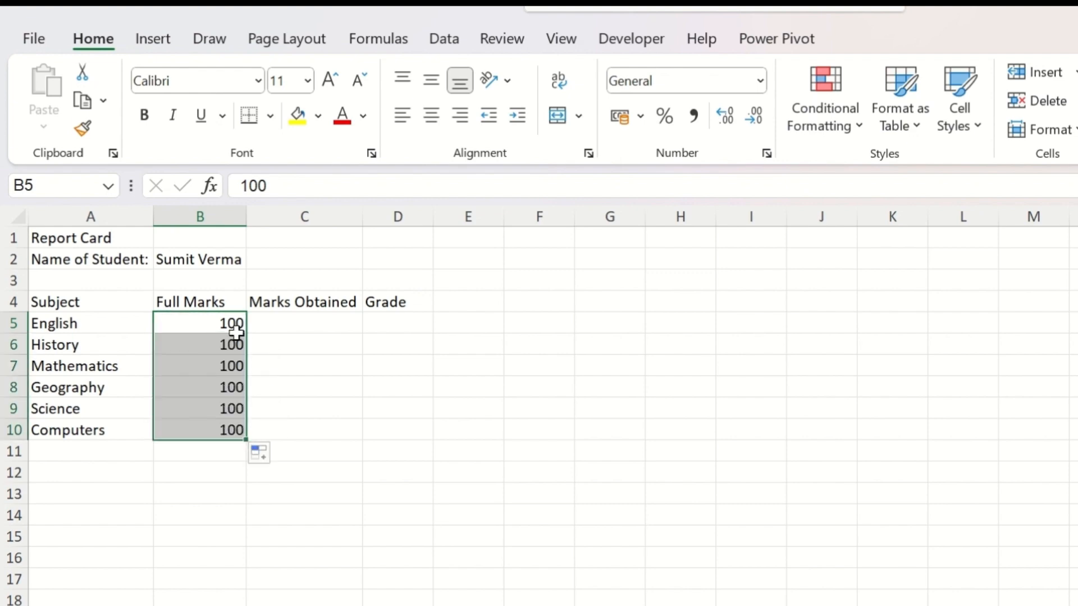
Step: Clear cells B6 to B10 and refill them with 100 using Fill Down from B5
{"action": "left_click_drag", "start_coordinate": [234, 344], "coordinate": [215, 433]}
{"action": "key", "text": "Delete"}
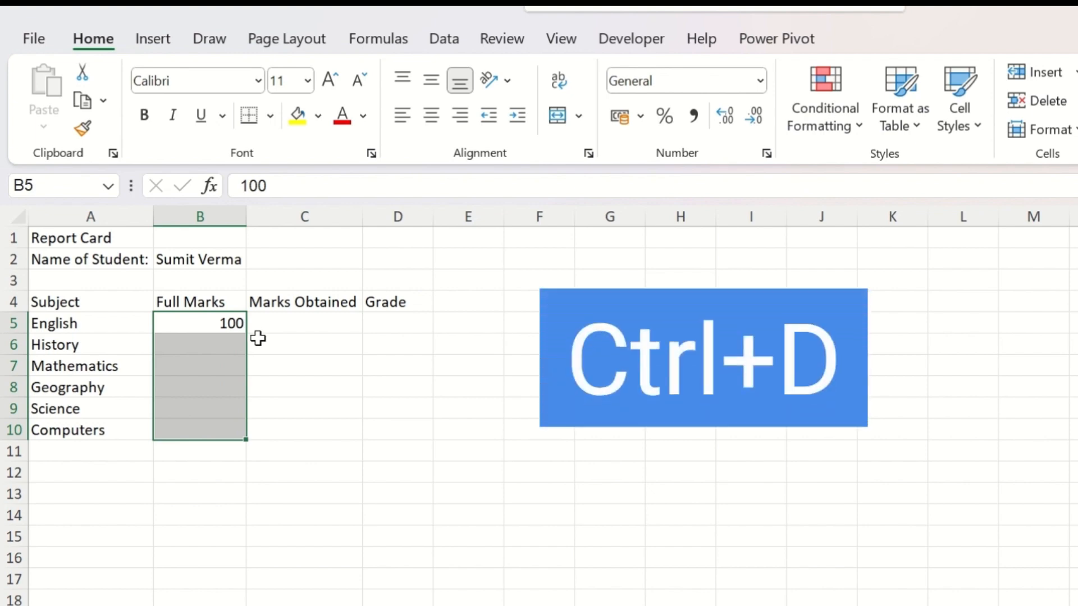
{"action": "key", "text": "ctrl+d"}
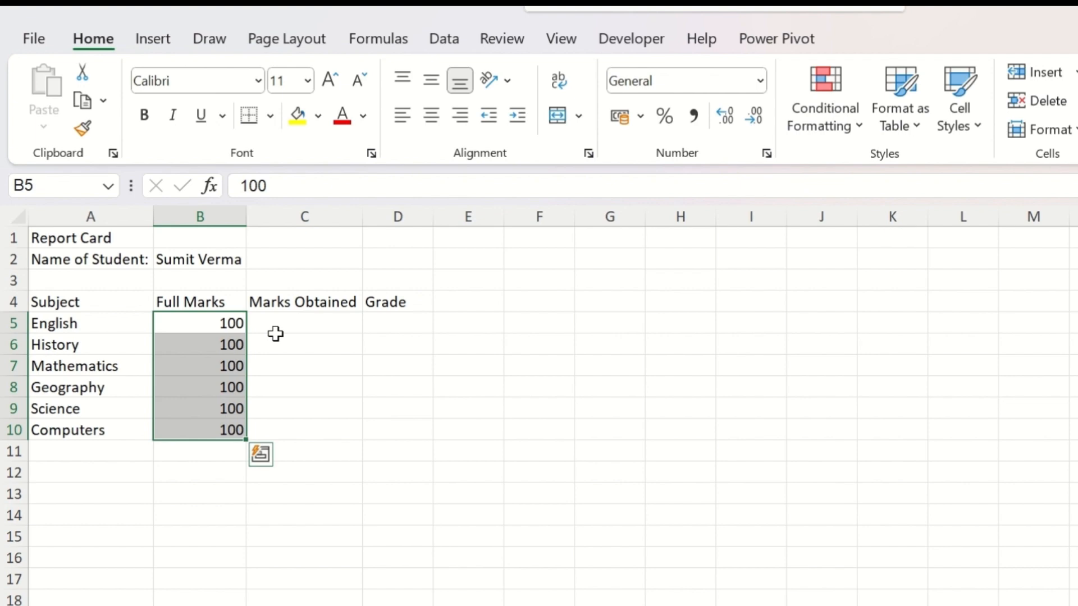
Step: Enter marks obtained of 65 for English, 72 for History and 81 for Mathematics in cells C5 to C7
{"action": "left_click", "coordinate": [315, 322]}
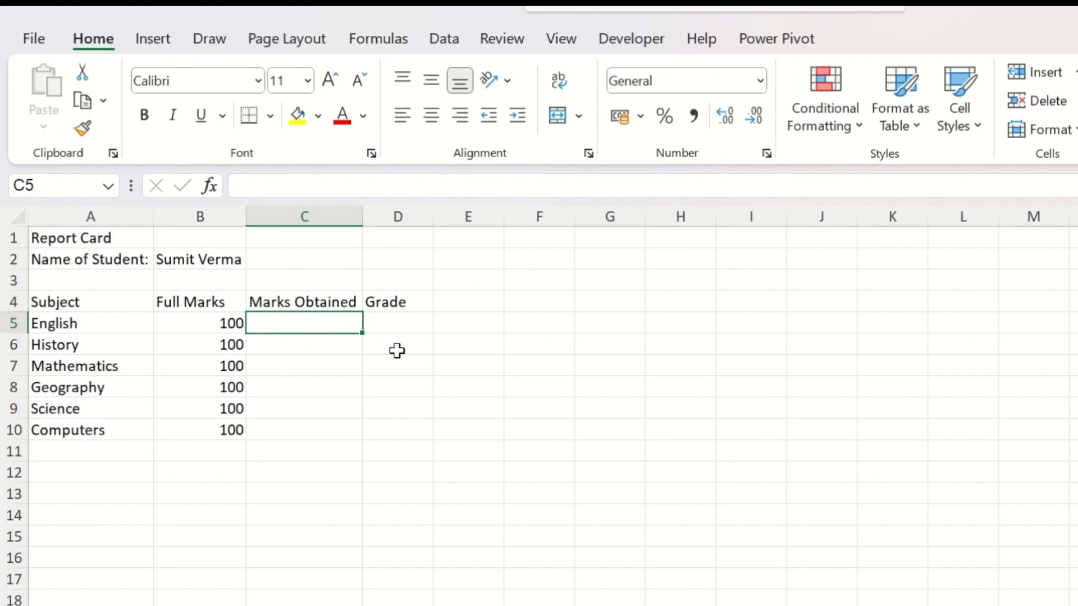
{"action": "type", "text": "65"}
{"action": "key", "text": "Return"}
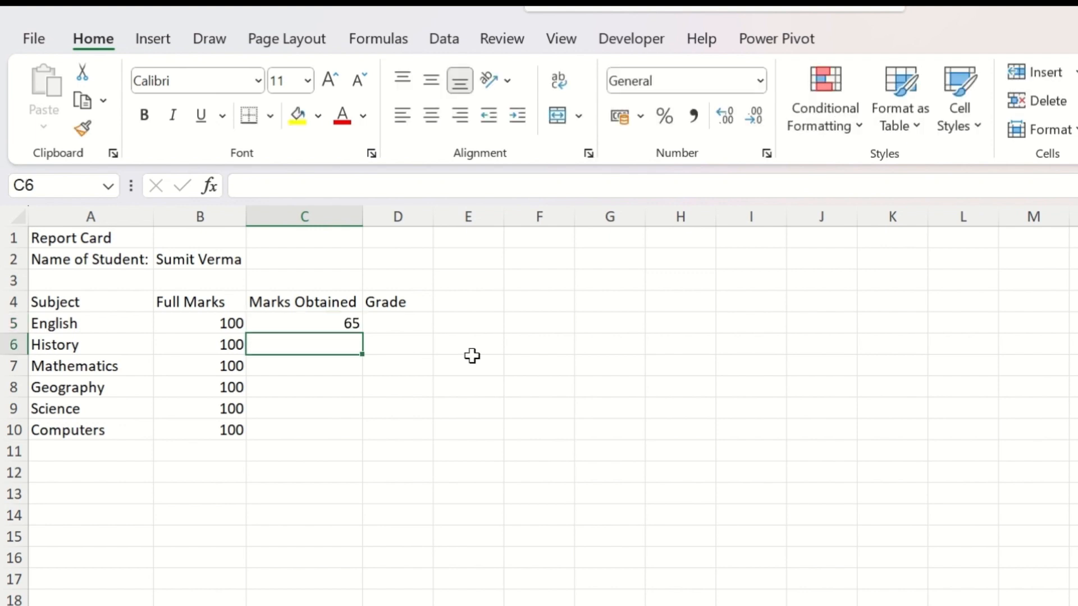
{"action": "type", "text": "72"}
{"action": "key", "text": "Return"}
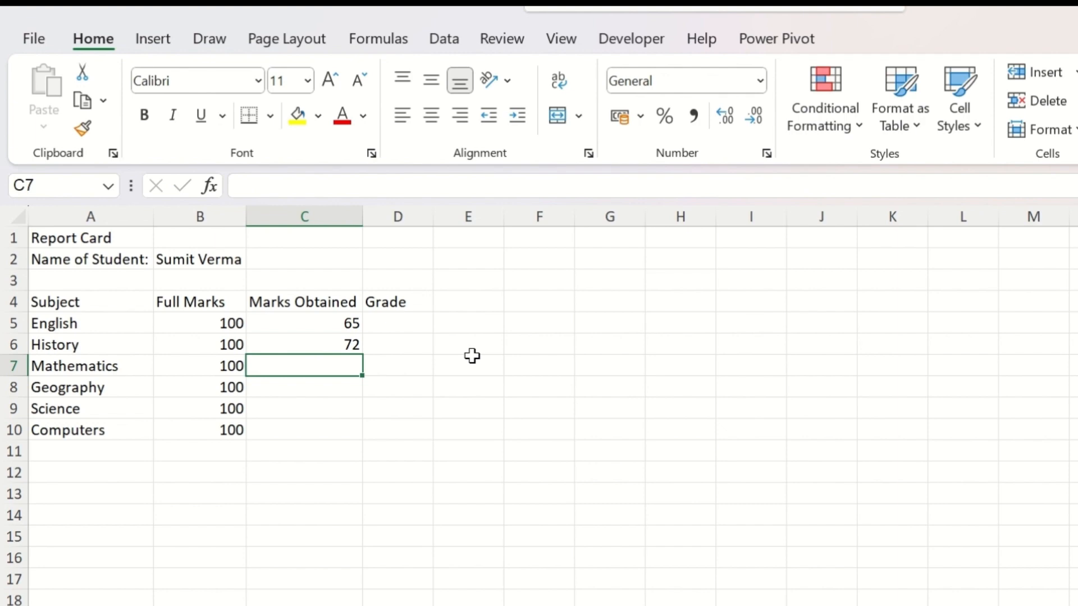
{"action": "type", "text": "81"}
{"action": "key", "text": "Return"}
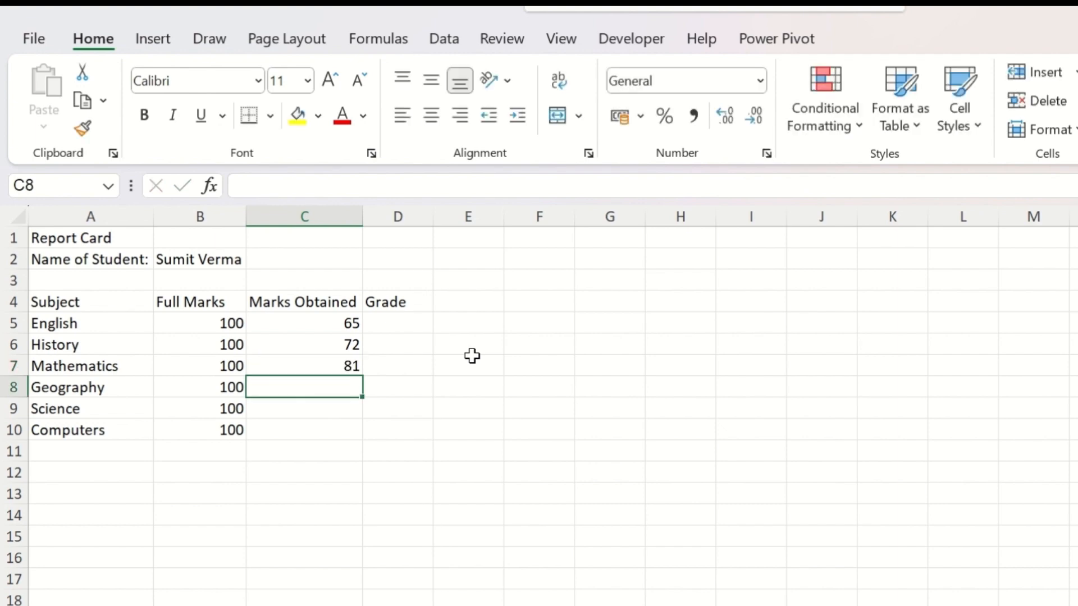
Step: Enter marks obtained of 73 for Geography, 70 for Science and 80 for Computers in cells C8 to C10
{"action": "type", "text": "70"}
{"action": "key", "text": "BackSpace"}
{"action": "type", "text": "3"}
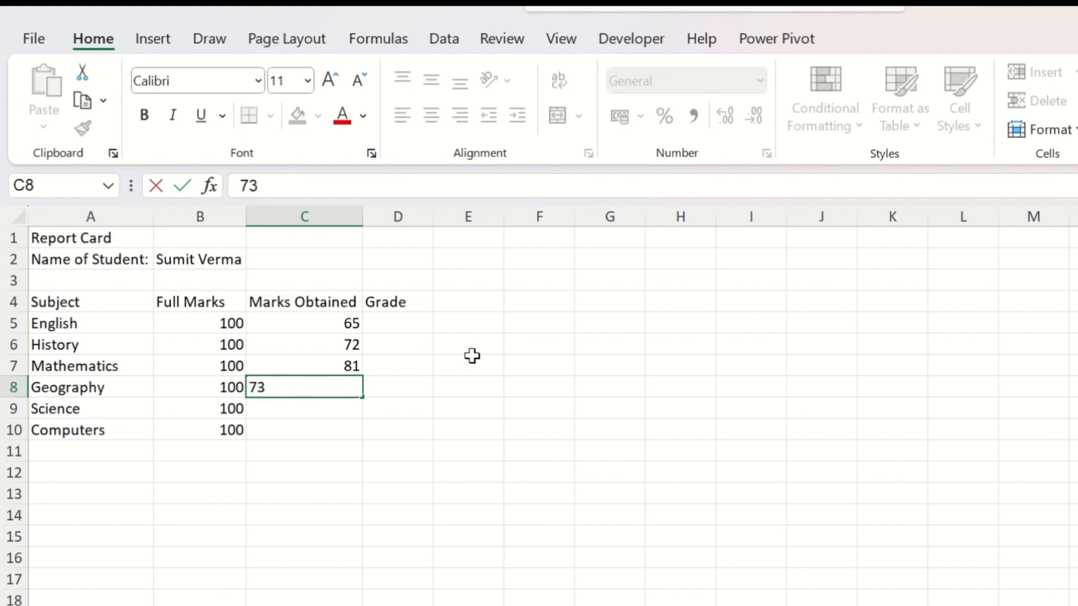
{"action": "key", "text": "Return"}
{"action": "type", "text": "70"}
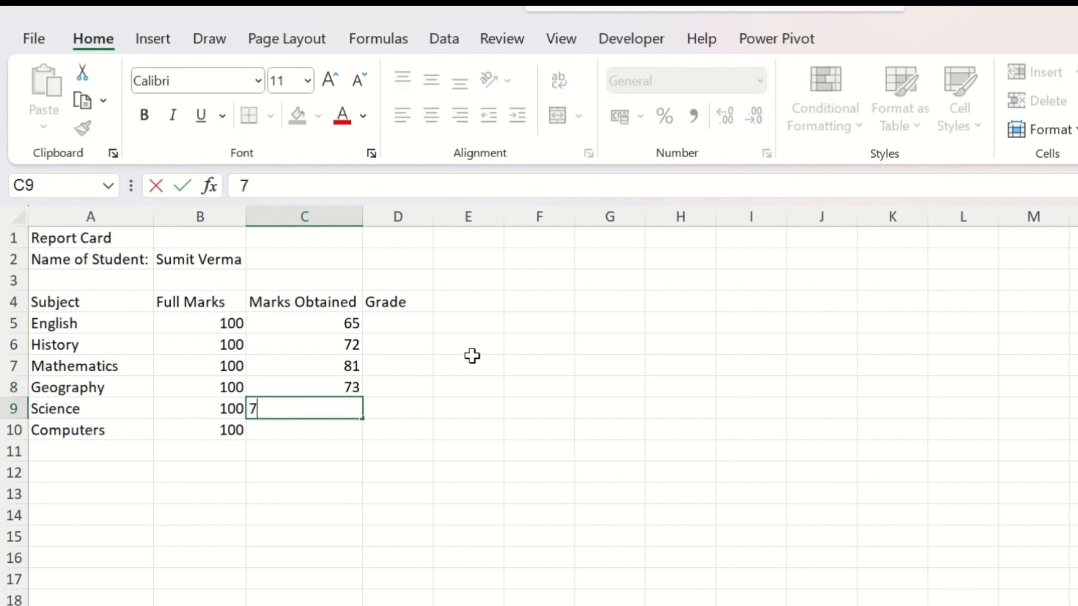
{"action": "key", "text": "Return"}
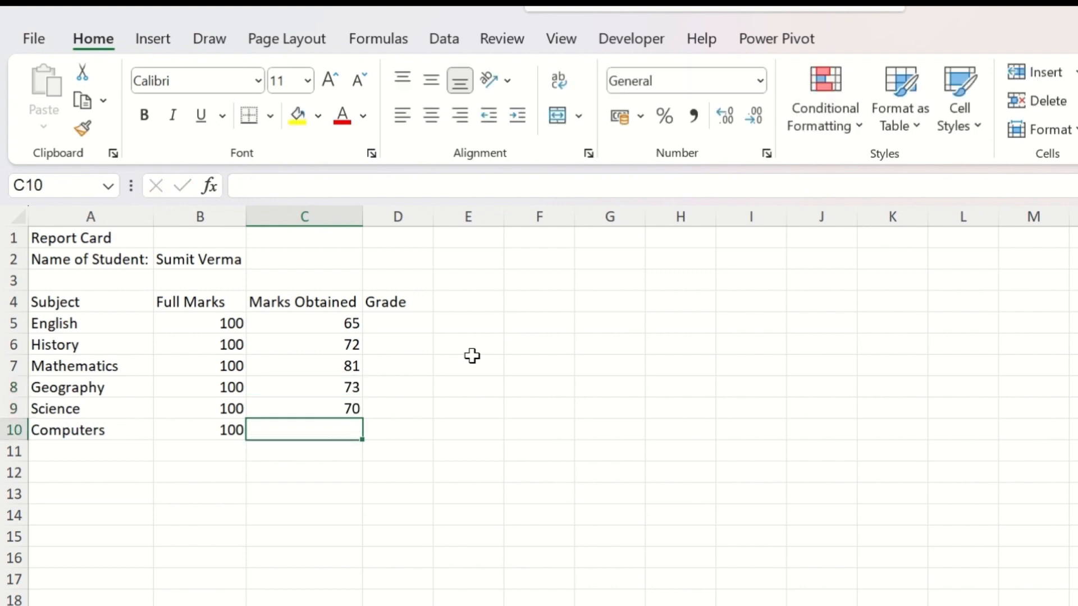
{"action": "type", "text": "80"}
{"action": "key", "text": "Return"}
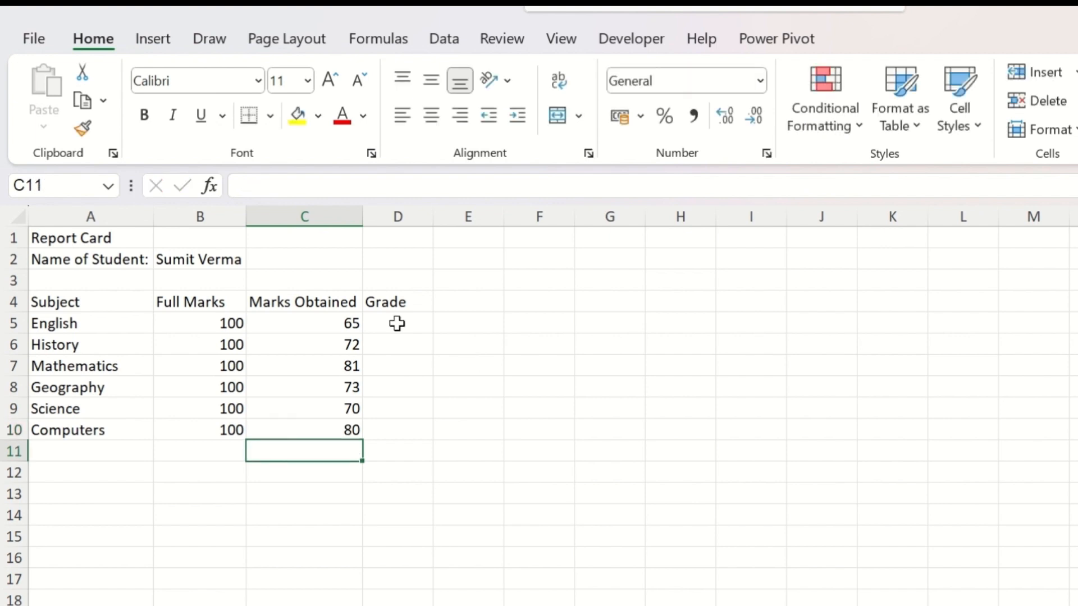
Step: Add the row label Total in cell A11 below Computers
{"action": "left_click", "coordinate": [397, 323]}
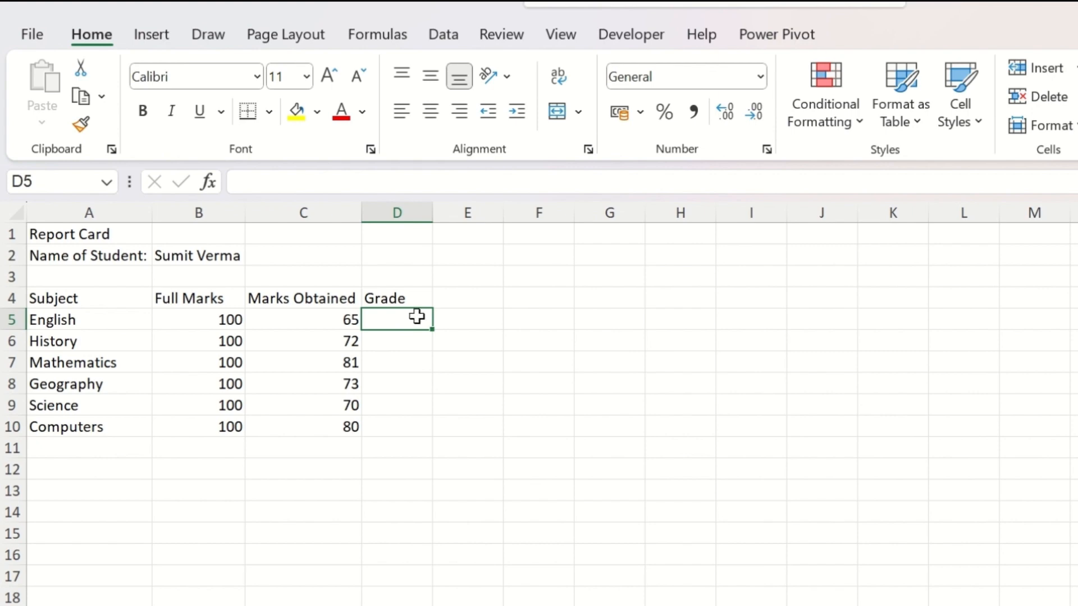
{"action": "left_click", "coordinate": [86, 453]}
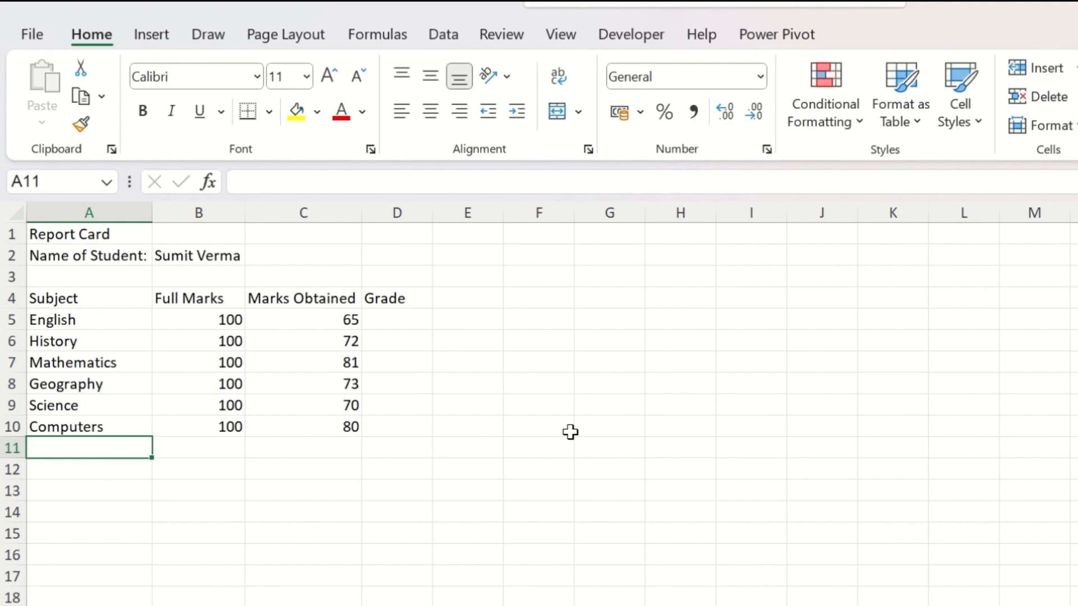
{"action": "type", "text": "Total"}
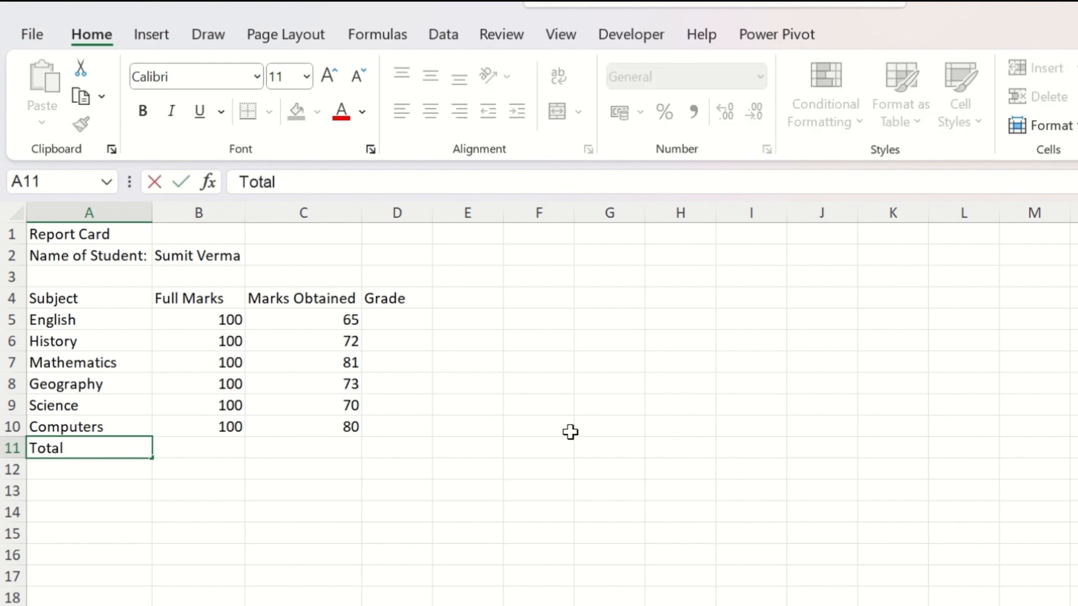
{"action": "key", "text": "Tab"}
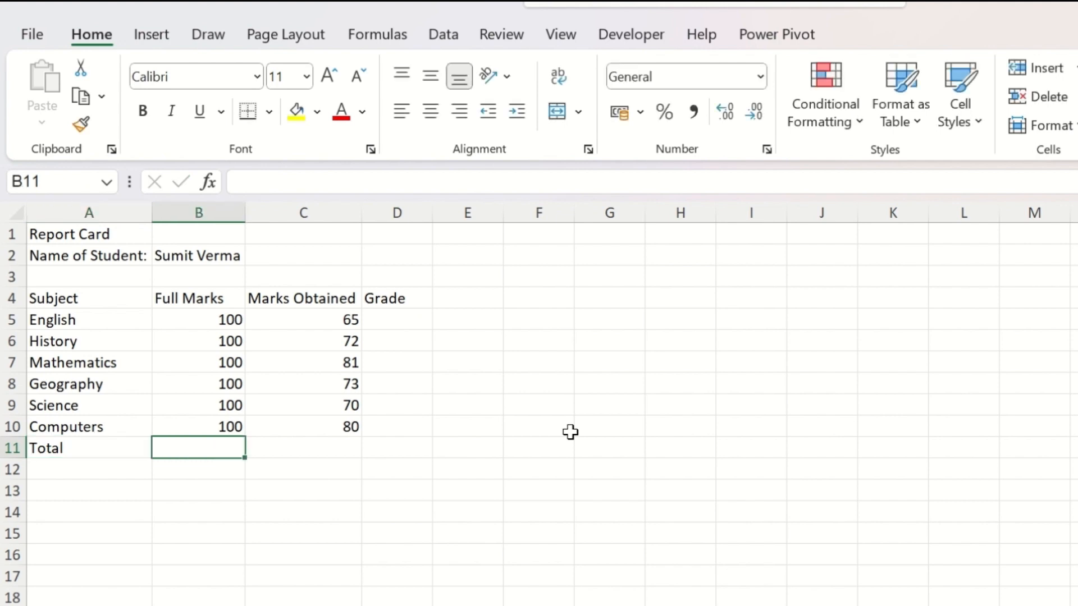
Step: Total the full marks in cell B11 with the formula =B5+B6+B7+B8+B9+B10
{"action": "type", "text": "="}
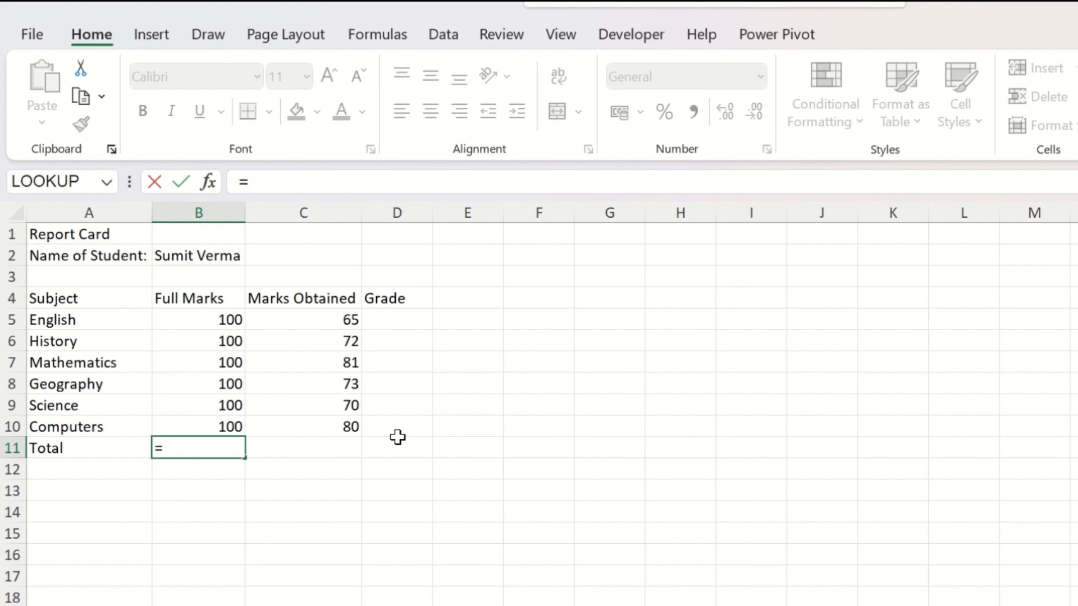
{"action": "left_click", "coordinate": [229, 321]}
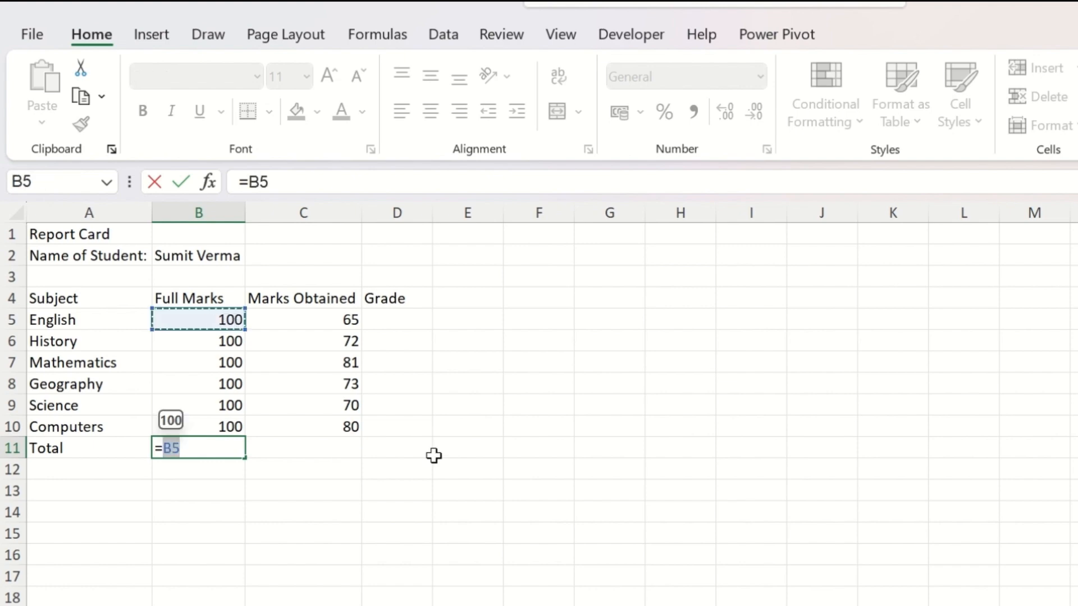
{"action": "type", "text": "+"}
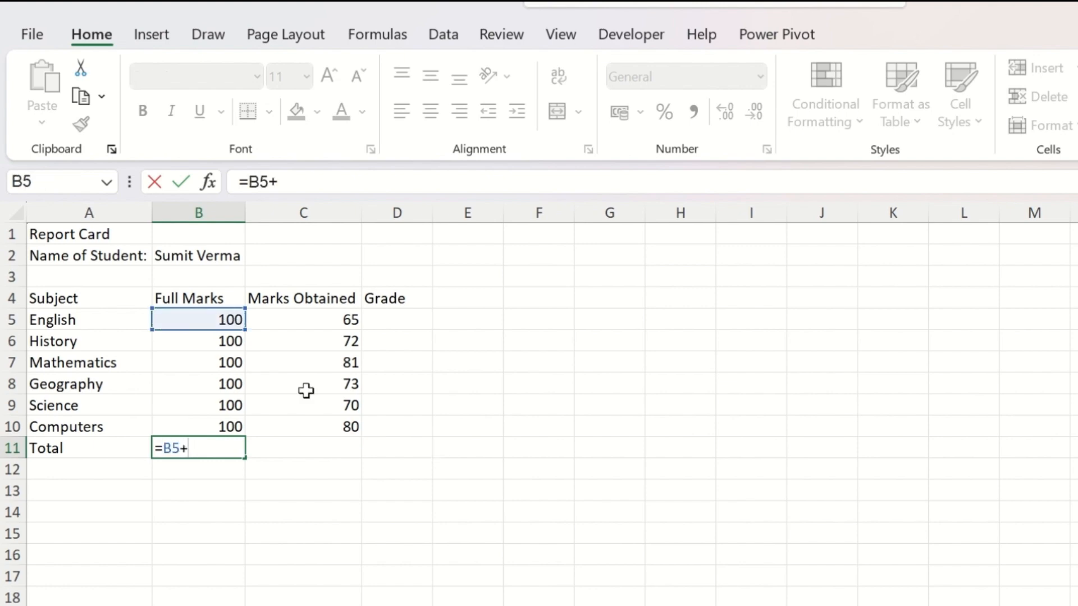
{"action": "left_click", "coordinate": [227, 343]}
{"action": "type", "text": "+"}
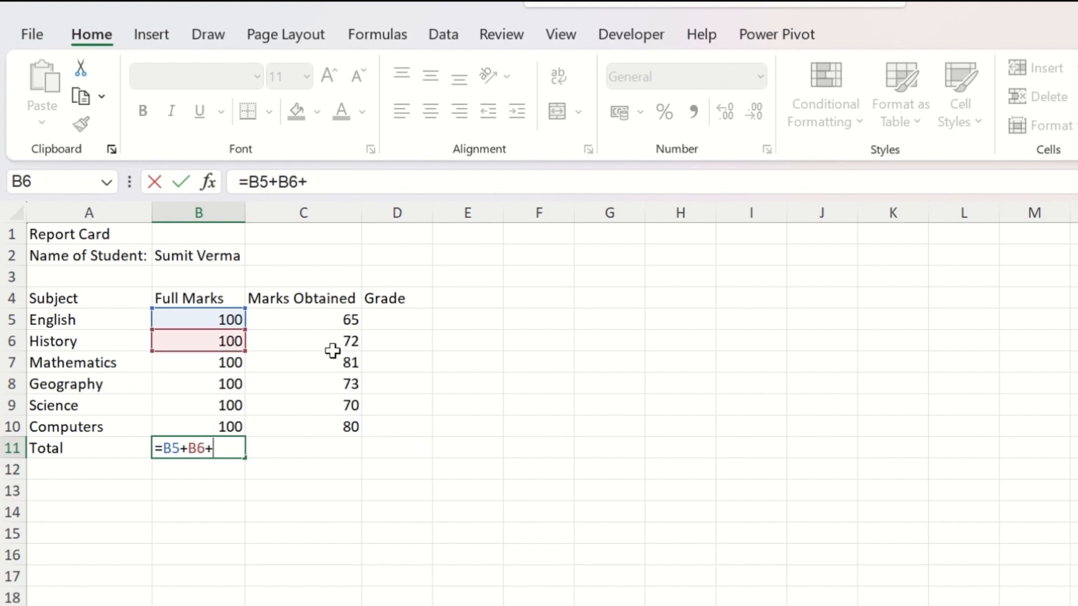
{"action": "left_click", "coordinate": [212, 360]}
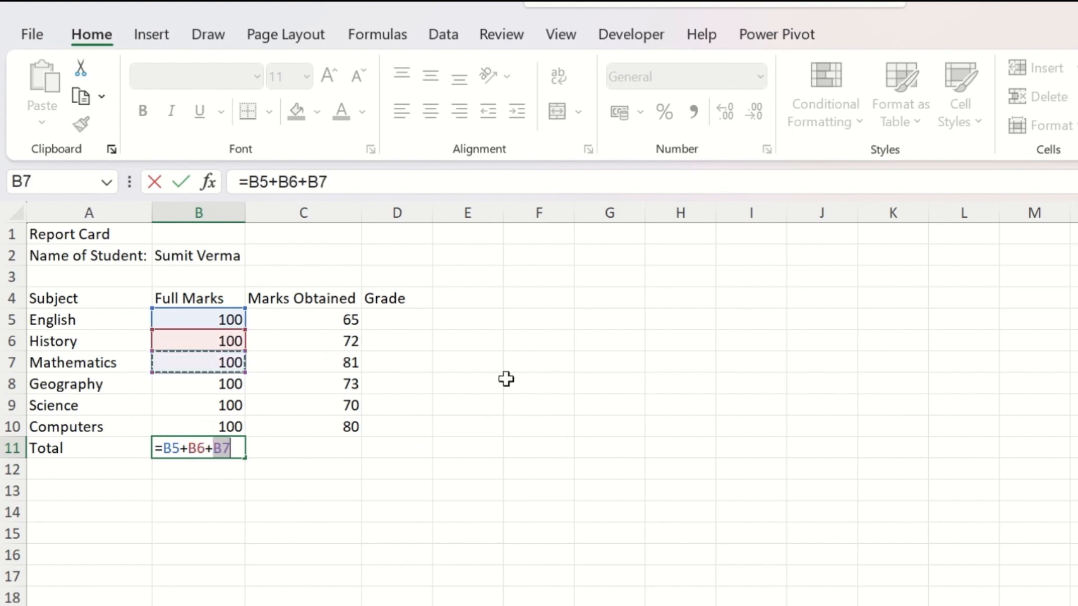
{"action": "type", "text": "+"}
{"action": "left_click", "coordinate": [194, 384]}
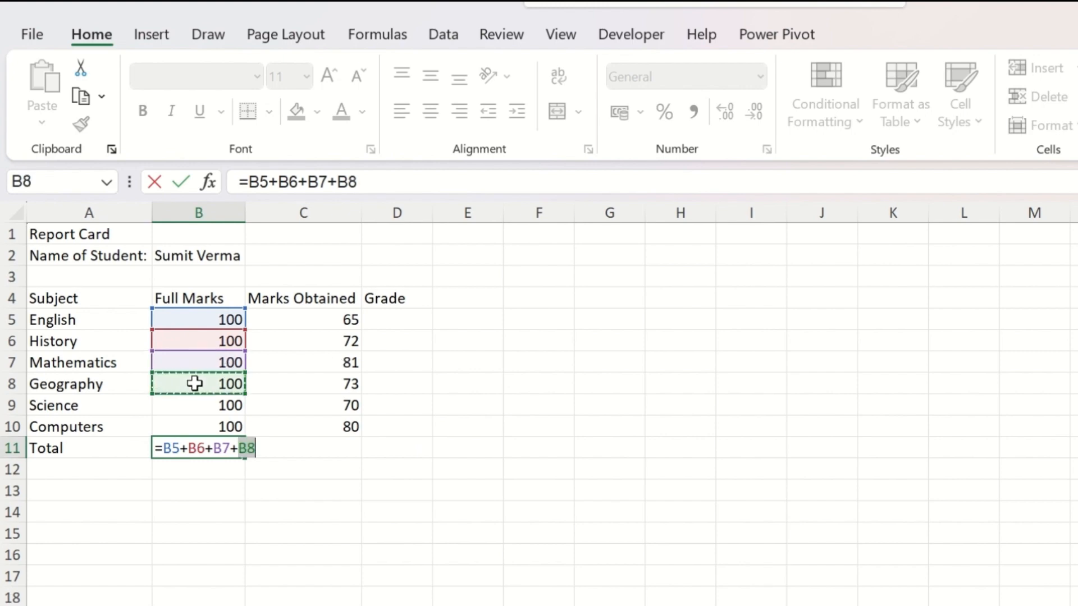
{"action": "type", "text": "+"}
{"action": "left_click", "coordinate": [210, 403]}
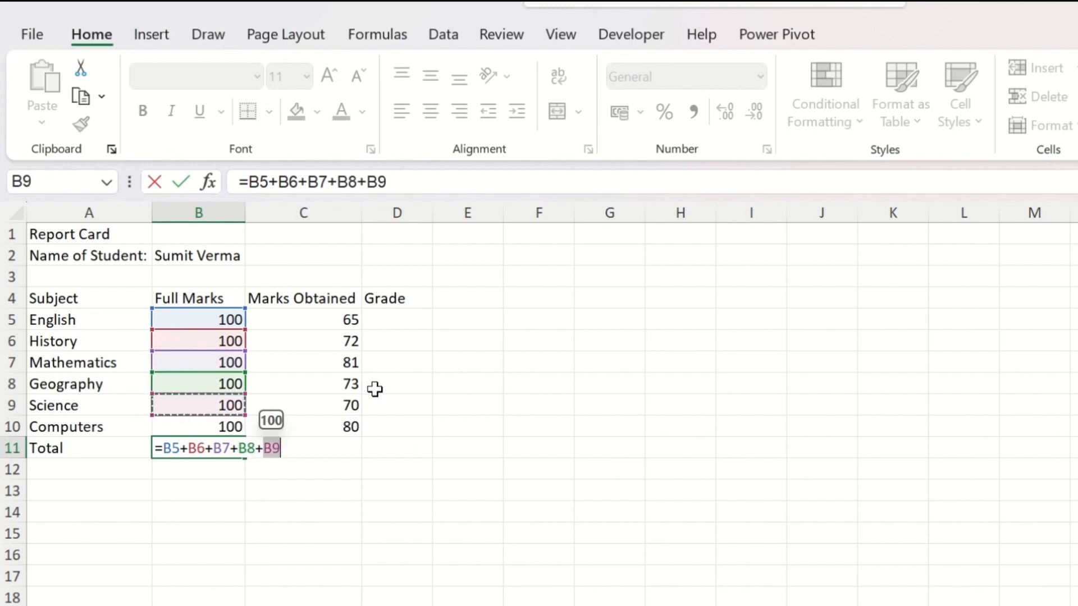
{"action": "type", "text": "+"}
{"action": "left_click", "coordinate": [206, 425]}
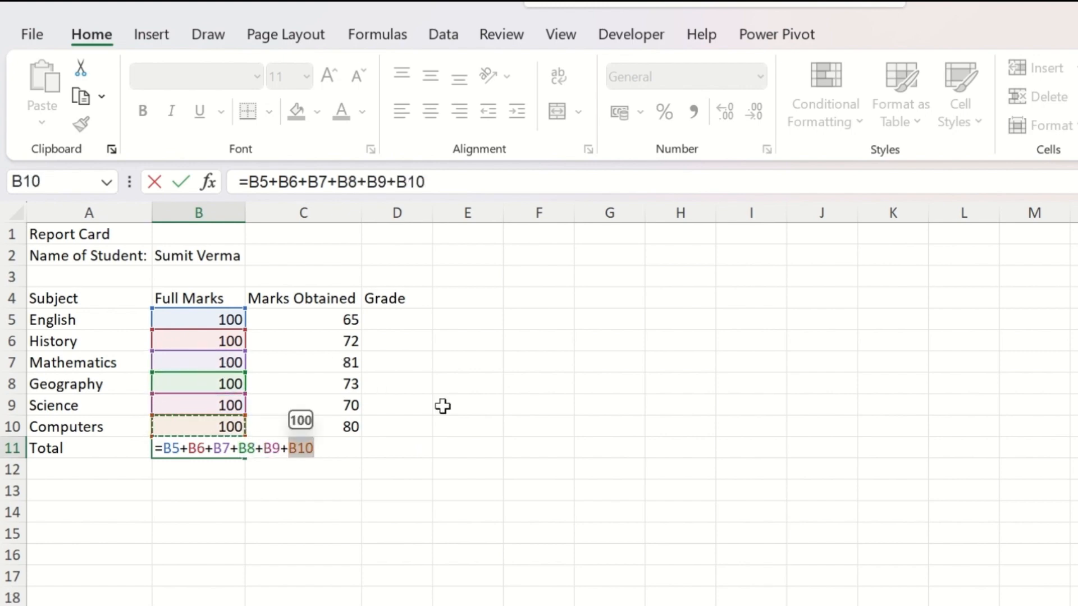
{"action": "key", "text": "Return"}
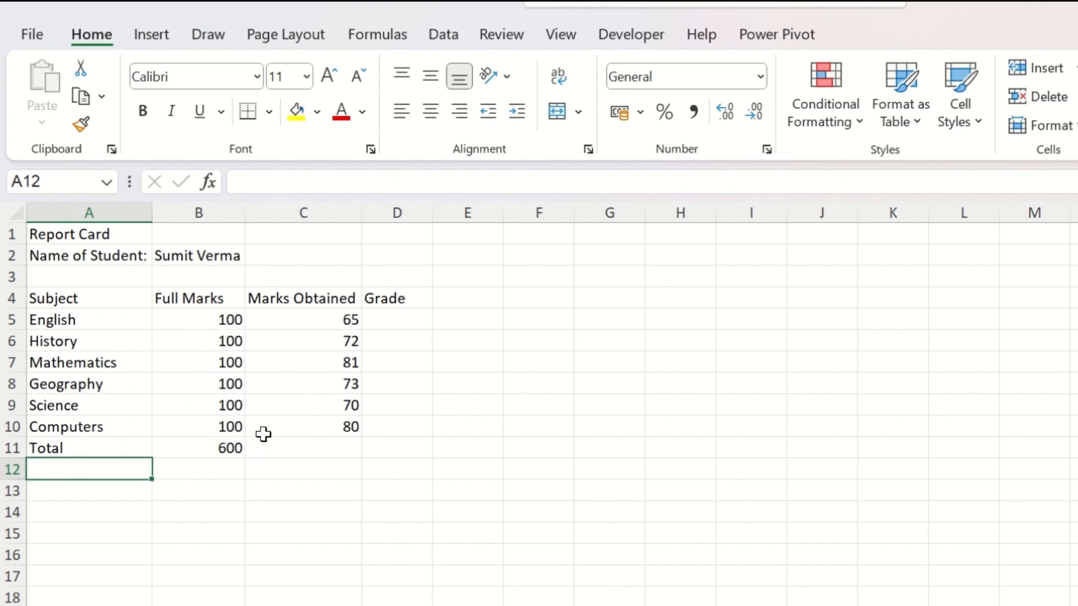
Step: Replace the full marks total in cell B11 with the range formula =SUM(B5:B10)
{"action": "left_click", "coordinate": [236, 453]}
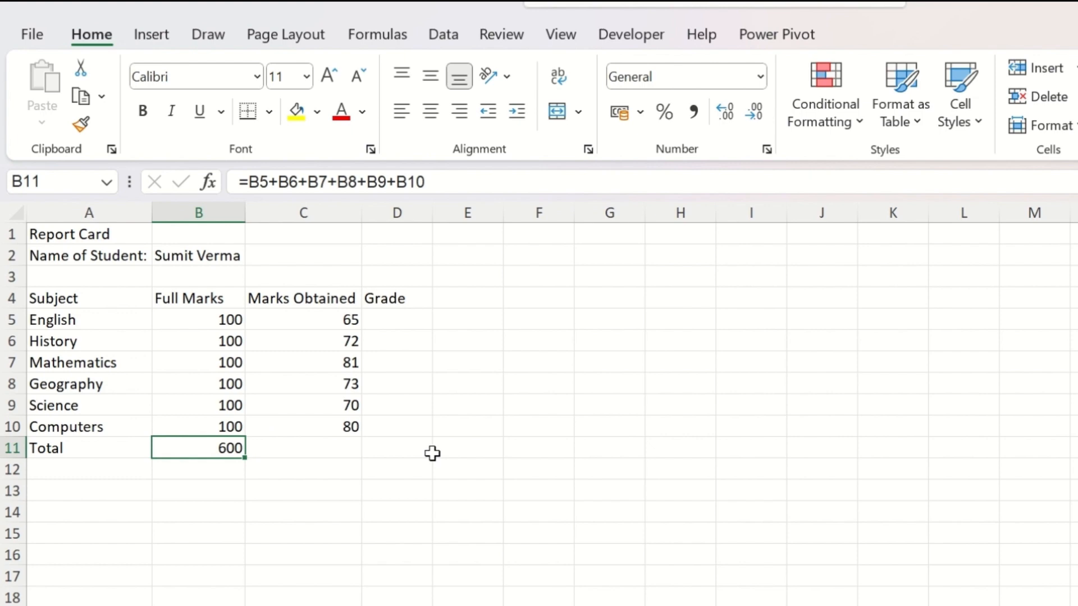
{"action": "type", "text": "="}
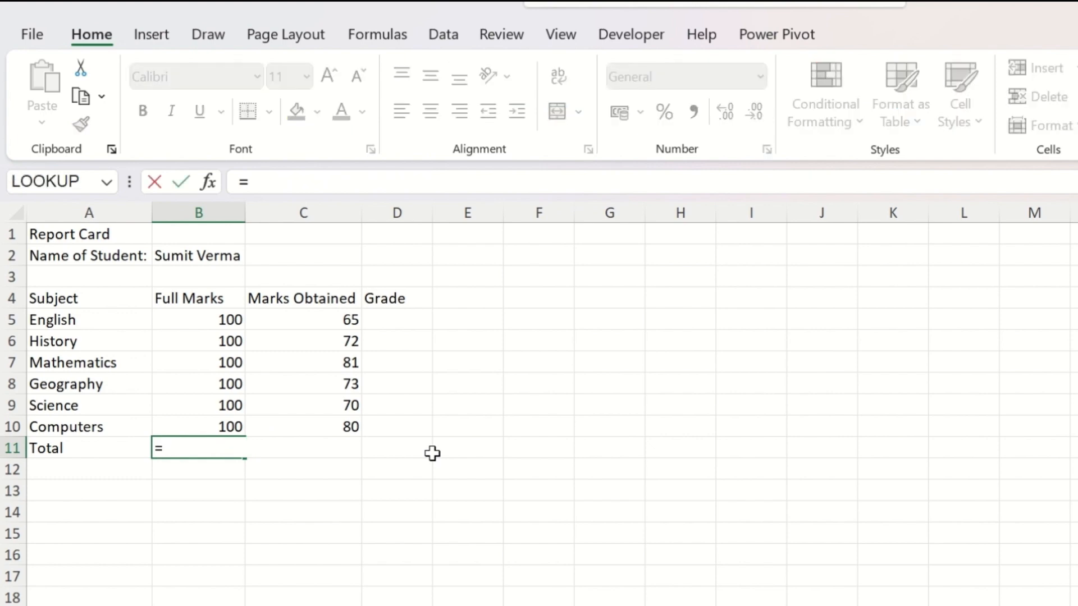
{"action": "type", "text": "sum"}
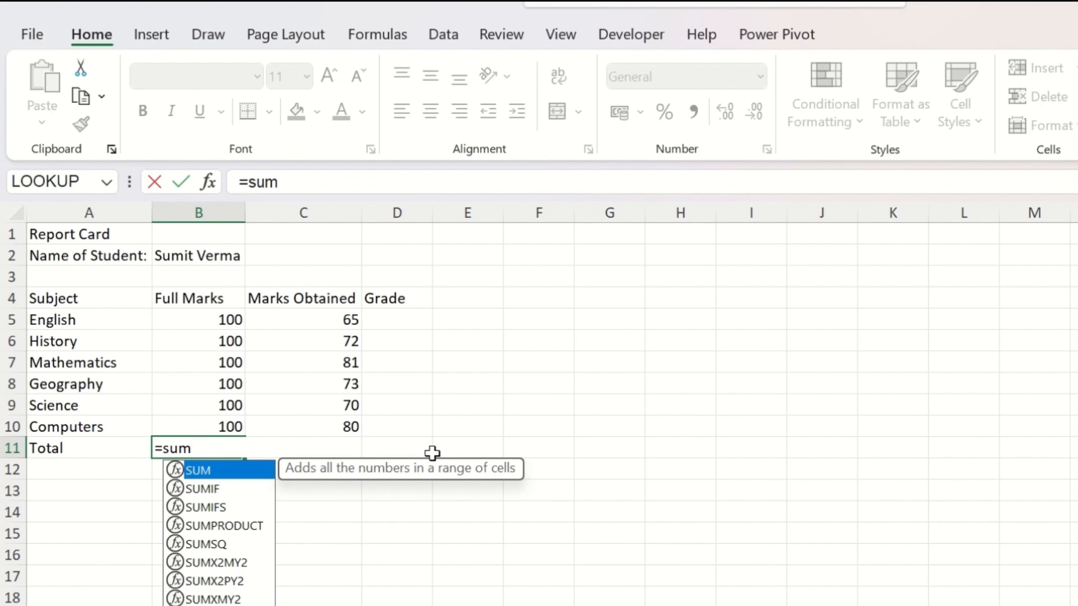
{"action": "type", "text": "("}
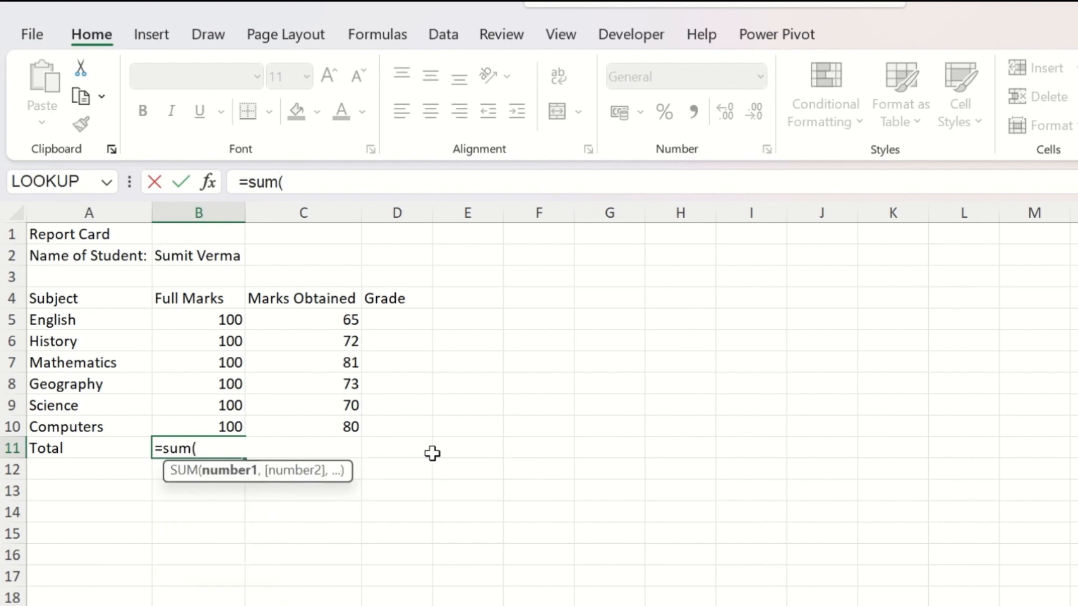
{"action": "left_click", "coordinate": [224, 327]}
{"action": "left_click_drag", "start_coordinate": [228, 341], "coordinate": [230, 427]}
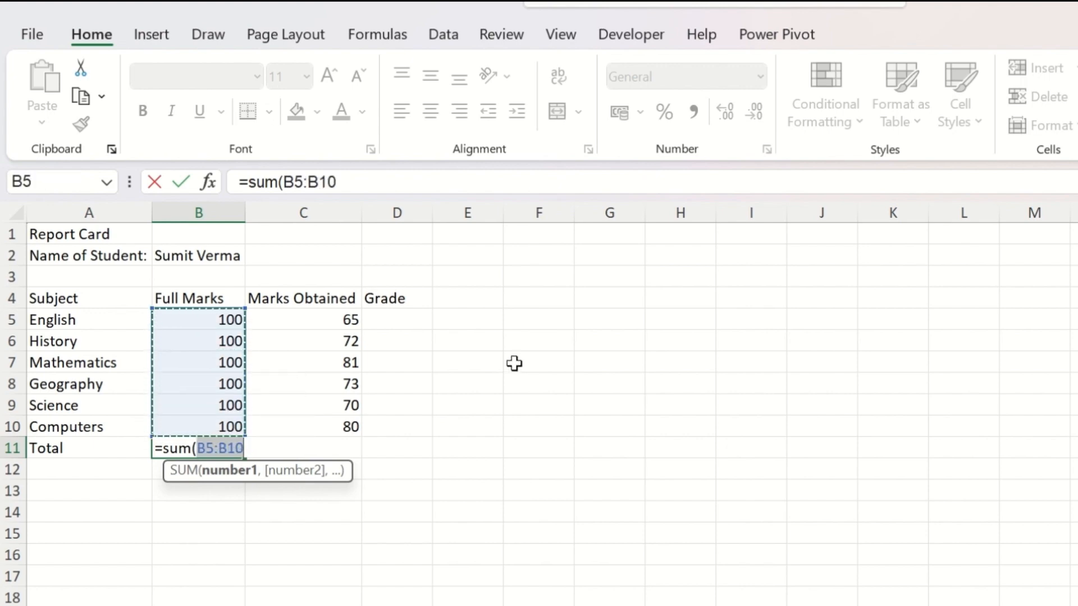
{"action": "type", "text": ")"}
{"action": "key", "text": "Return"}
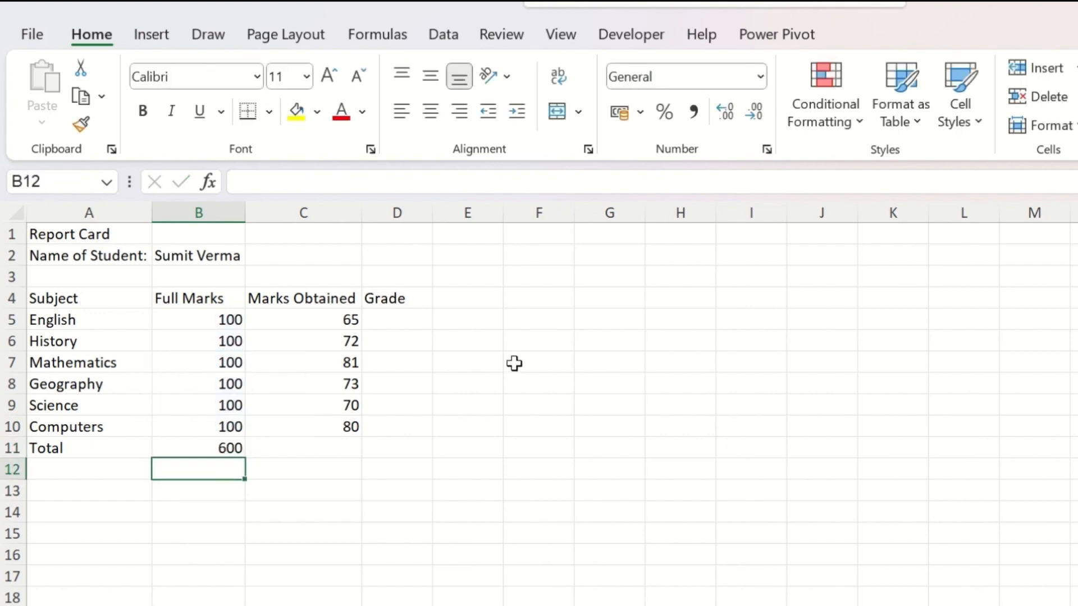
Step: Replace the formula in cell B11 with a SUM of individually picked cells, =SUM(B5,B6,B7,B9,B10)
{"action": "left_click", "coordinate": [197, 446]}
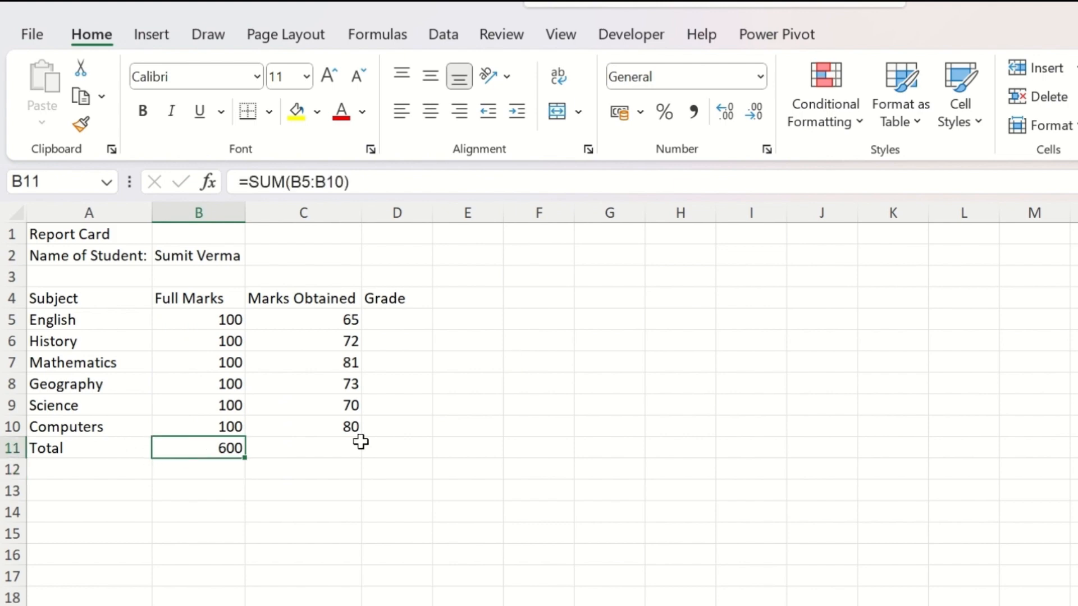
{"action": "type", "text": "=sum"}
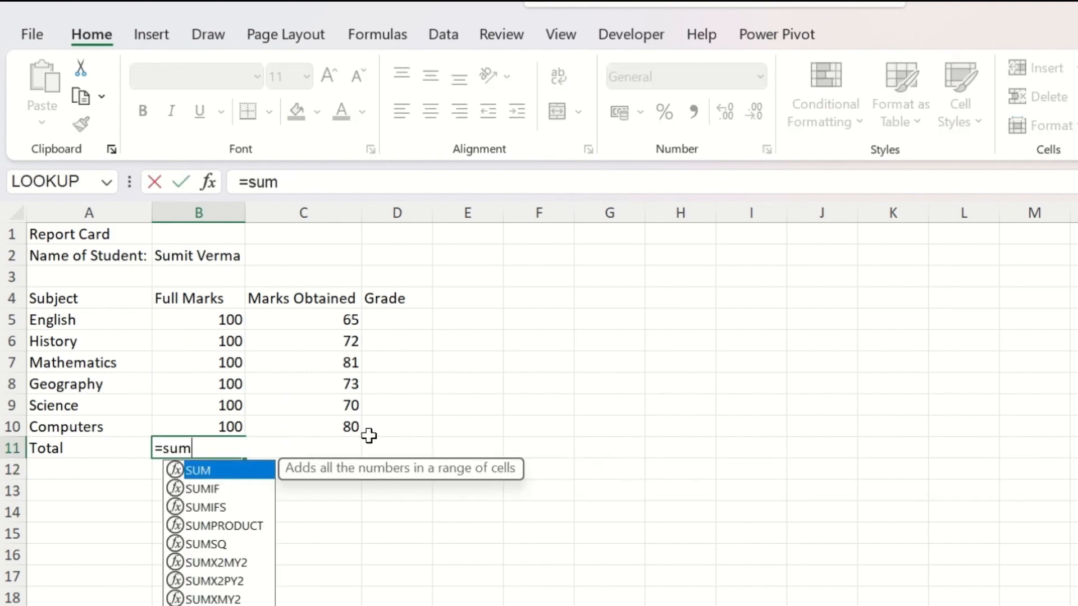
{"action": "type", "text": "("}
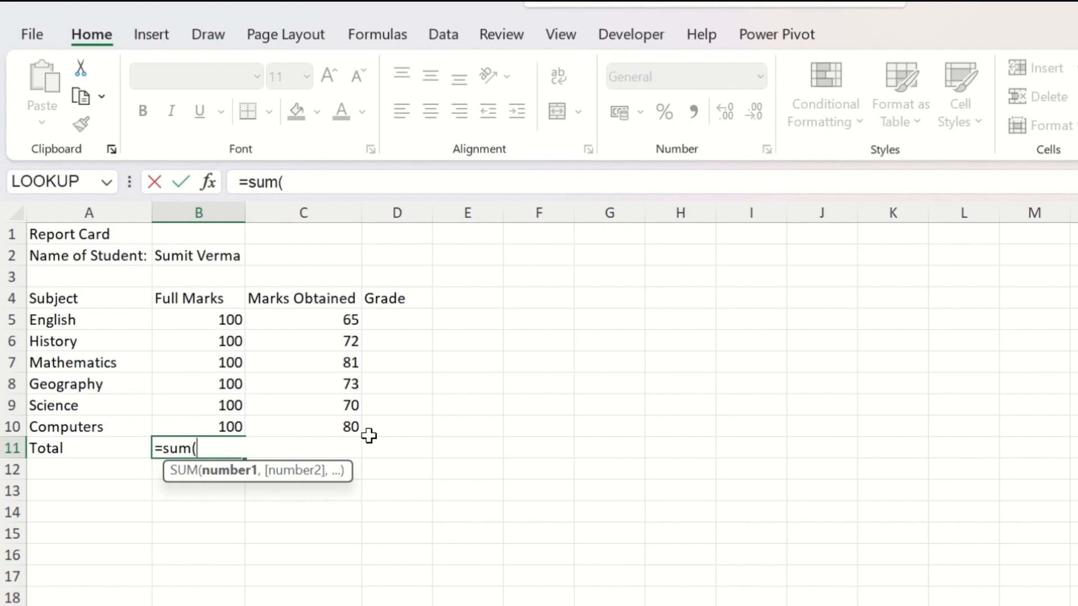
{"action": "left_click", "coordinate": [231, 318]}
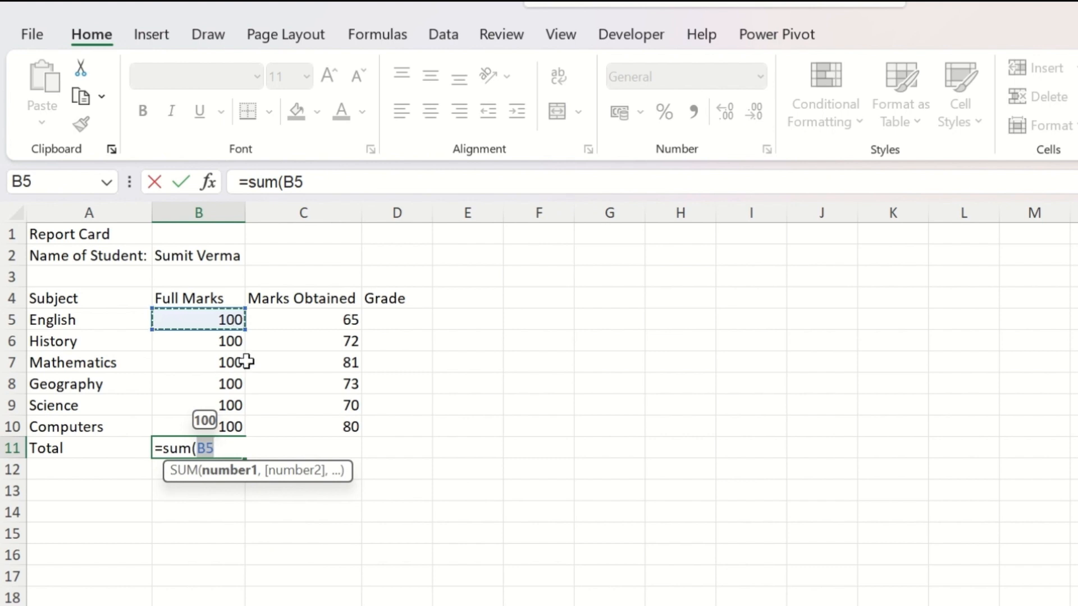
{"action": "type", "text": ","}
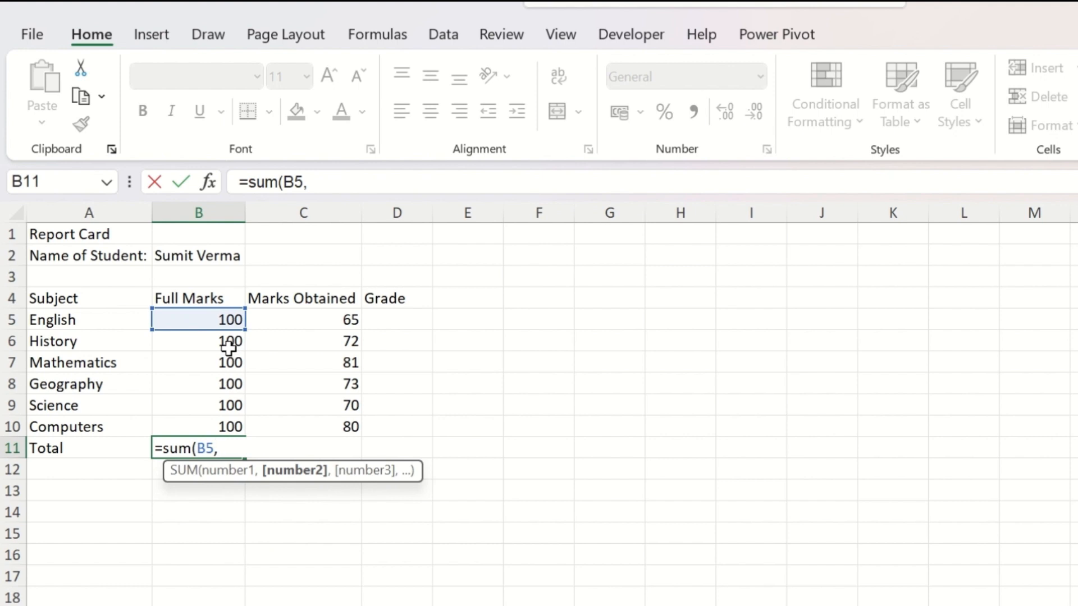
{"action": "left_click", "coordinate": [229, 341]}
{"action": "type", "text": ","}
{"action": "left_click", "coordinate": [229, 363]}
{"action": "type", "text": ","}
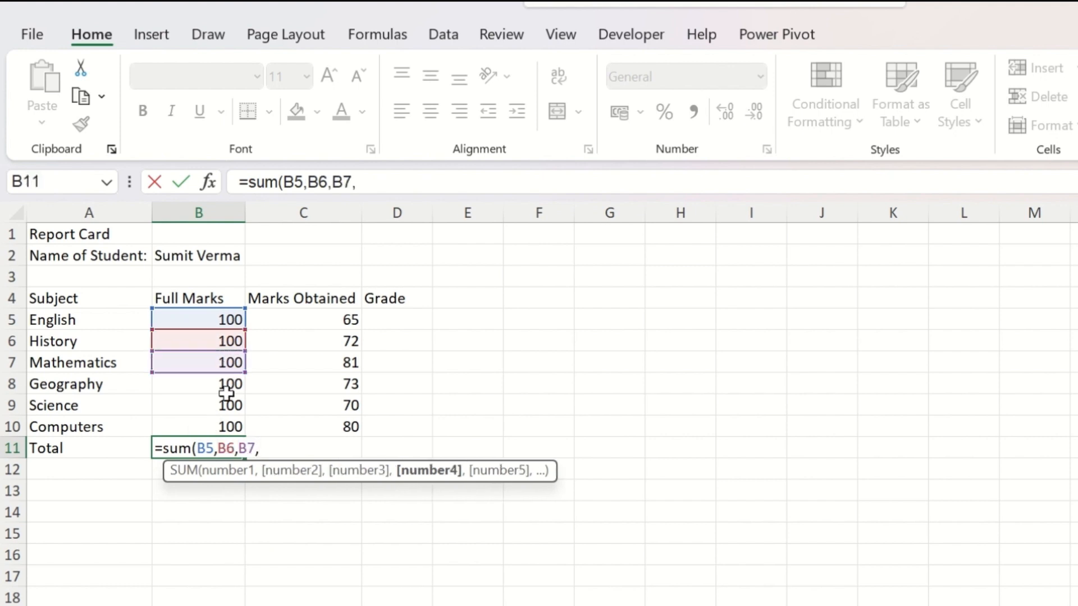
{"action": "left_click", "coordinate": [228, 405]}
{"action": "type", "text": ","}
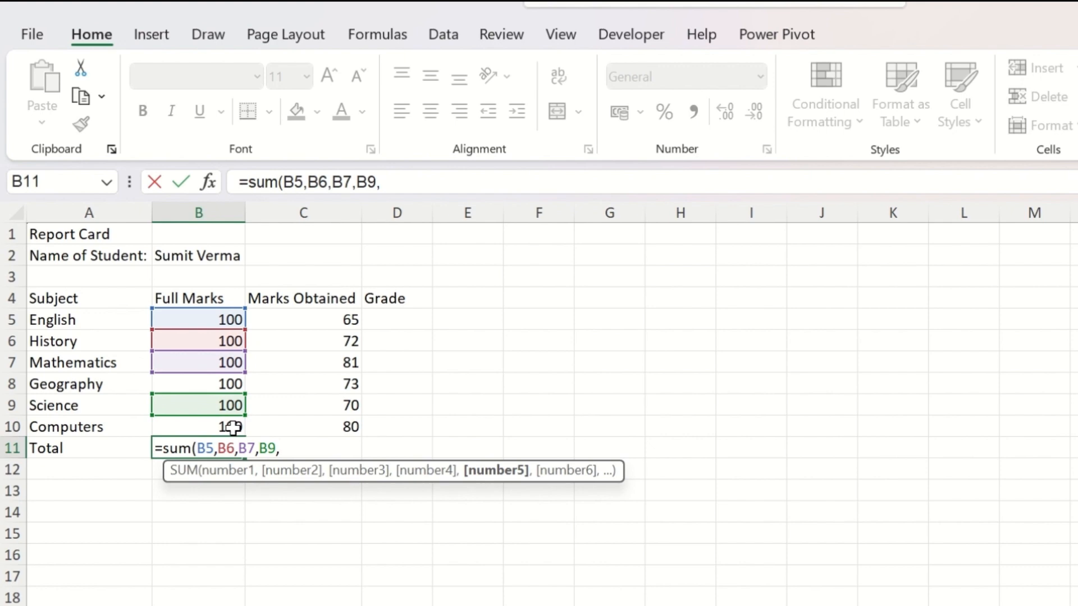
{"action": "left_click", "coordinate": [233, 428]}
{"action": "type", "text": ")"}
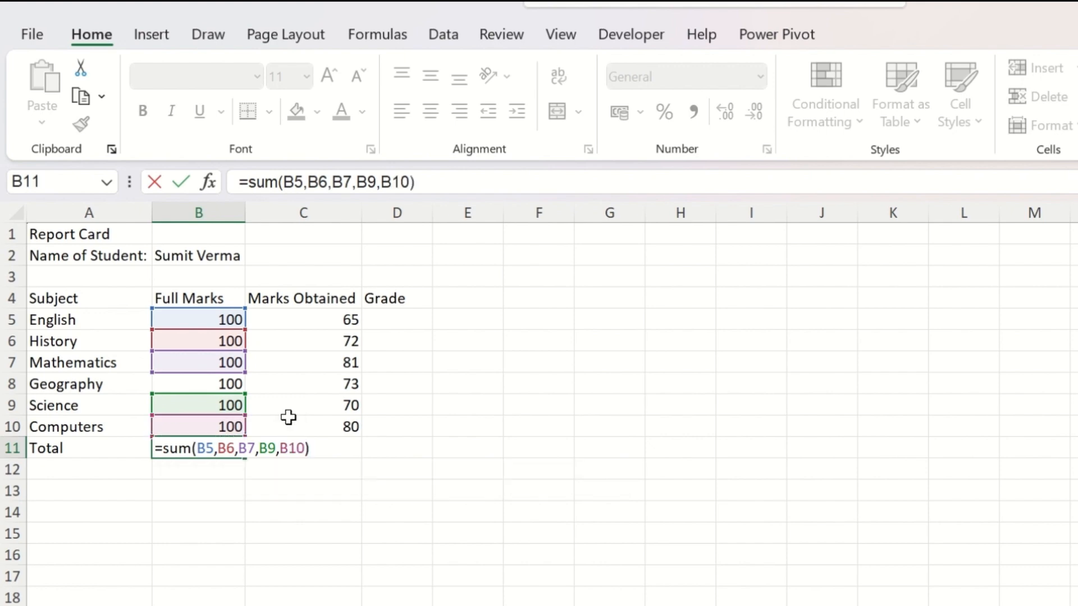
{"action": "key", "text": "Return"}
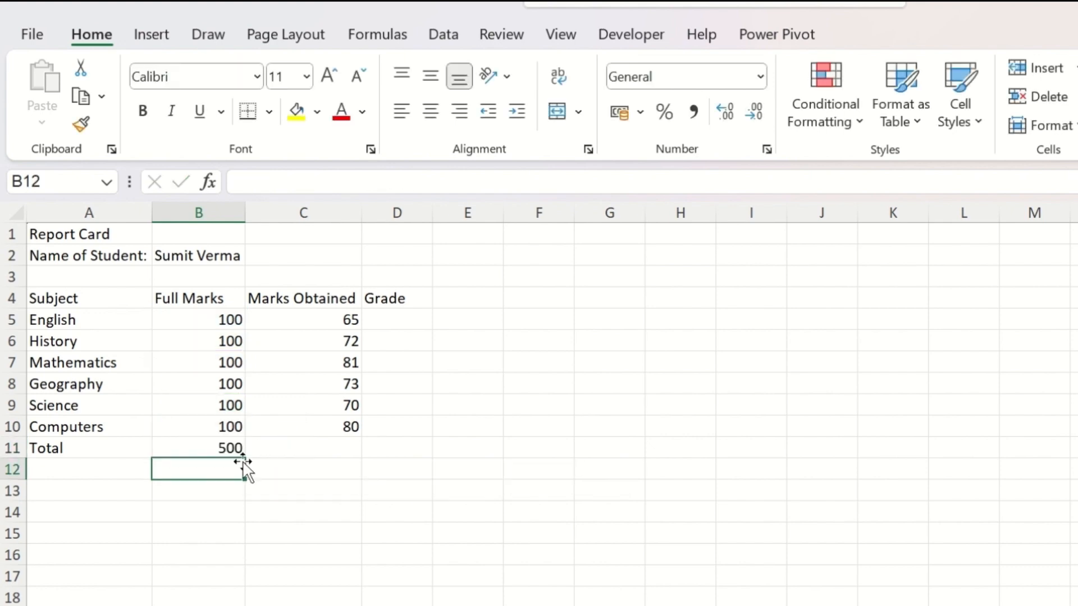
Step: Add Geography's full marks cell B8 as the last argument of the SUM formula in B11
{"action": "double_click", "coordinate": [225, 448]}
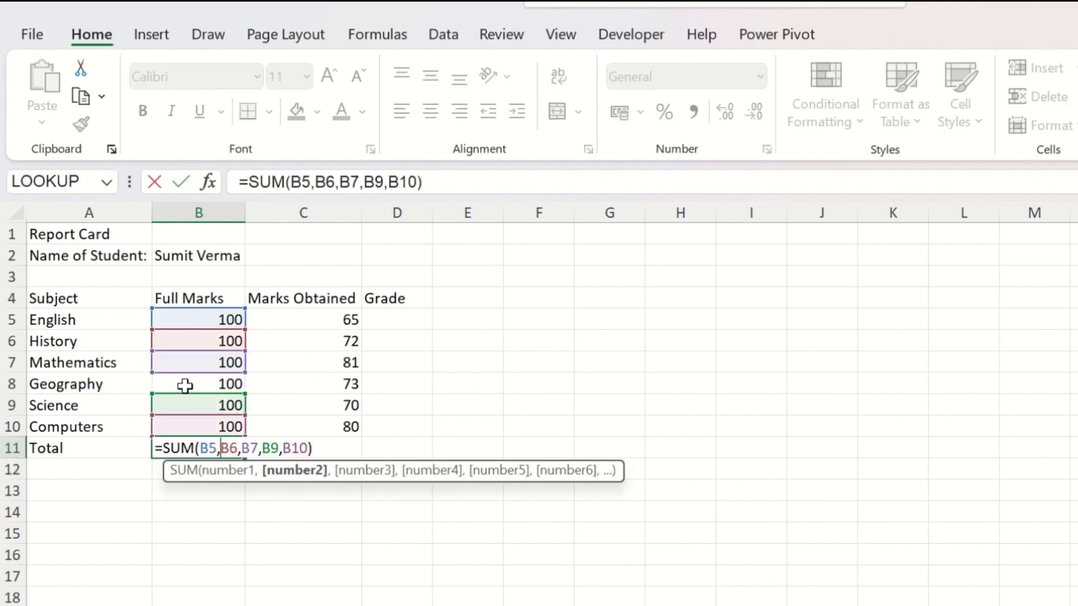
{"action": "left_click", "coordinate": [310, 447]}
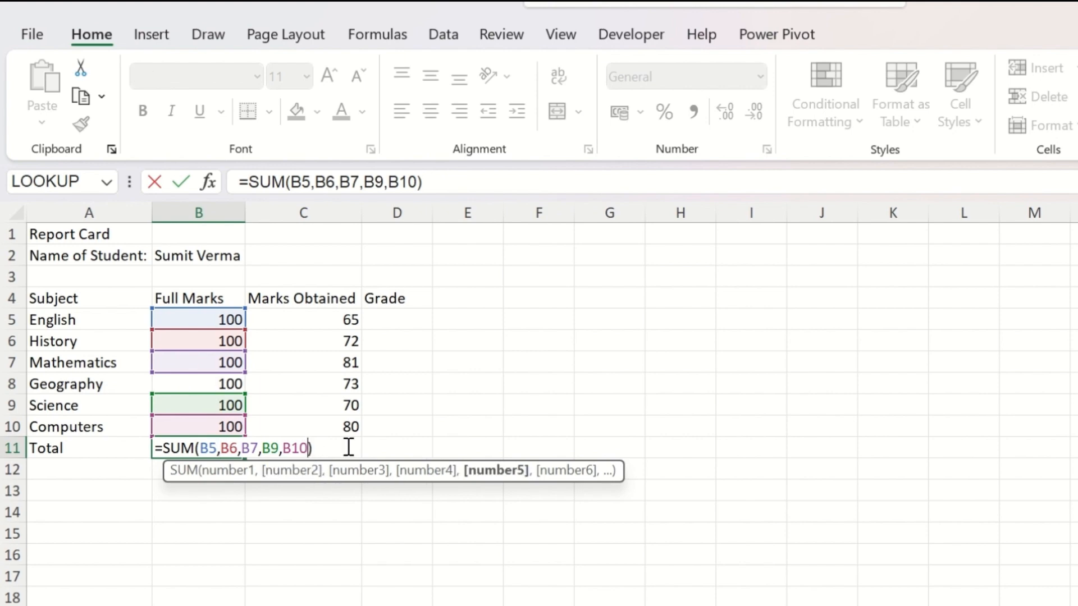
{"action": "type", "text": ","}
{"action": "left_click", "coordinate": [235, 384]}
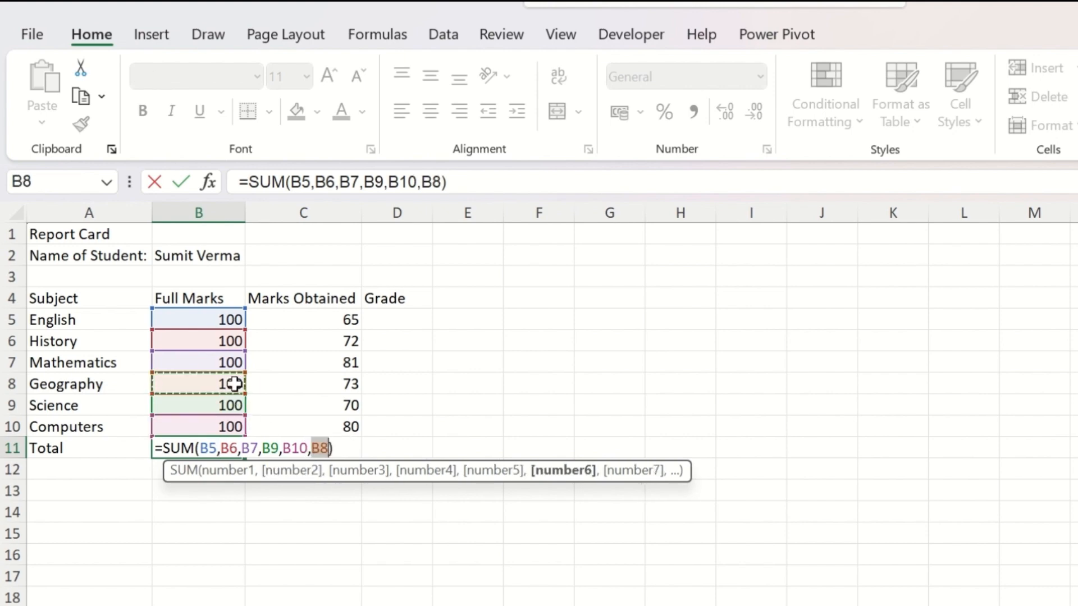
{"action": "key", "text": "Return"}
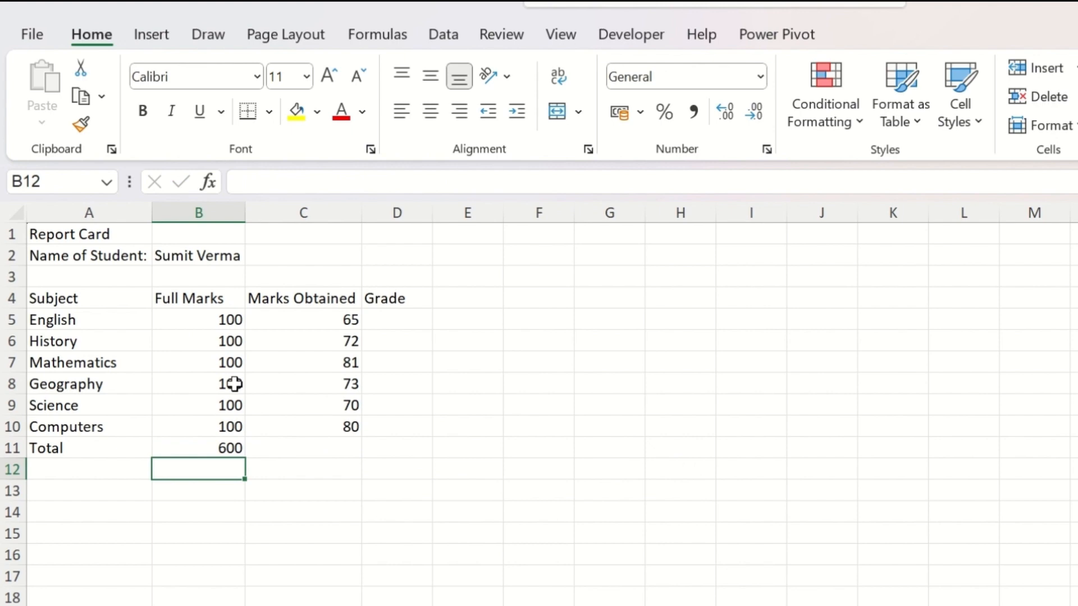
Step: Replace the formula in cell B11 with a SUM of typed numbers, =SUM(100,200,300,400)
{"action": "left_click", "coordinate": [241, 448]}
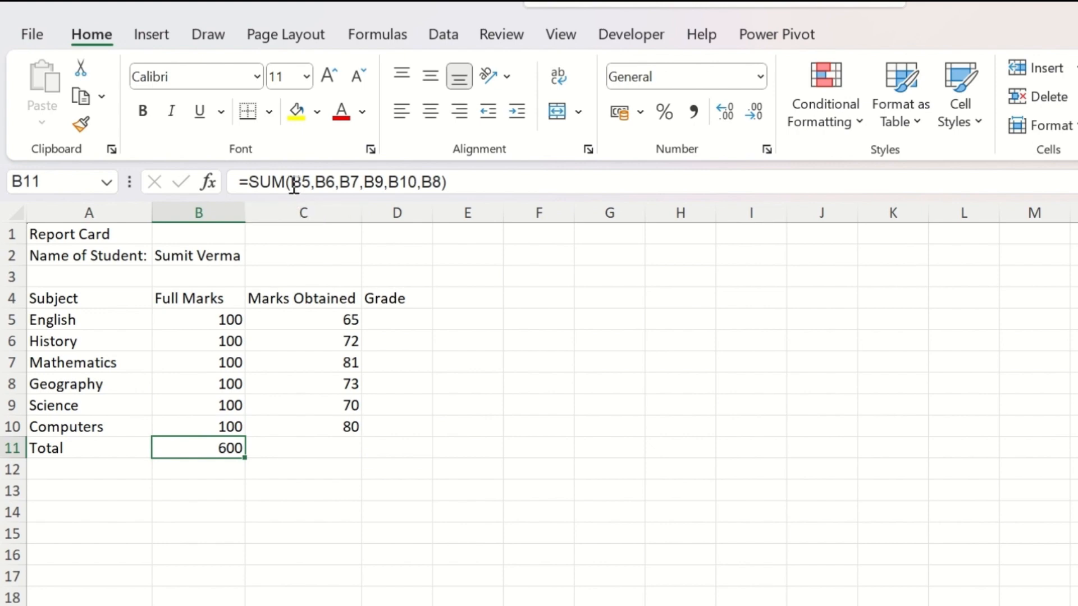
{"action": "type", "text": "=sum("}
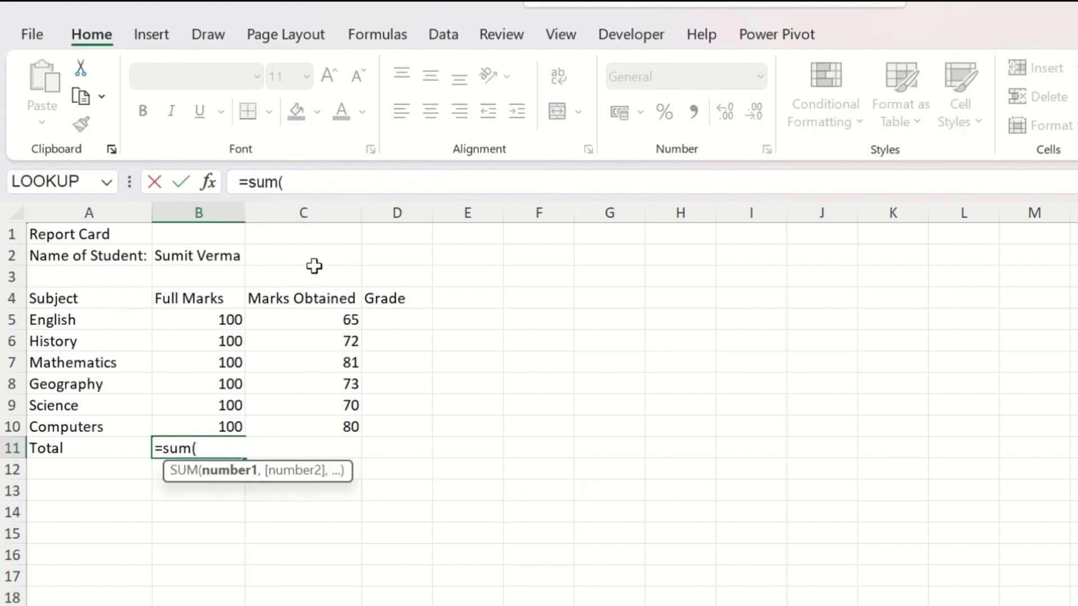
{"action": "type", "text": "100,20"}
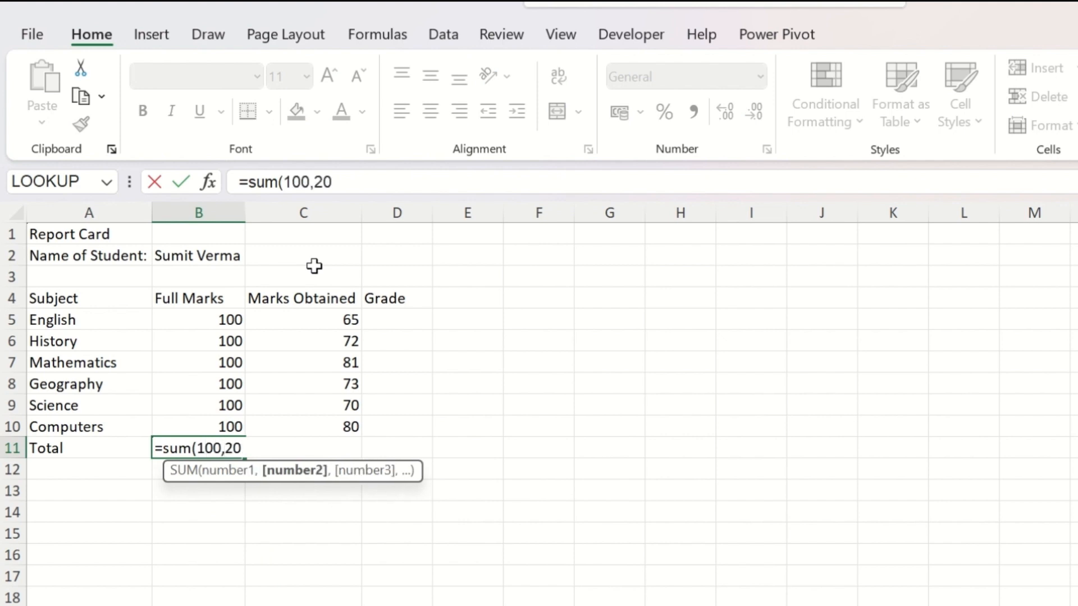
{"action": "type", "text": "0,"}
{"action": "type", "text": "30"}
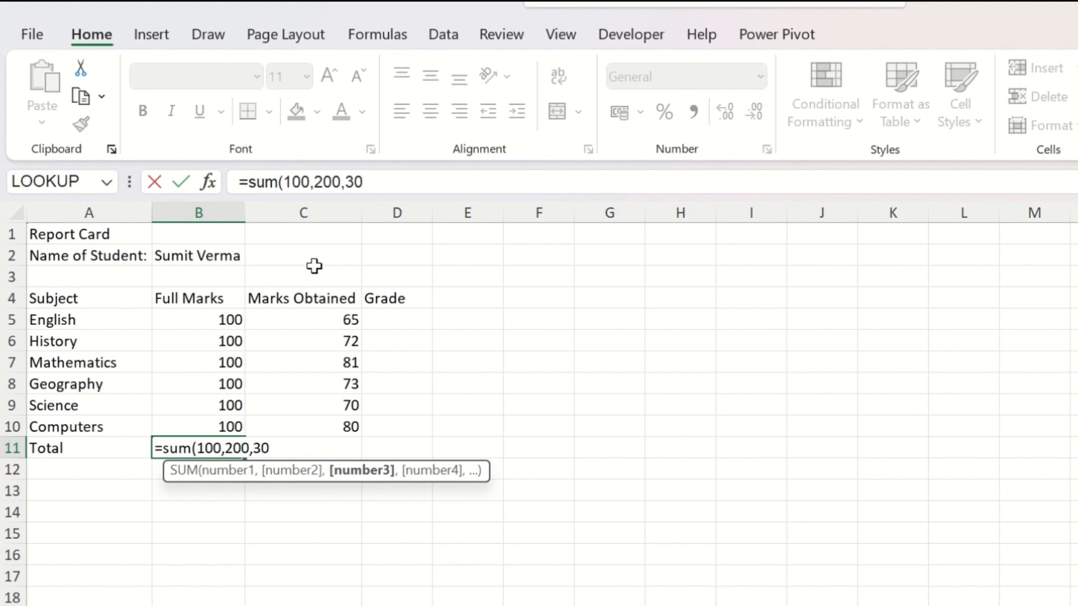
{"action": "type", "text": "0,400"}
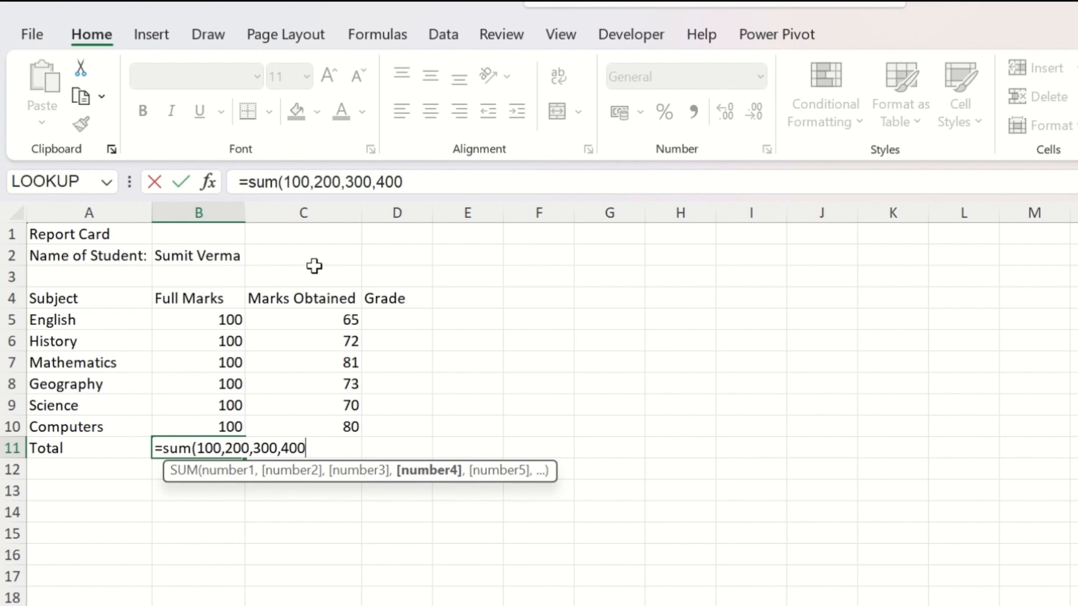
{"action": "type", "text": ")"}
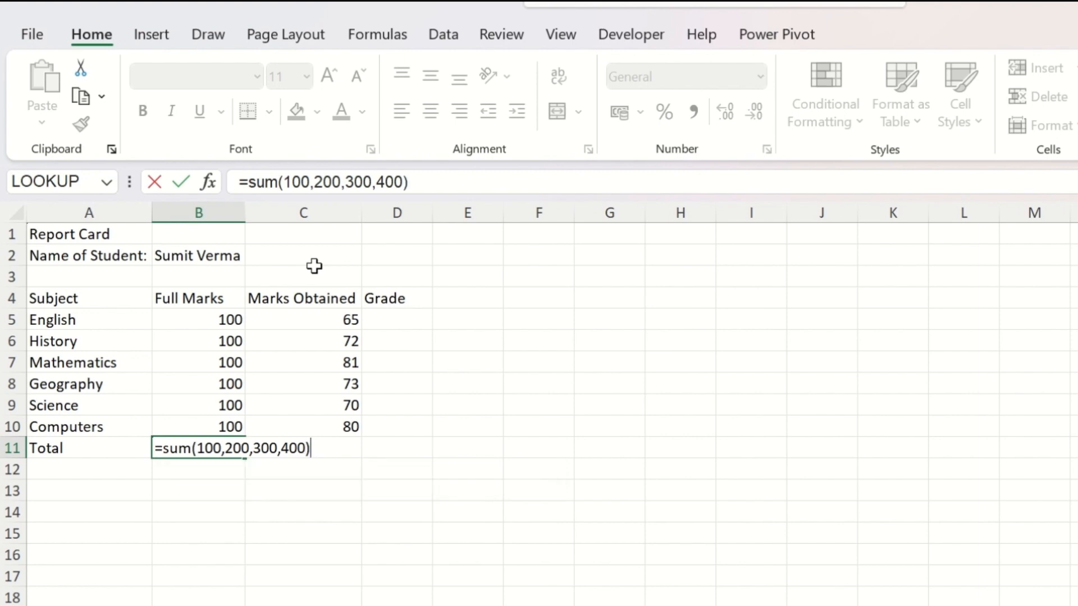
{"action": "key", "text": "Return"}
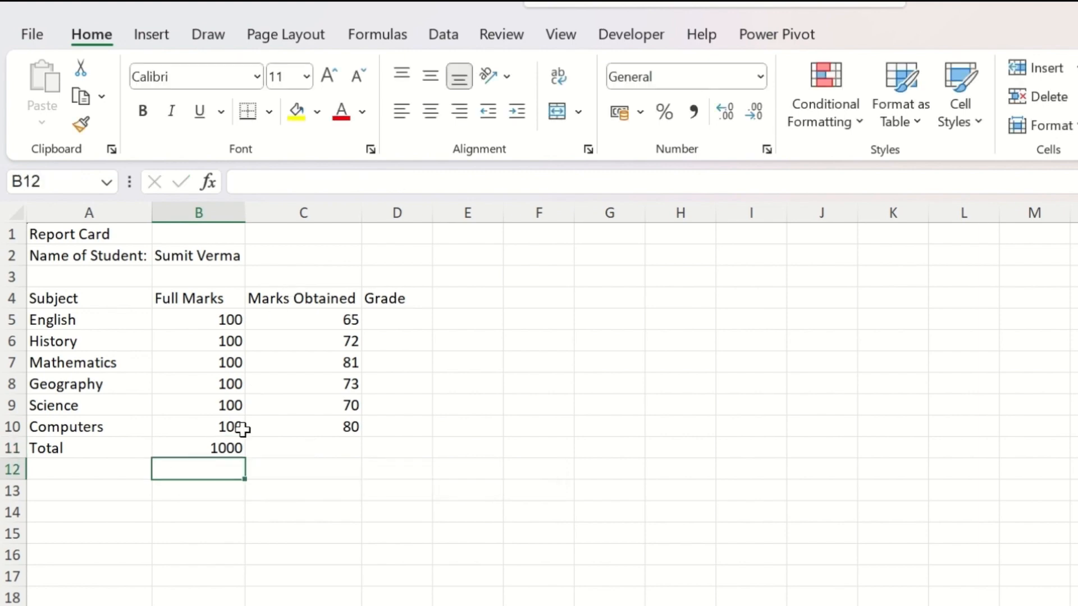
Step: Append the cell references B5 and B6 after 400 in the SUM formula in B11
{"action": "left_click", "coordinate": [240, 447]}
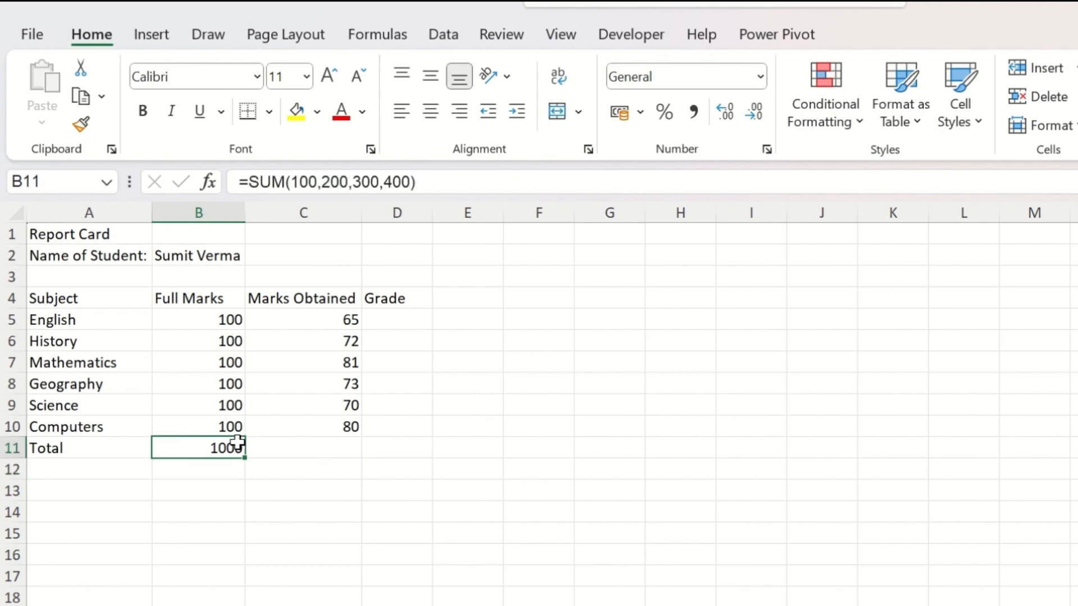
{"action": "left_click", "coordinate": [410, 182]}
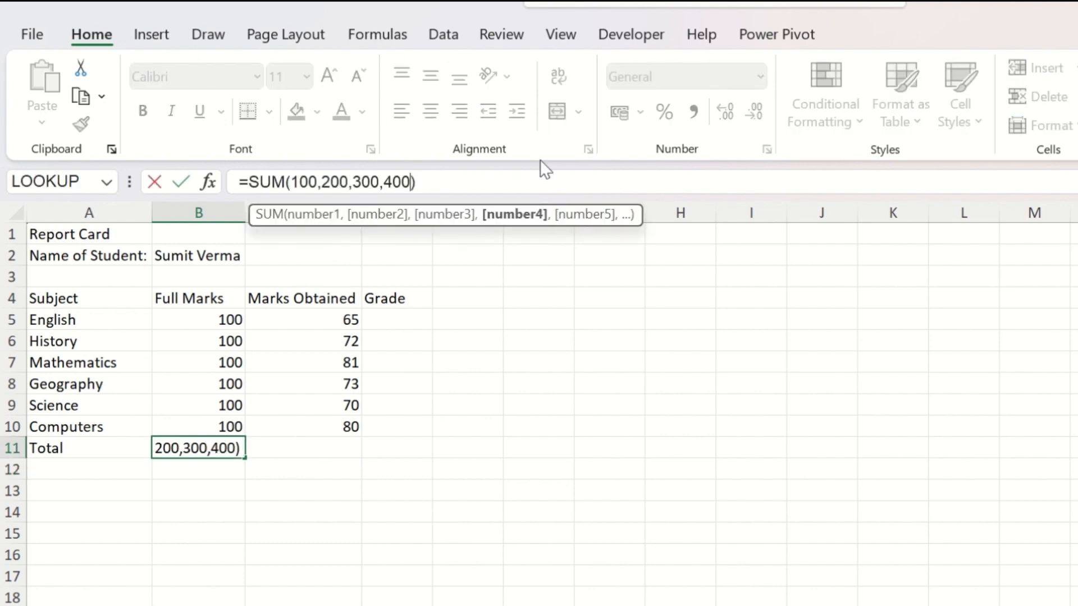
{"action": "type", "text": ","}
{"action": "left_click", "coordinate": [226, 320]}
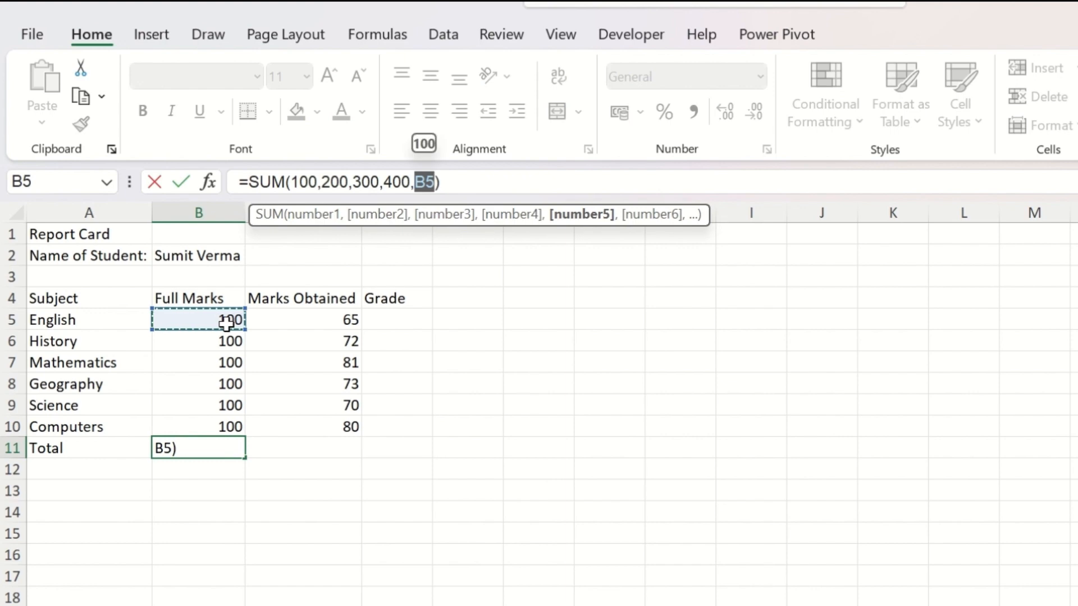
{"action": "type", "text": ","}
{"action": "left_click", "coordinate": [213, 342]}
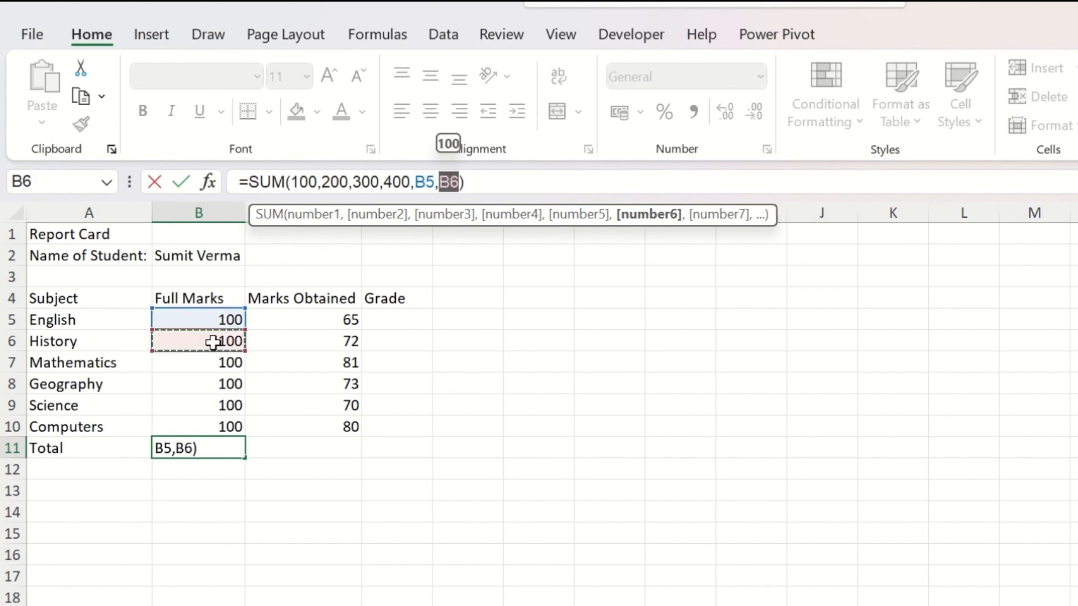
{"action": "key", "text": "Return"}
Step: Total the full marks in cell B11 with AutoSum over B5:B10
{"action": "key", "text": "Up"}
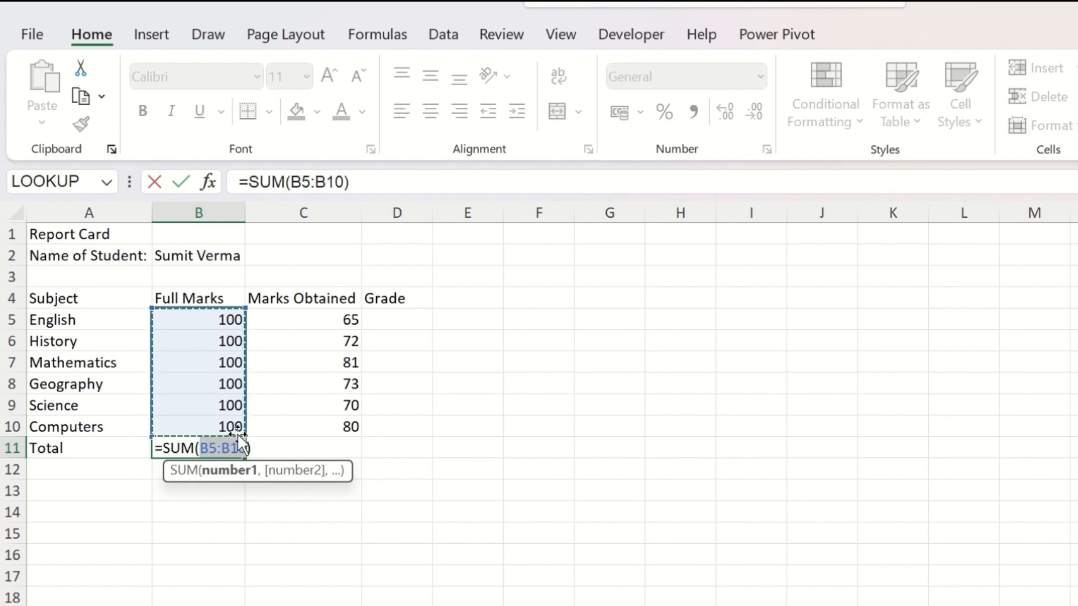
{"action": "key", "text": "Return"}
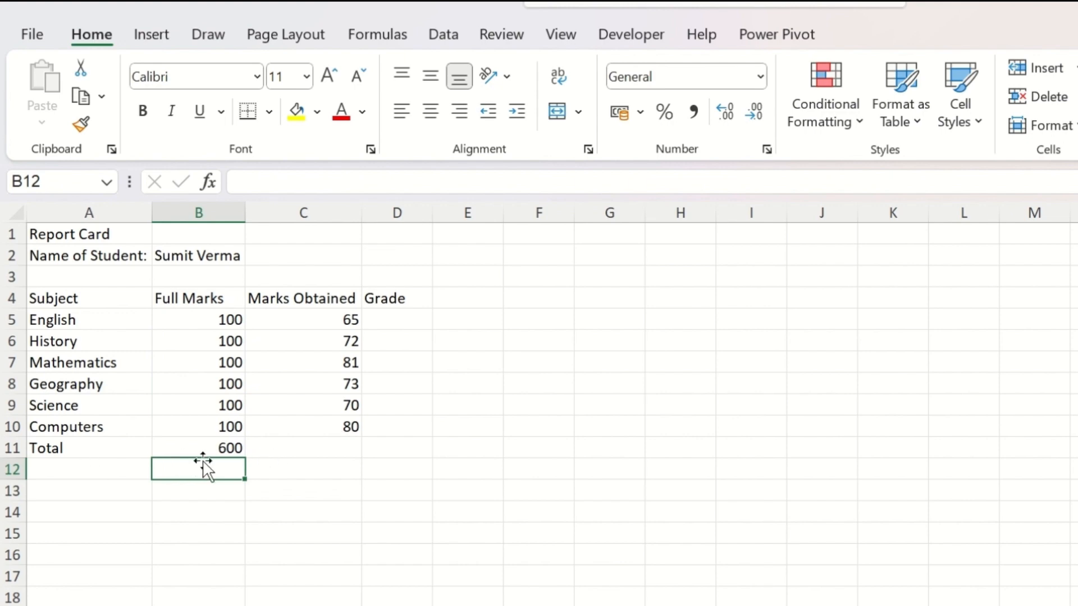
Step: Clear cell B11 and insert AutoSum again to total the full marks in B5:B10
{"action": "left_click", "coordinate": [236, 449]}
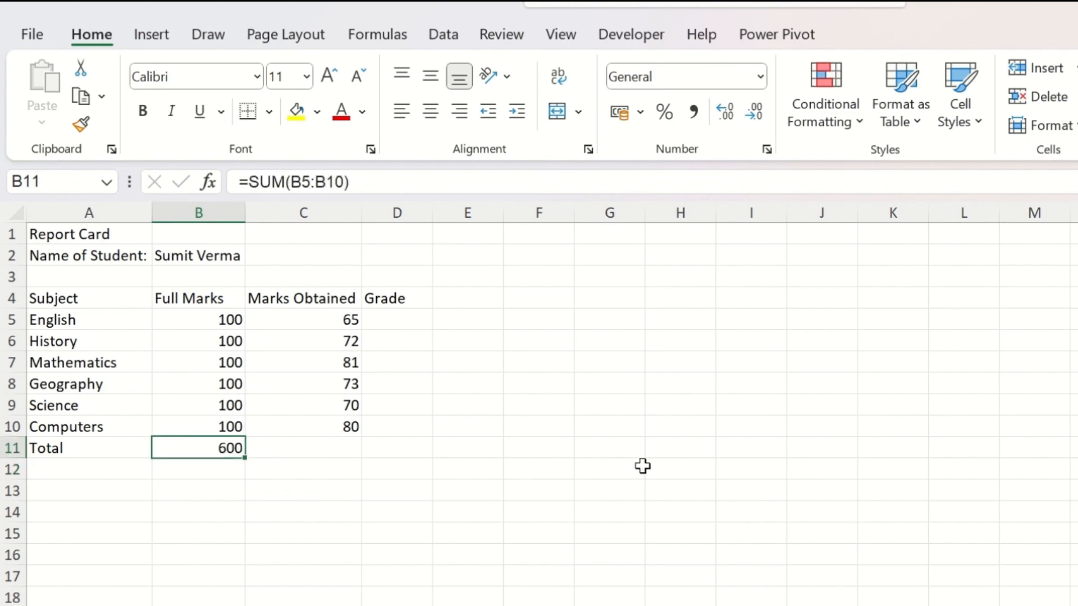
{"action": "key", "text": "Delete"}
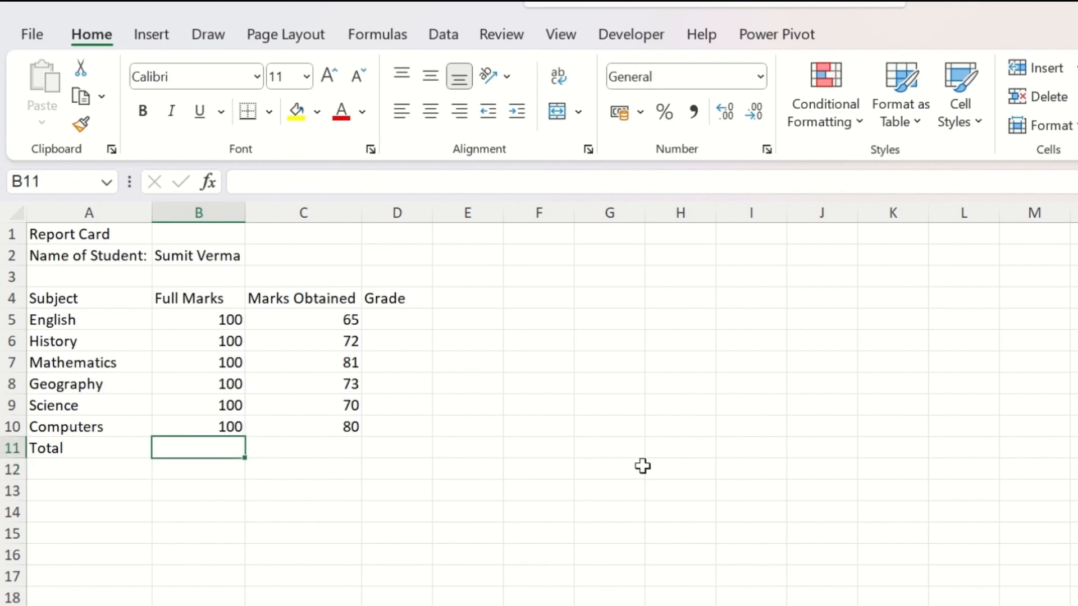
{"action": "key", "text": "alt+equal"}
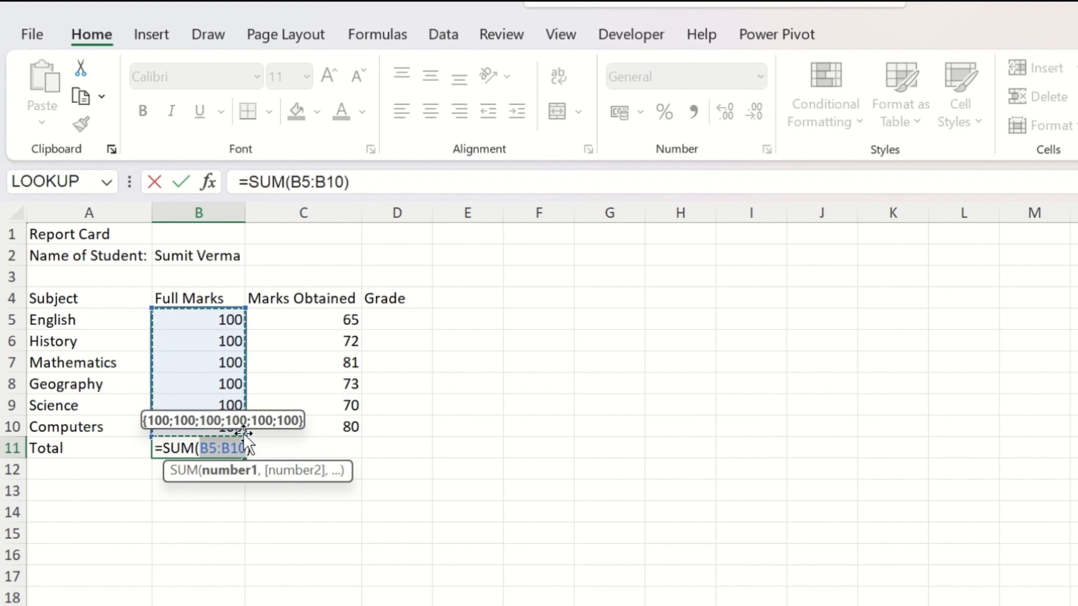
{"action": "key", "text": "Return"}
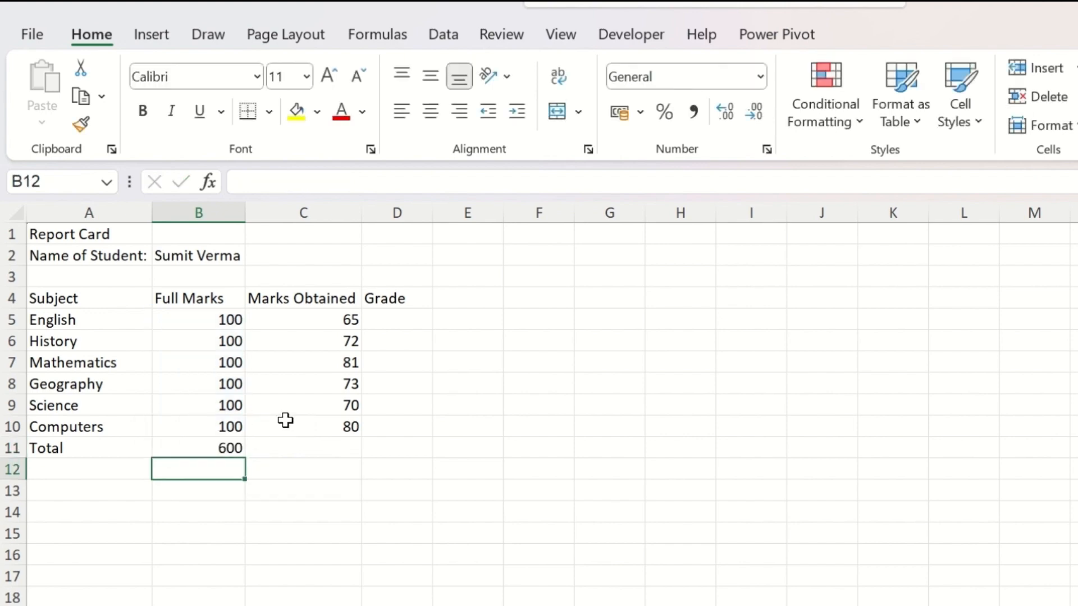
{"action": "key", "text": "Up"}
Step: Copy the full marks total formula from B11 to C11 to total the marks obtained
{"action": "left_click", "coordinate": [316, 453]}
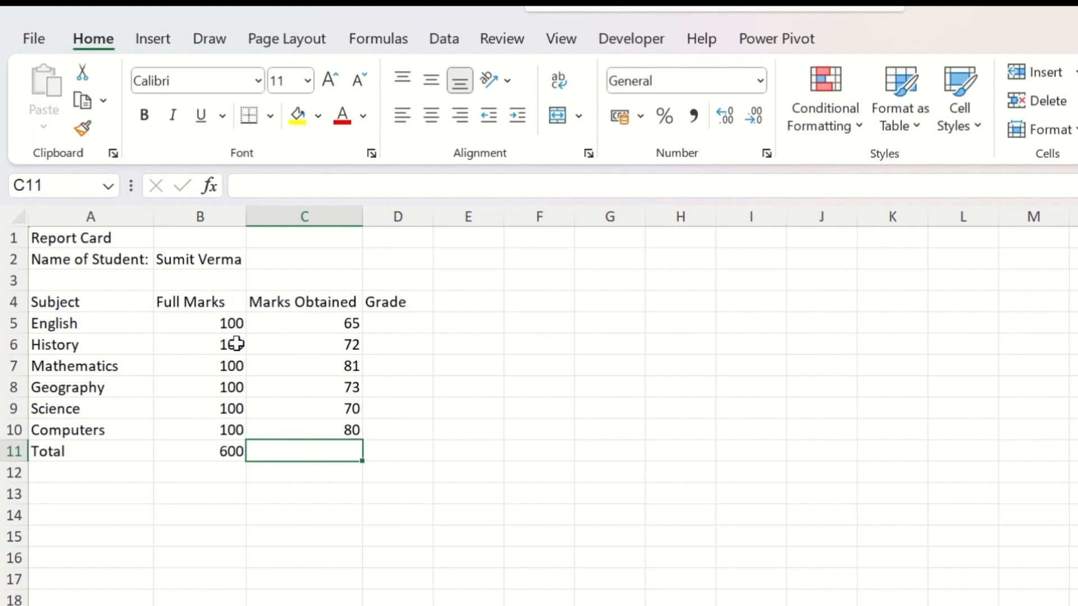
{"action": "left_click", "coordinate": [188, 450]}
{"action": "key", "text": "ctrl+c"}
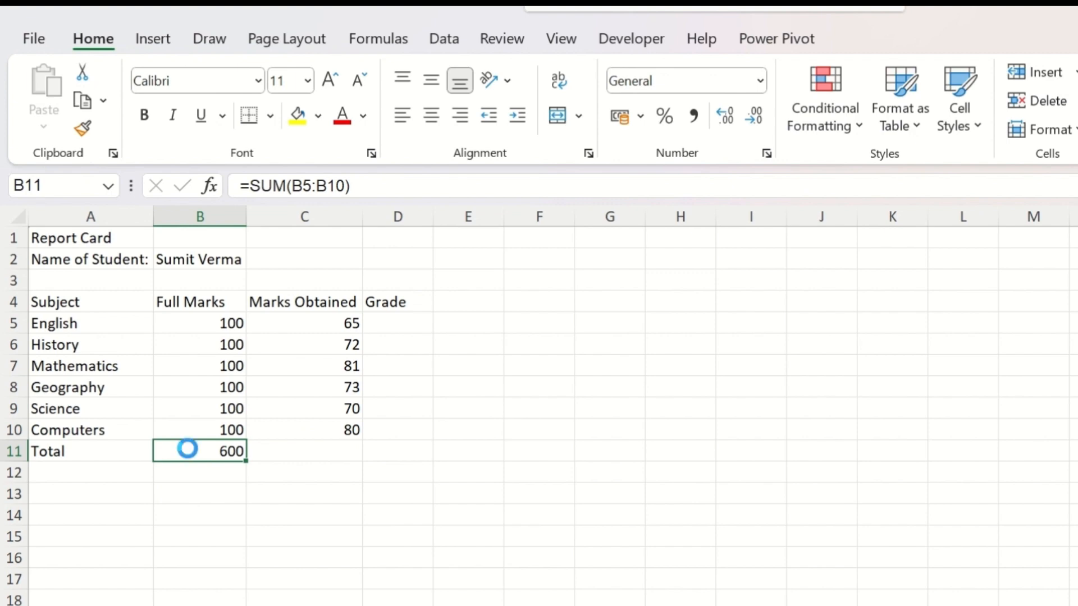
{"action": "left_click", "coordinate": [300, 446]}
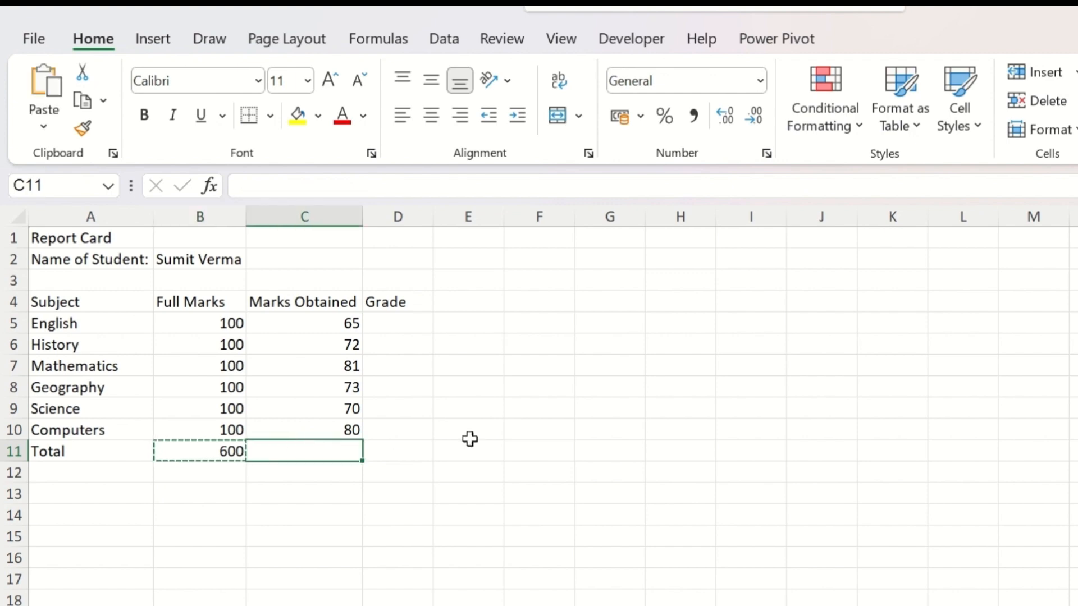
{"action": "key", "text": "ctrl+v"}
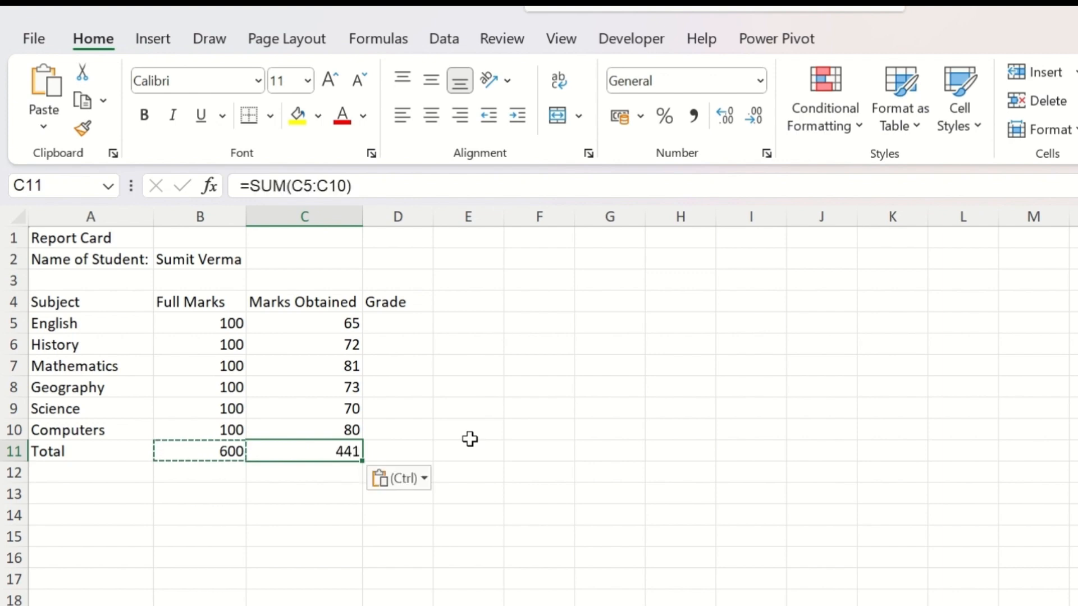
Step: Examine the cell ranges referenced by the SUM formulas in C11 and B11
{"action": "double_click", "coordinate": [331, 451]}
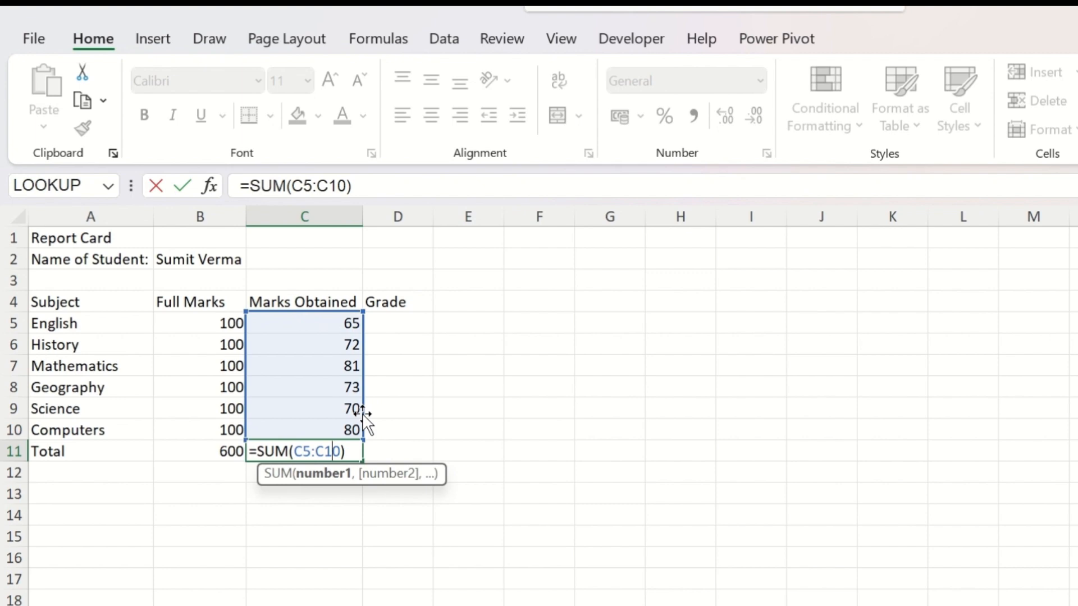
{"action": "key", "text": "Escape"}
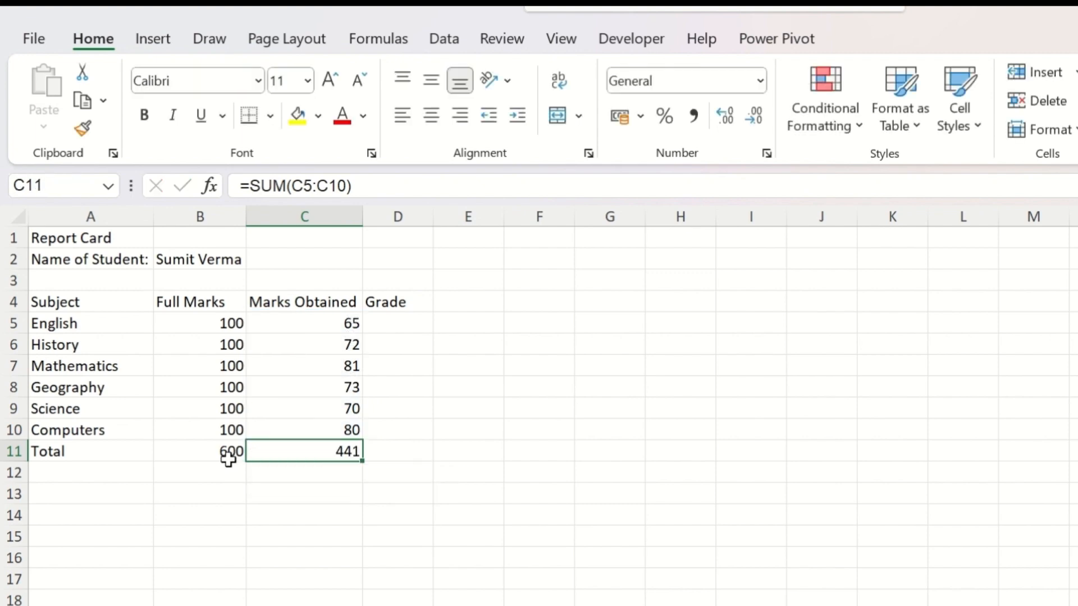
{"action": "left_click", "coordinate": [228, 455]}
{"action": "double_click", "coordinate": [230, 451]}
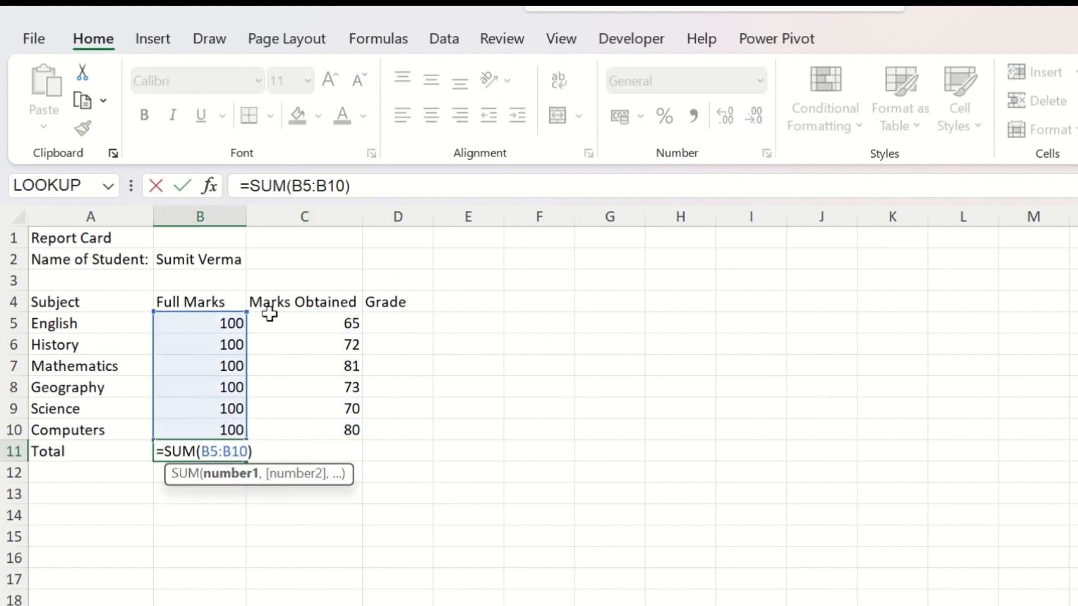
{"action": "key", "text": "Tab"}
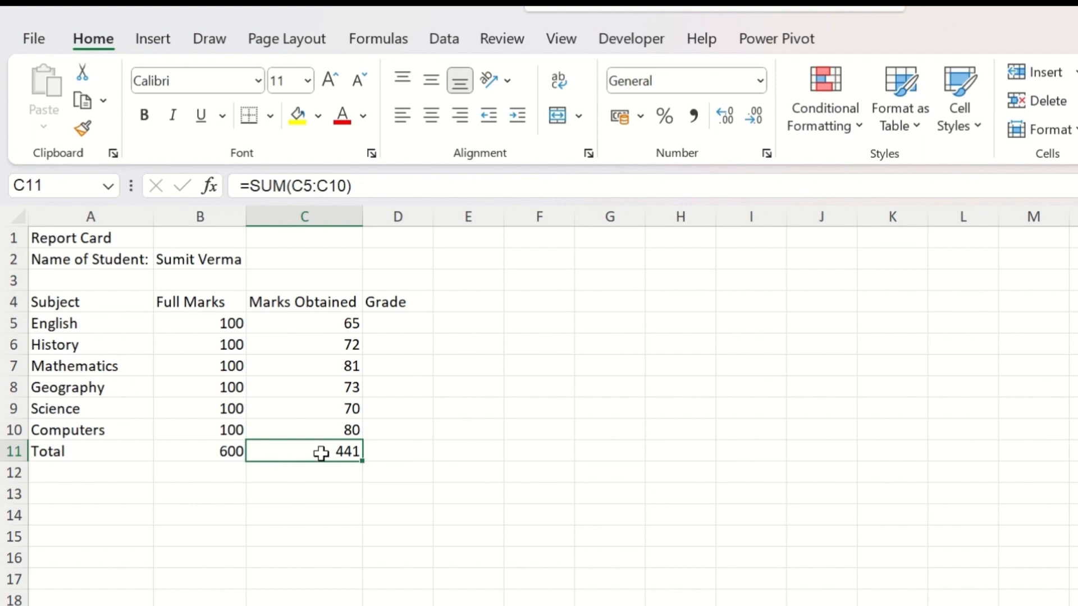
Step: Enter the label Percentage in cell A13, below the Total row
{"action": "left_click", "coordinate": [123, 491]}
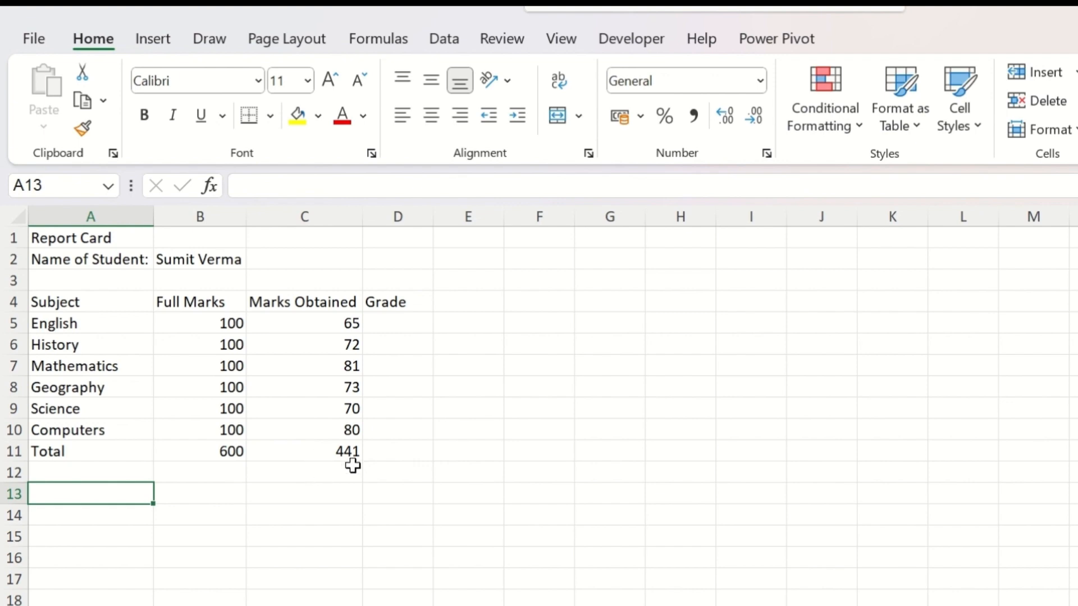
{"action": "type", "text": "Percent"}
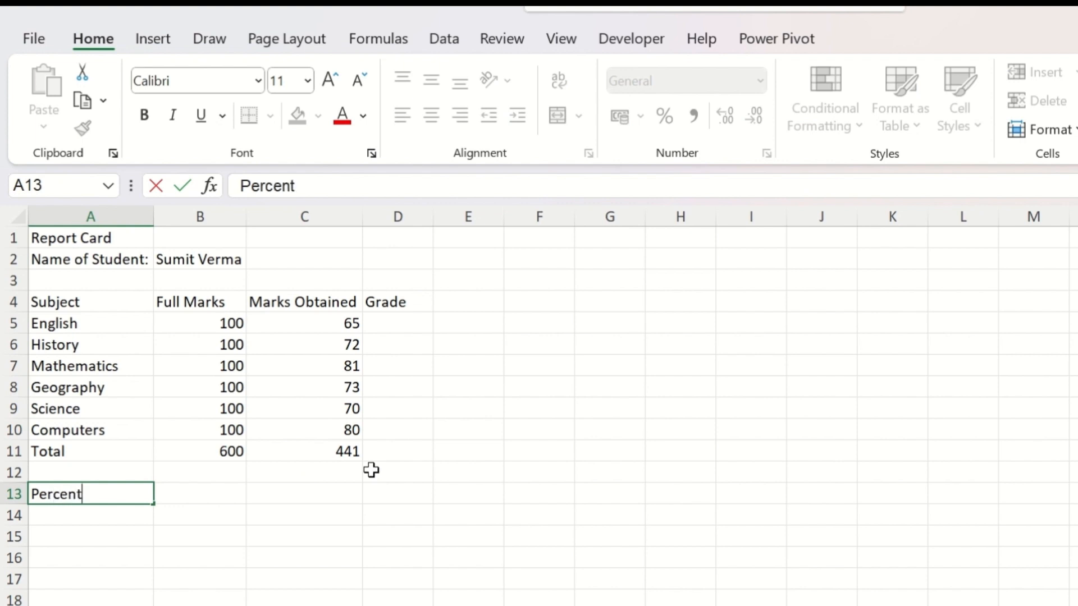
{"action": "type", "text": "age"}
{"action": "key", "text": "Tab"}
{"action": "key", "text": "Tab"}
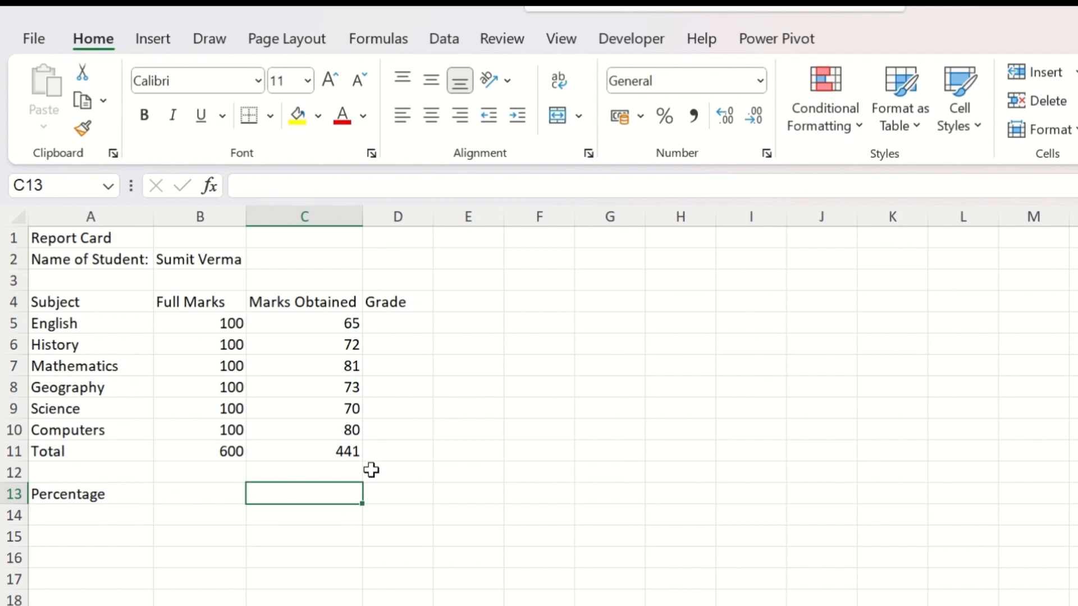
Step: Enter the formula =C11/B11 in cell C13 to divide the total marks obtained by the full marks
{"action": "type", "text": "="}
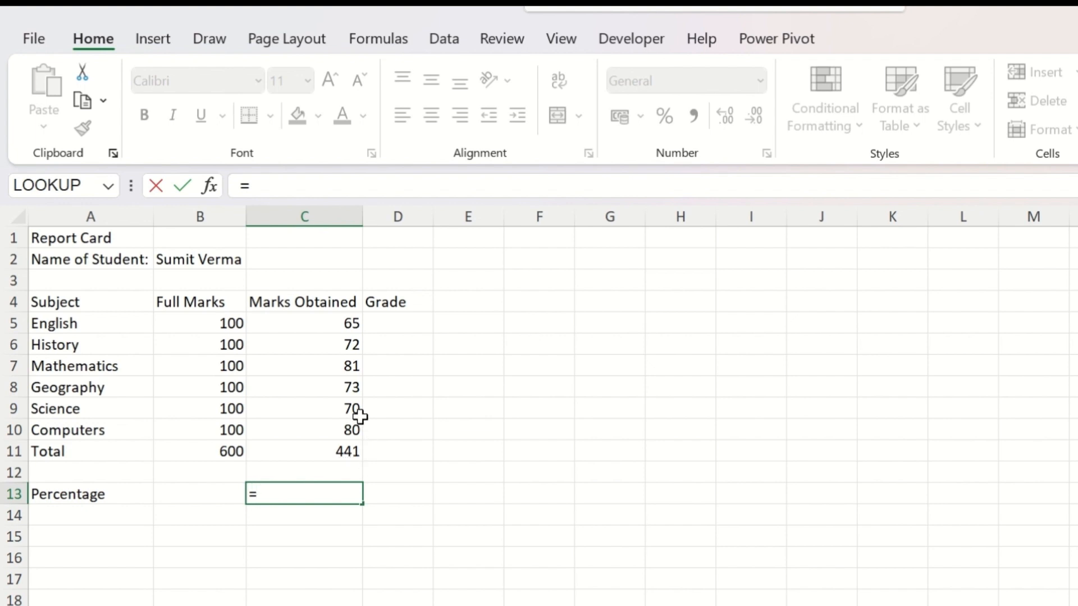
{"action": "left_click", "coordinate": [352, 451]}
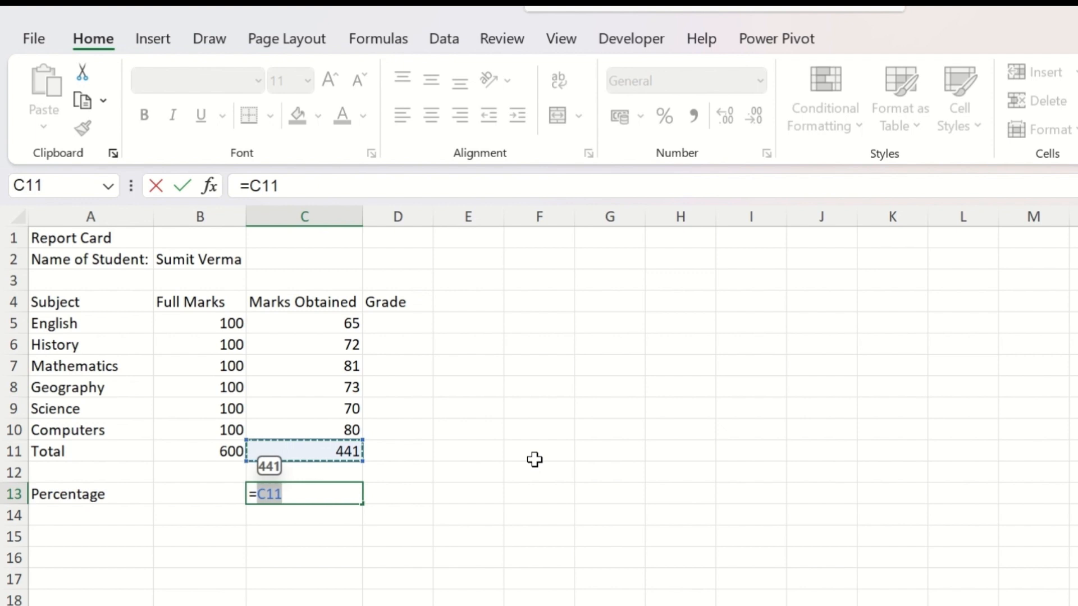
{"action": "type", "text": "/"}
{"action": "left_click", "coordinate": [214, 450]}
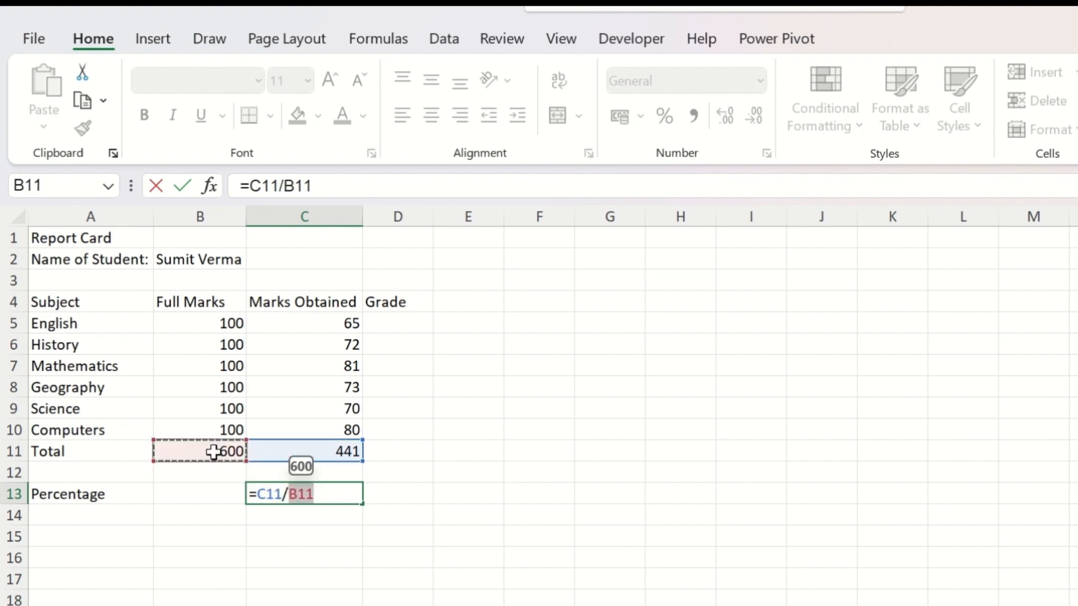
{"action": "key", "text": "Return"}
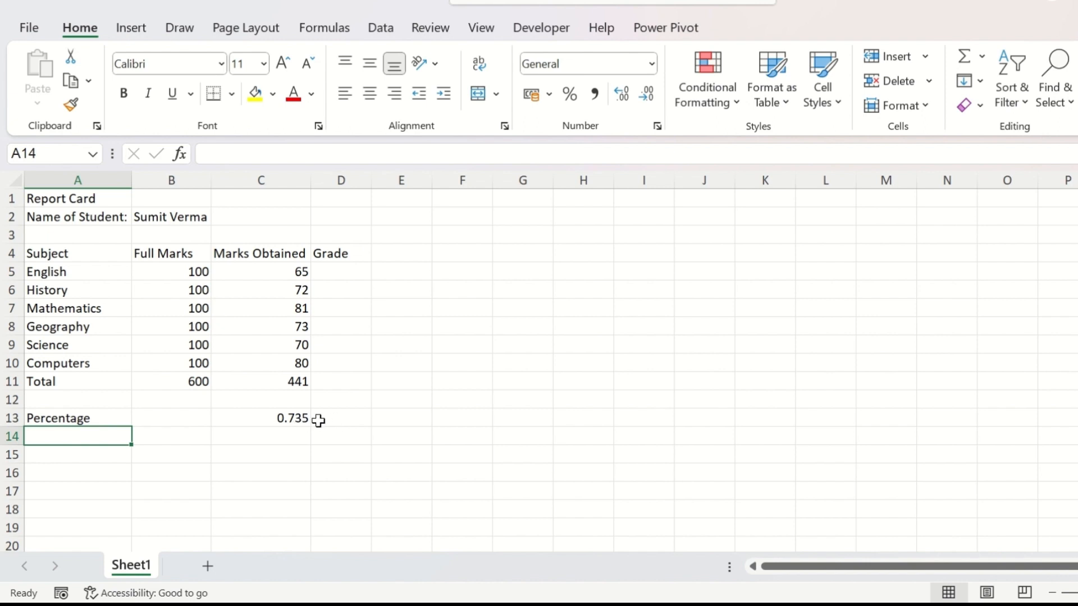
Step: Open the number format settings for the percentage result in cell C13
{"action": "left_click", "coordinate": [296, 419]}
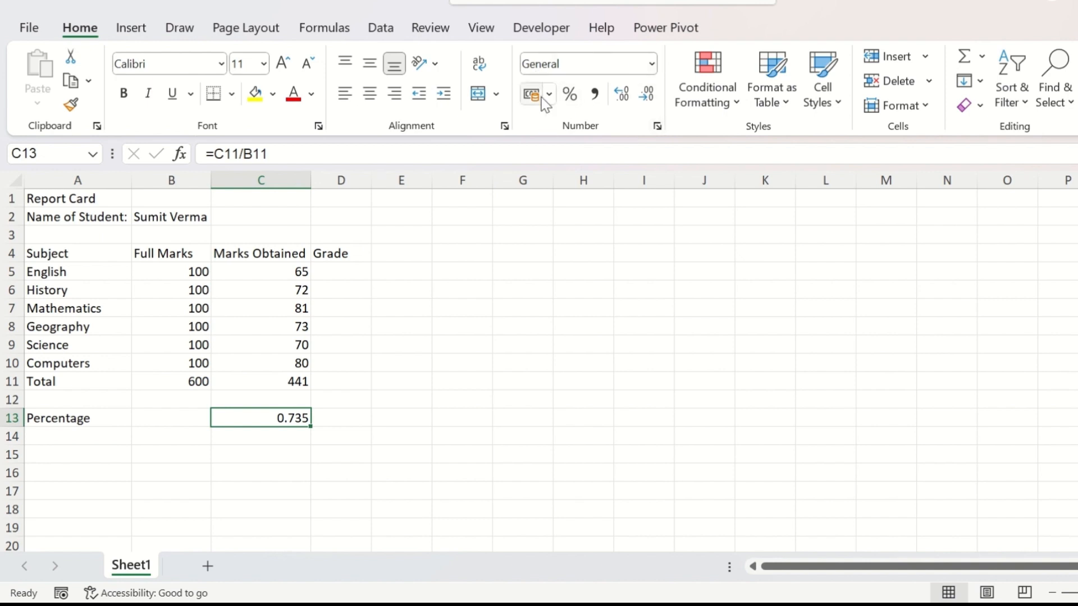
{"action": "left_click", "coordinate": [657, 127]}
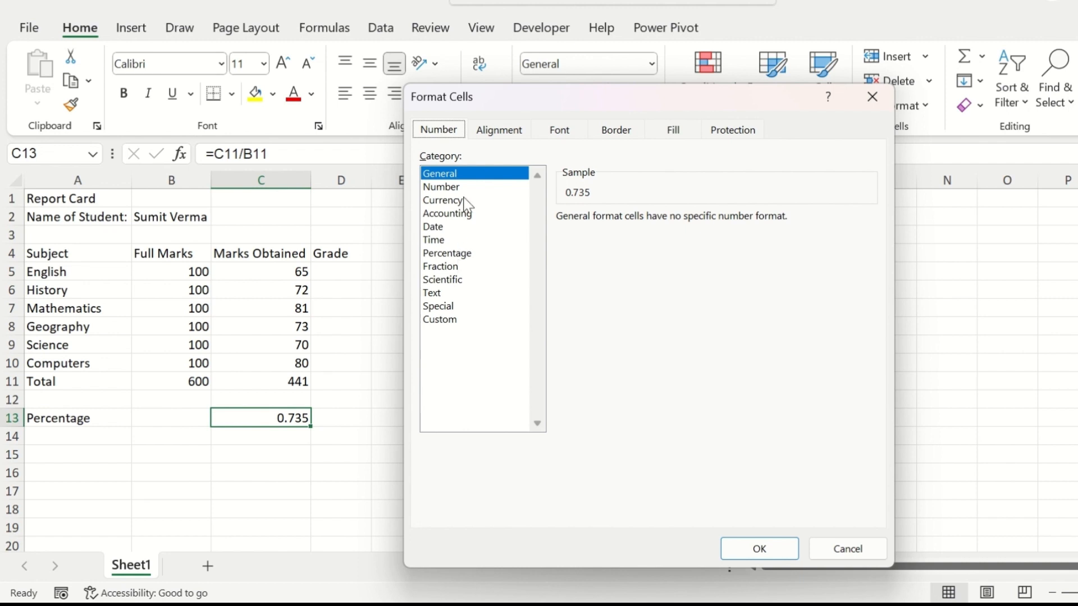
Step: Try the Number format with 5 decimal places for cell C13
{"action": "left_click", "coordinate": [458, 177]}
{"action": "left_click", "coordinate": [444, 190]}
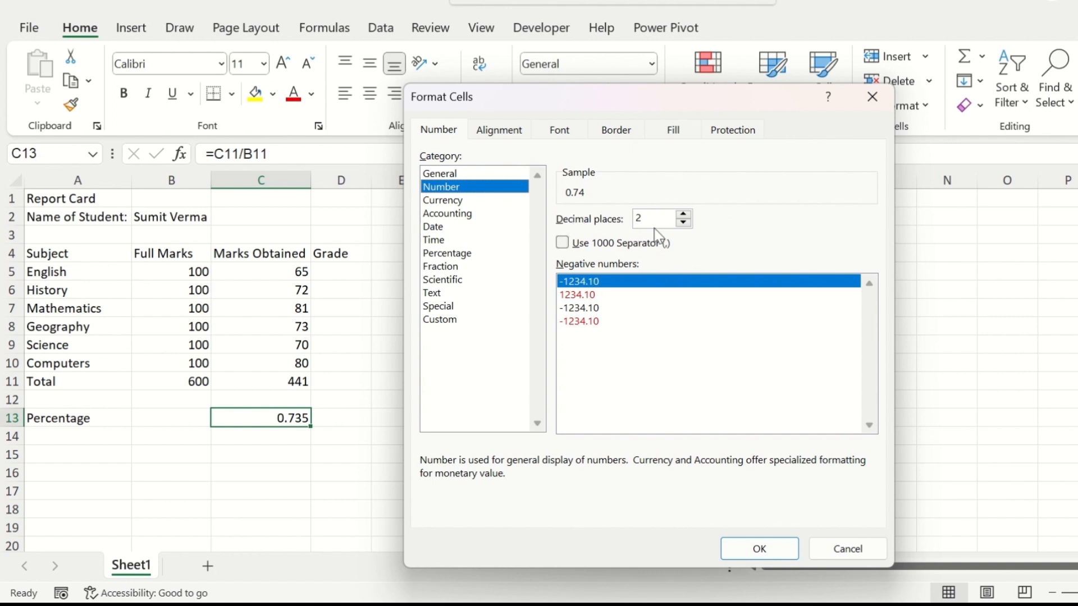
{"action": "left_click", "coordinate": [683, 225]}
{"action": "left_click", "coordinate": [683, 214]}
{"action": "left_click", "coordinate": [684, 214]}
{"action": "left_click", "coordinate": [683, 214]}
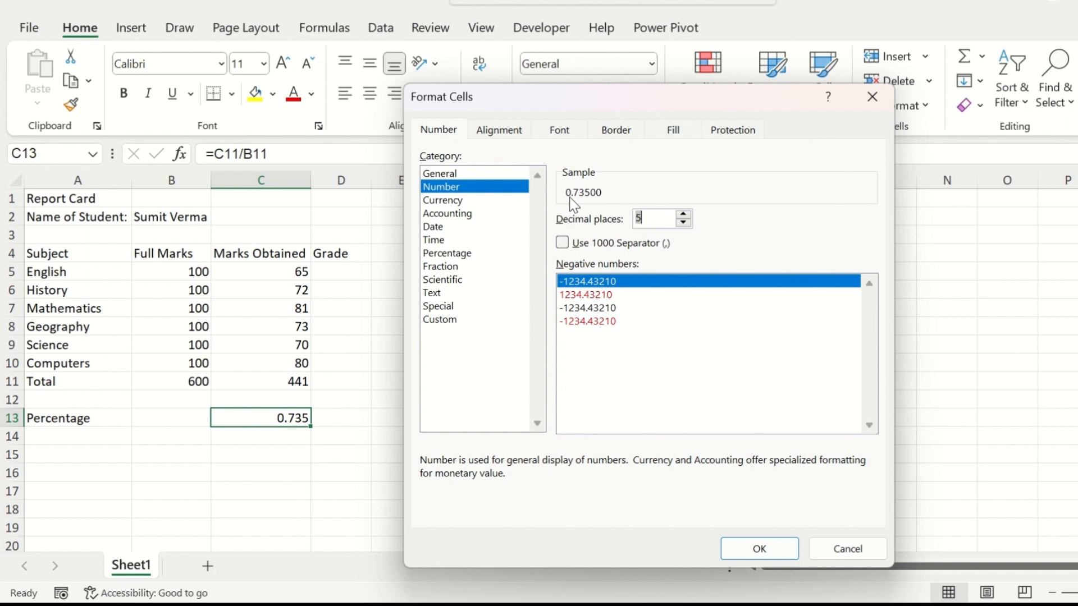
Step: Try the 1000 separator and the red negative number style without a minus sign for cell C13
{"action": "left_click", "coordinate": [606, 249]}
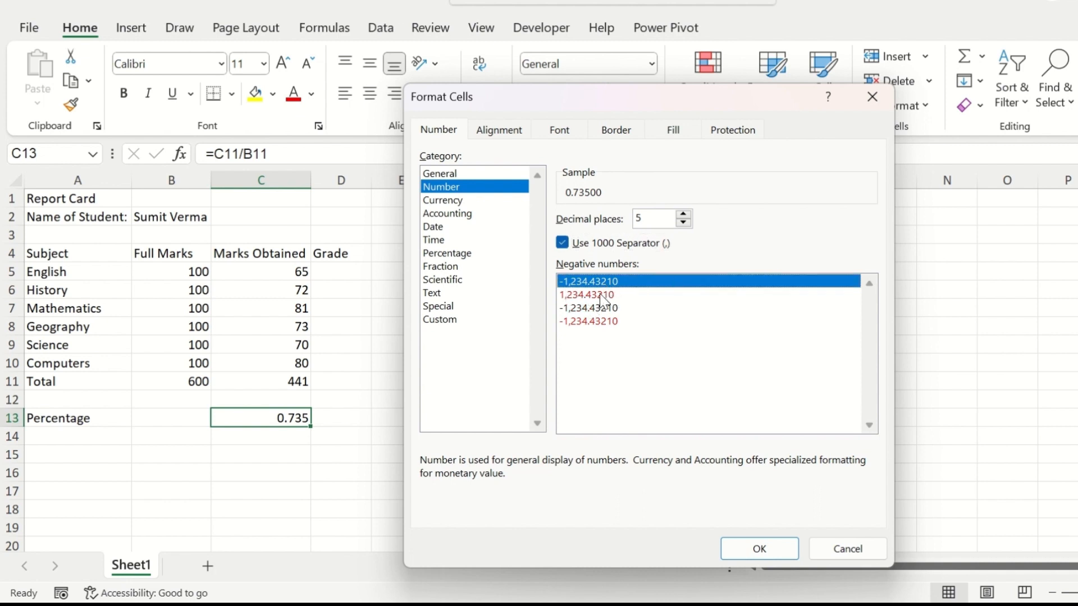
{"action": "left_click", "coordinate": [597, 322]}
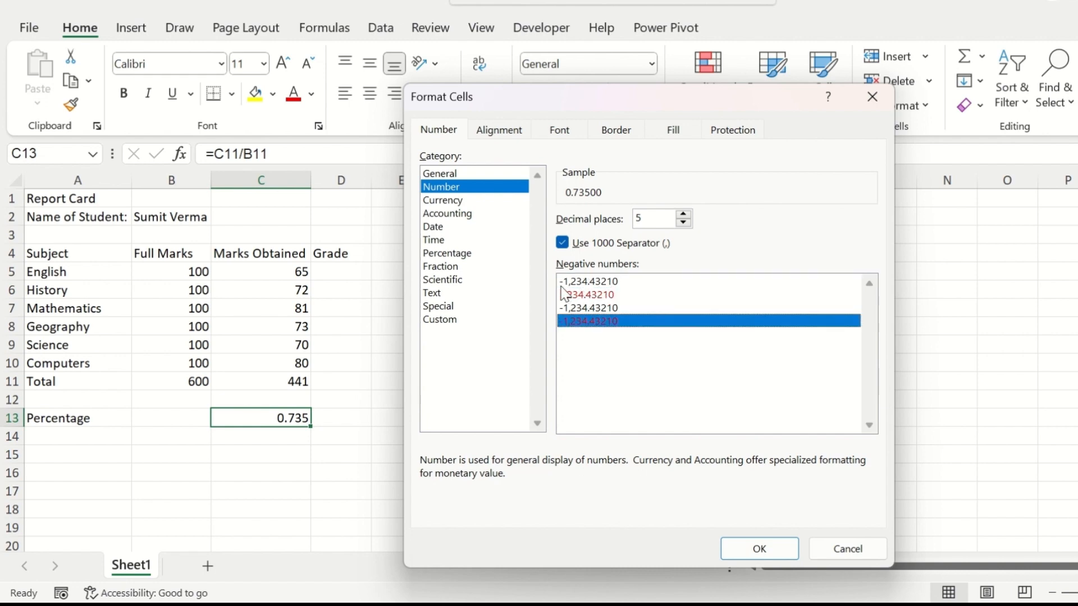
{"action": "left_click", "coordinate": [611, 296]}
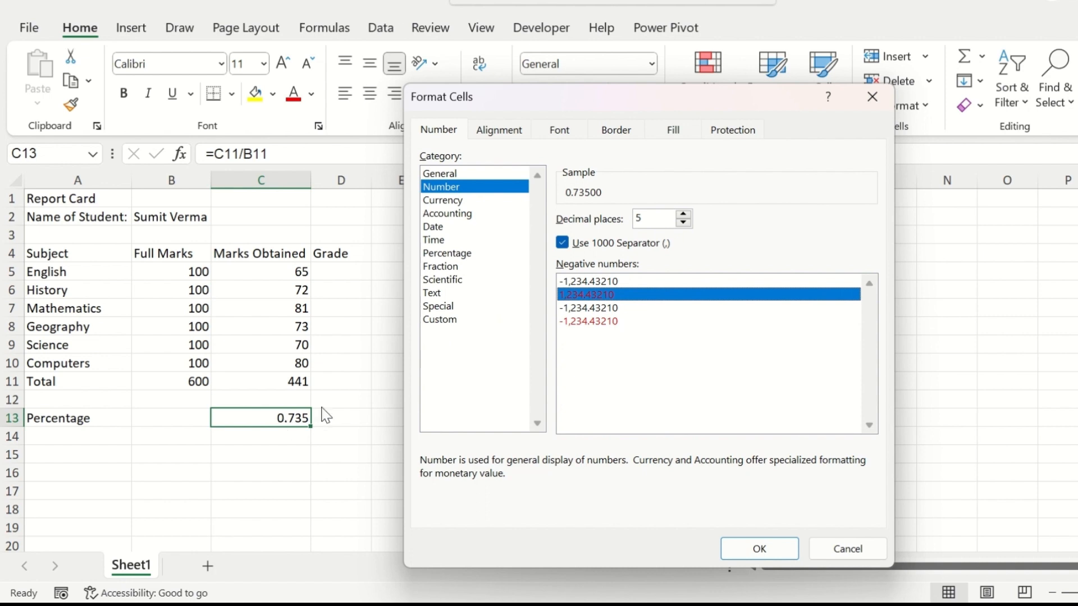
Step: Format cell C13 as Percentage with 1 decimal place
{"action": "left_click", "coordinate": [474, 257]}
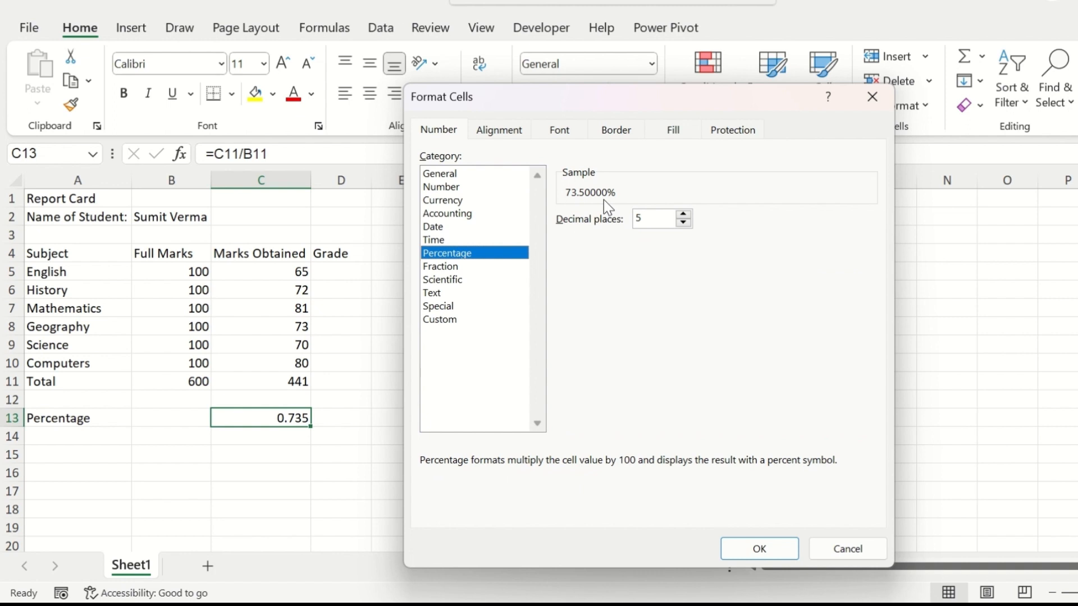
{"action": "left_click", "coordinate": [684, 223]}
{"action": "left_click", "coordinate": [684, 222]}
{"action": "left_click", "coordinate": [684, 222]}
{"action": "left_click", "coordinate": [685, 222]}
{"action": "left_click", "coordinate": [685, 218]}
{"action": "left_click", "coordinate": [684, 223]}
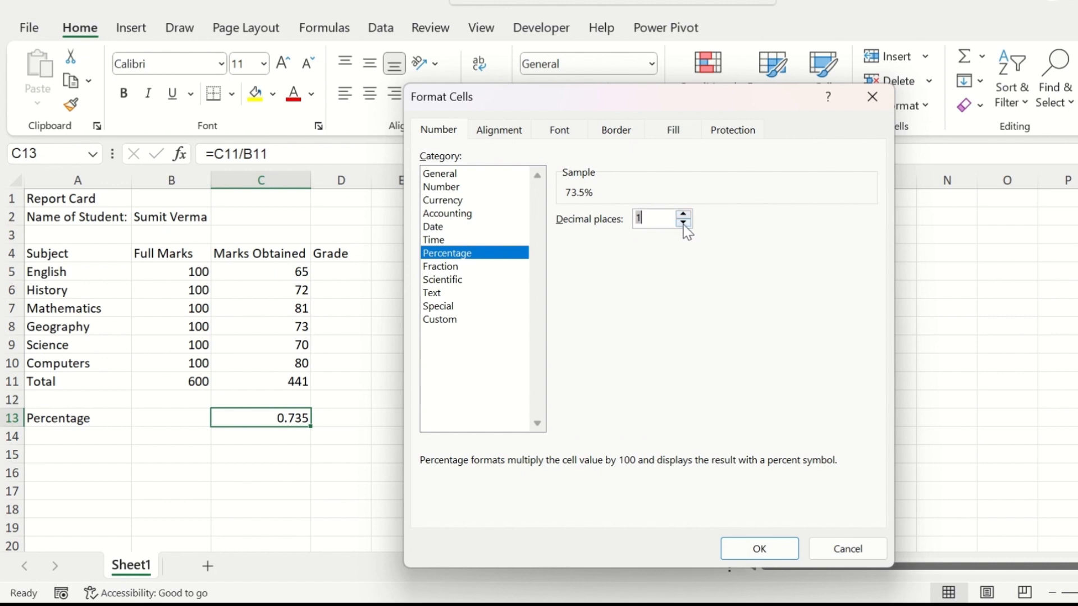
{"action": "left_click", "coordinate": [738, 553]}
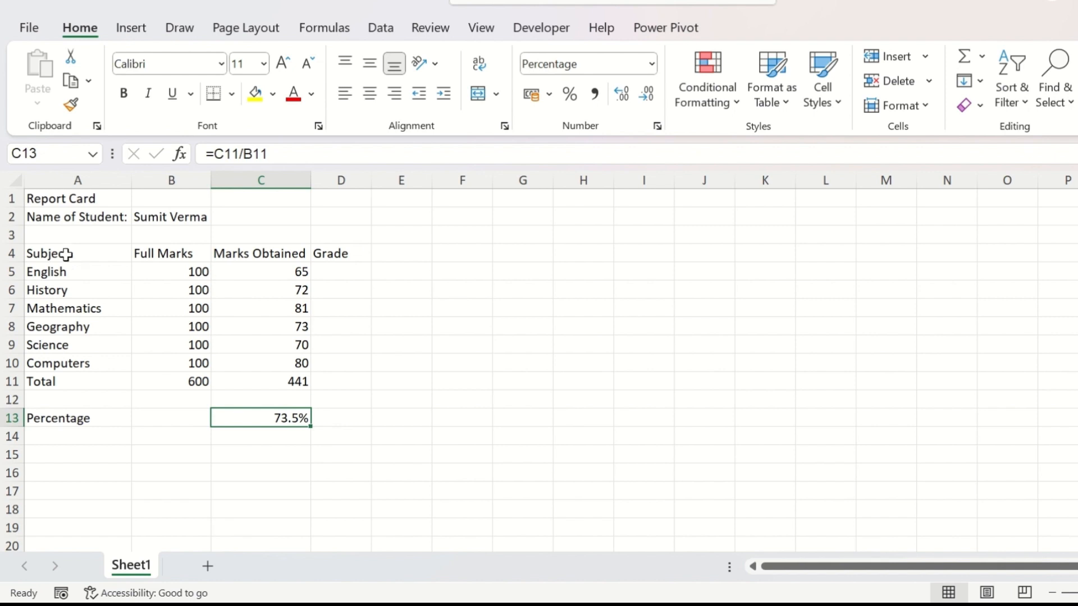
Step: Apply All Borders to the marks table in A4:D11
{"action": "left_click_drag", "start_coordinate": [67, 254], "coordinate": [318, 368]}
{"action": "left_click_drag", "start_coordinate": [111, 258], "coordinate": [314, 377]}
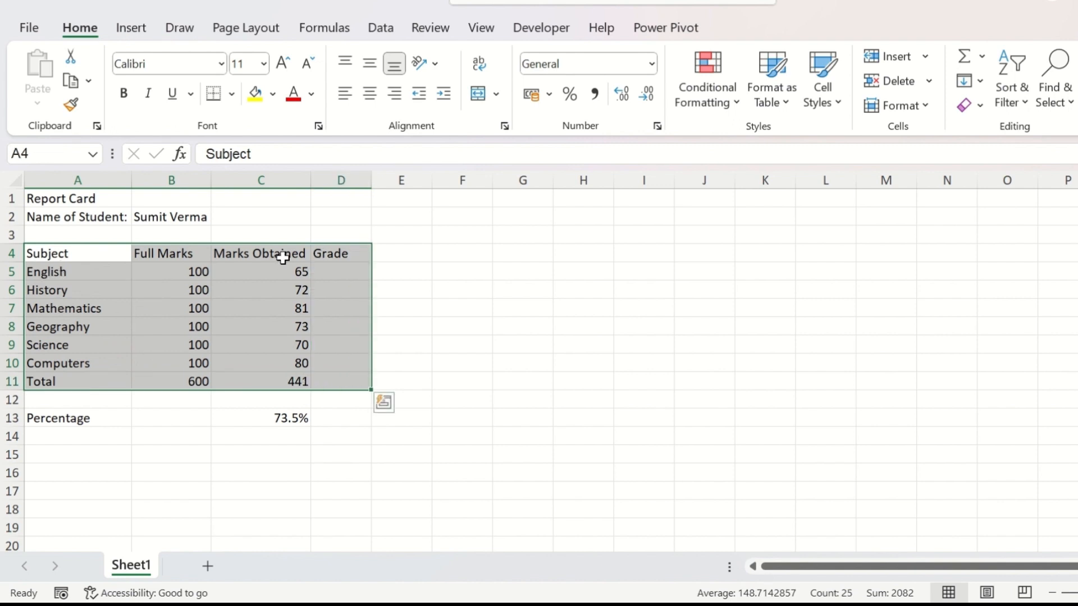
{"action": "left_click", "coordinate": [231, 94]}
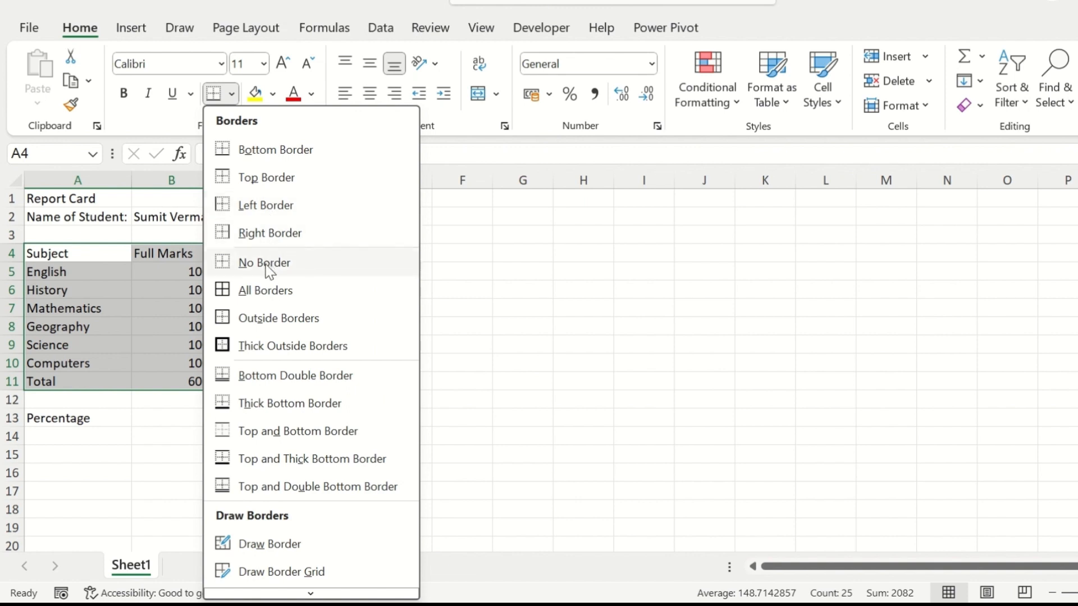
{"action": "left_click", "coordinate": [258, 294]}
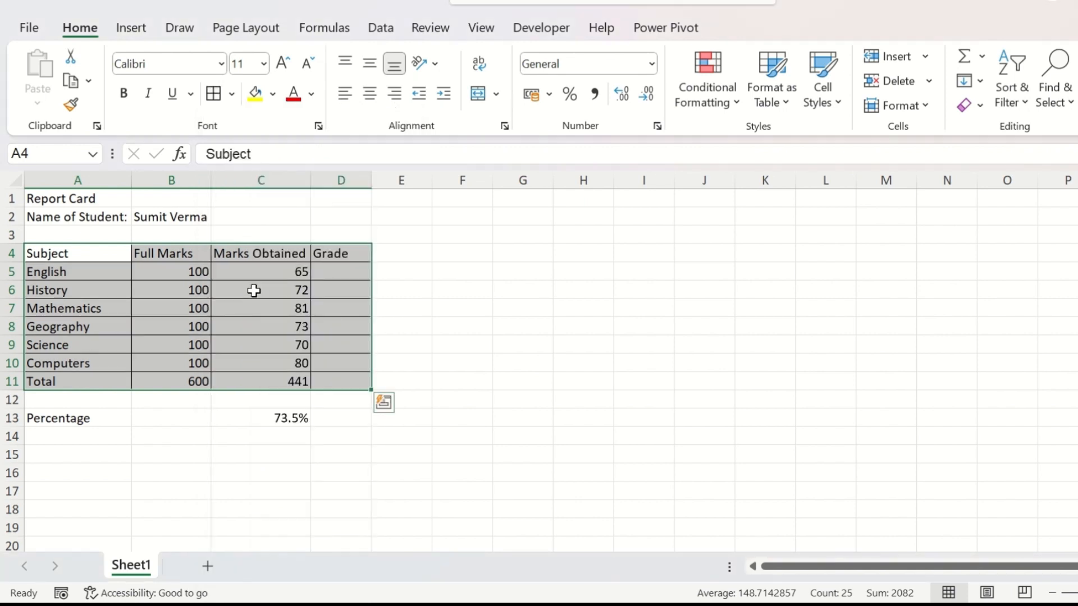
Step: Set the border line color to red for the marks table A4:D11 and apply it to the inside borders
{"action": "left_click", "coordinate": [233, 102]}
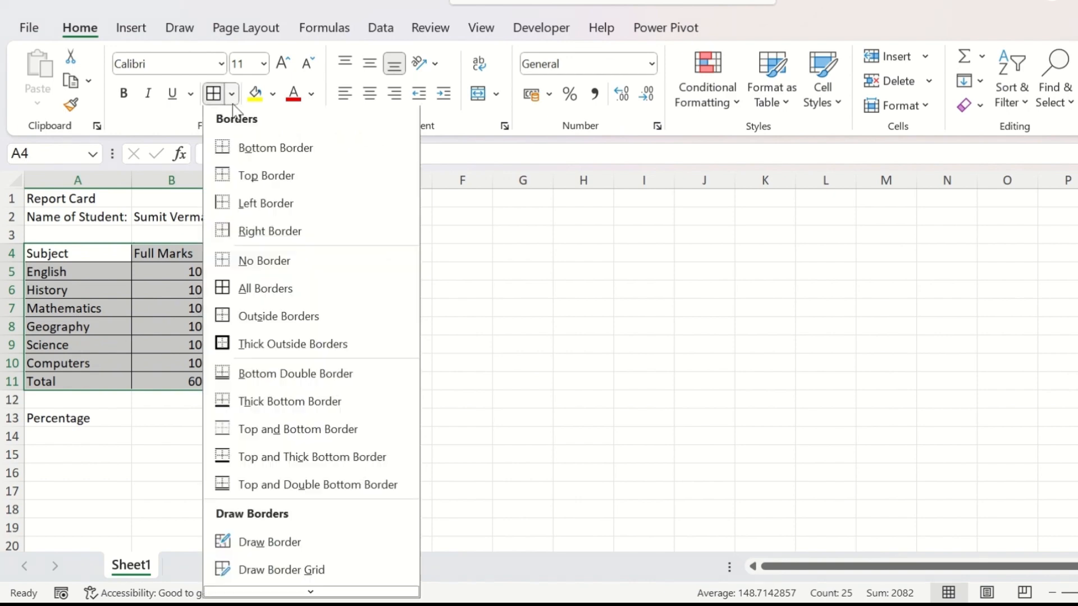
{"action": "scroll", "coordinate": [245, 559], "scroll_direction": "down", "scroll_amount": 1}
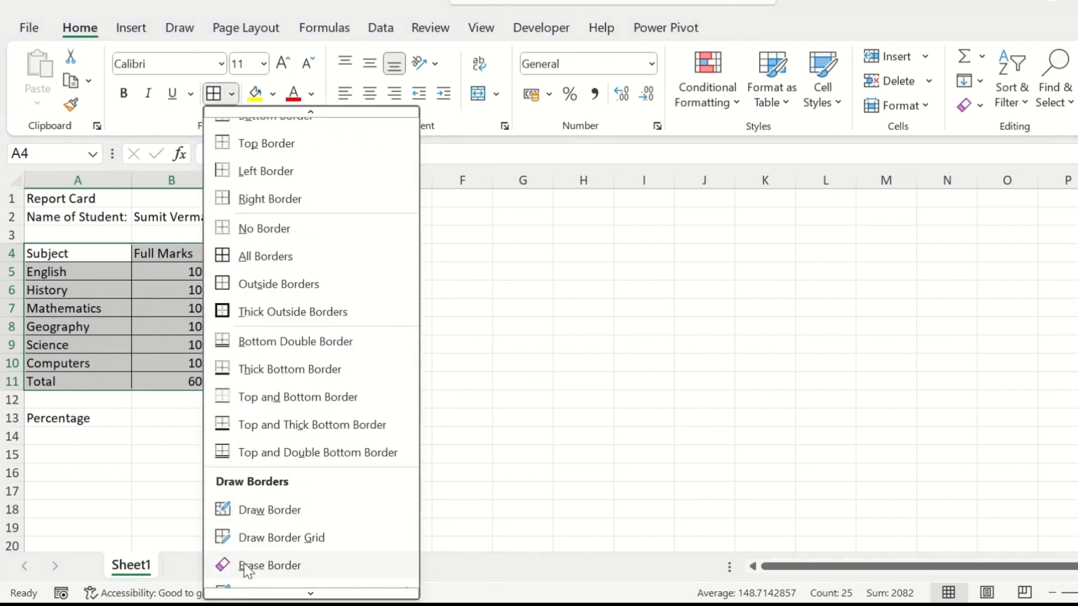
{"action": "scroll", "coordinate": [247, 570], "scroll_direction": "down", "scroll_amount": 2}
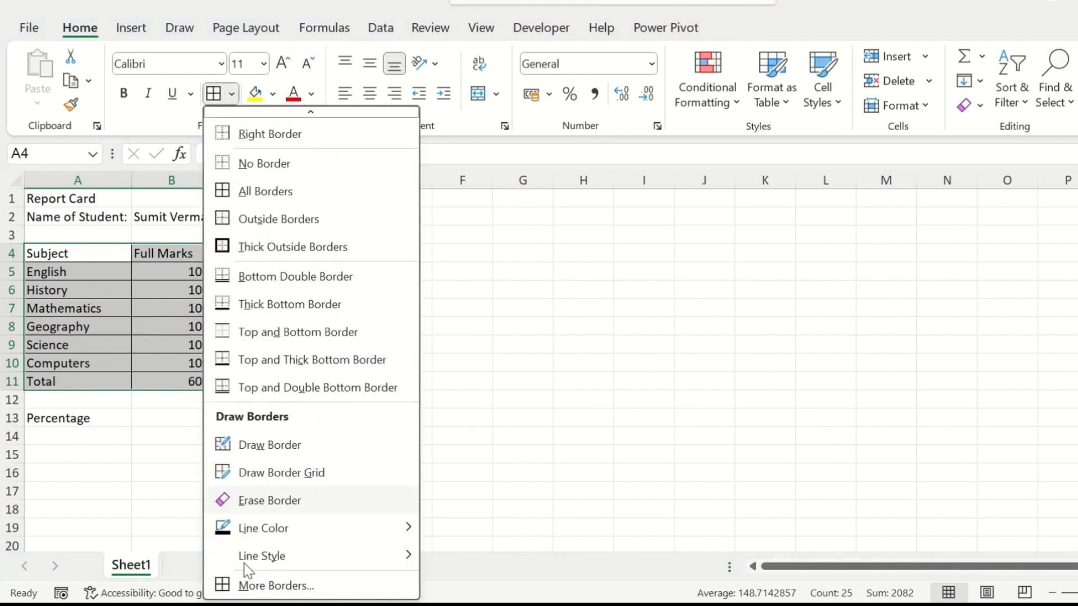
{"action": "left_click", "coordinate": [288, 587]}
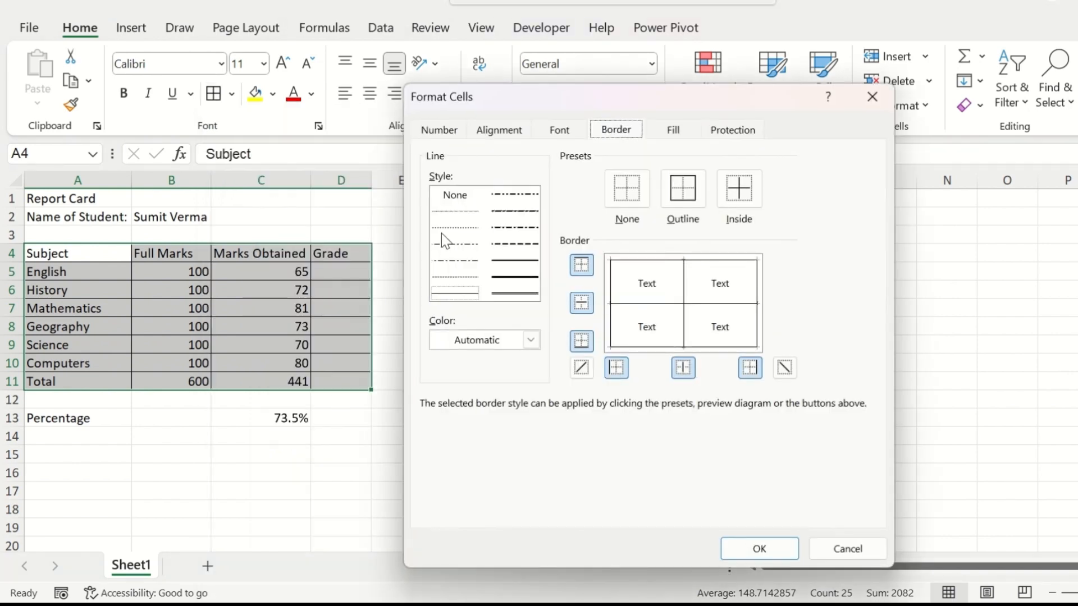
{"action": "left_click", "coordinate": [511, 345]}
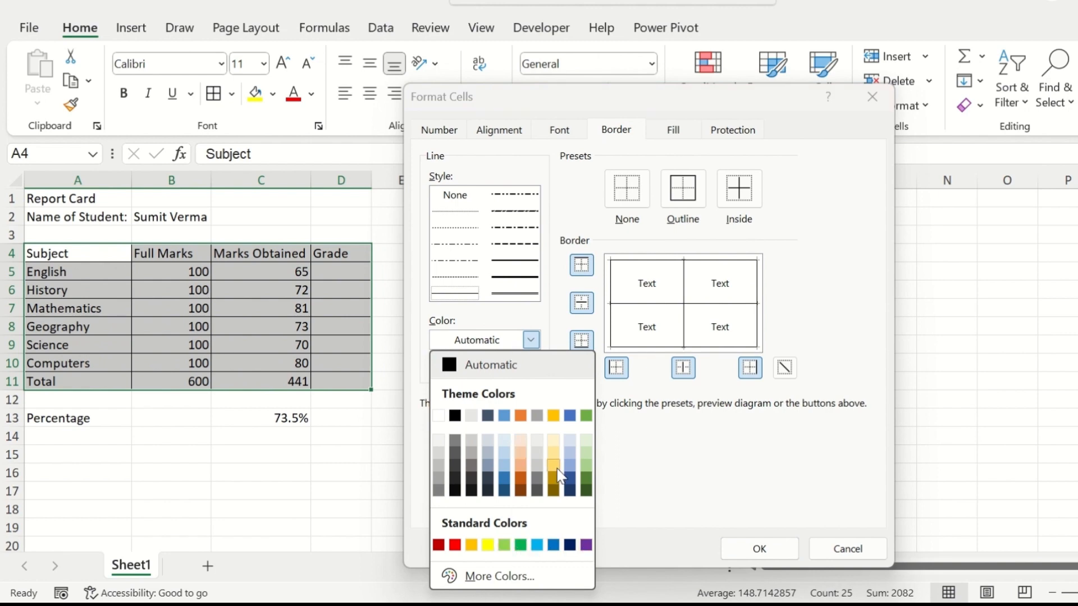
{"action": "left_click", "coordinate": [455, 545]}
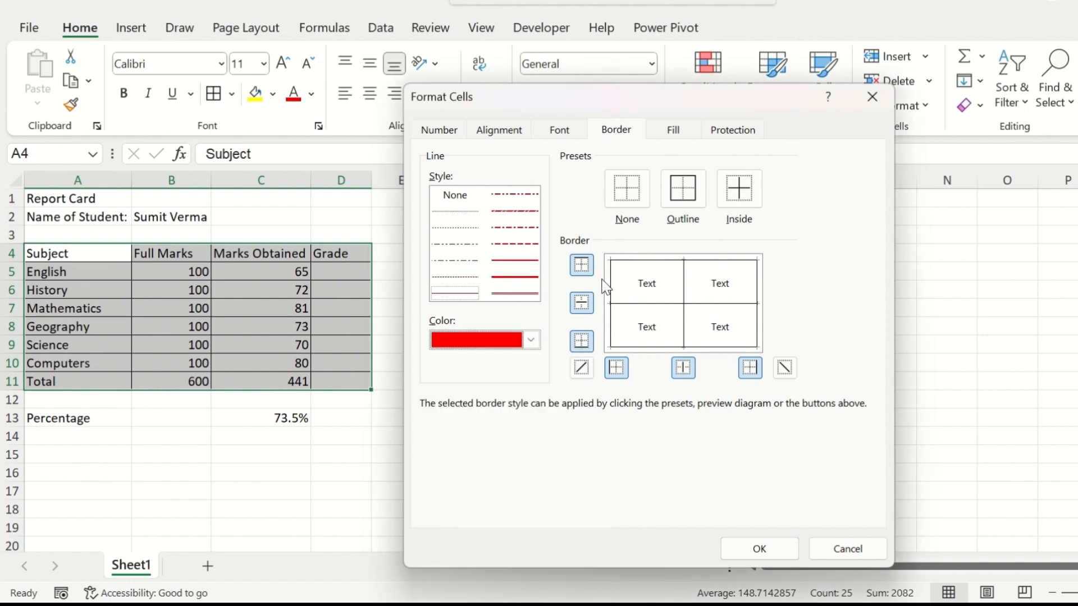
{"action": "left_click", "coordinate": [742, 196]}
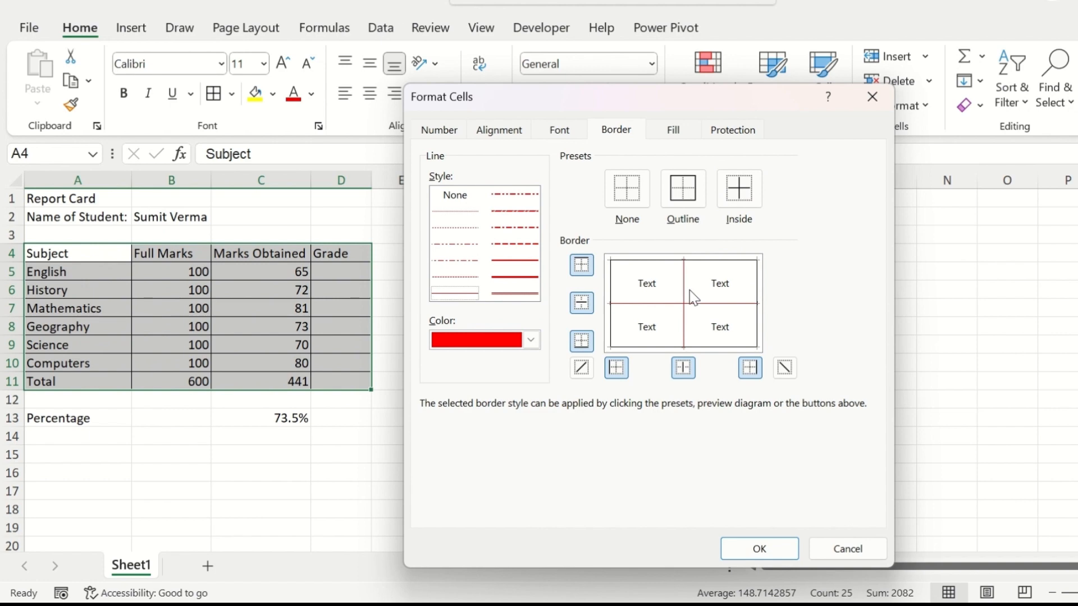
Step: Apply the red line to all four outer edges of the marks table and confirm the border settings
{"action": "left_click", "coordinate": [582, 265]}
{"action": "left_click", "coordinate": [584, 342]}
{"action": "left_click", "coordinate": [616, 368]}
{"action": "left_click", "coordinate": [752, 369]}
{"action": "left_click", "coordinate": [753, 549]}
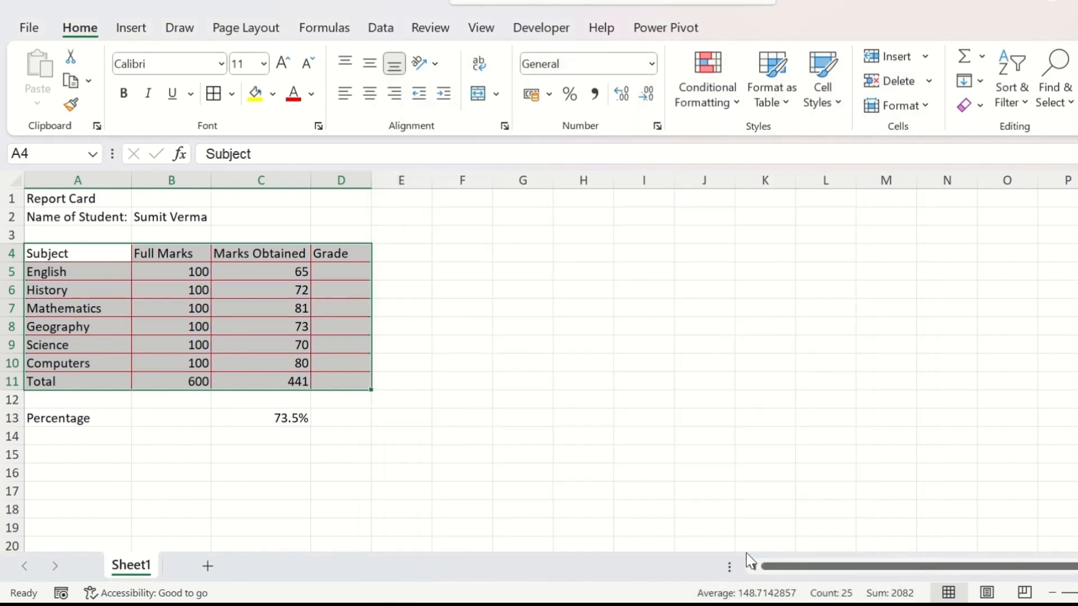
{"action": "left_click", "coordinate": [298, 257]}
{"action": "left_click", "coordinate": [487, 336]}
{"action": "left_click", "coordinate": [308, 361]}
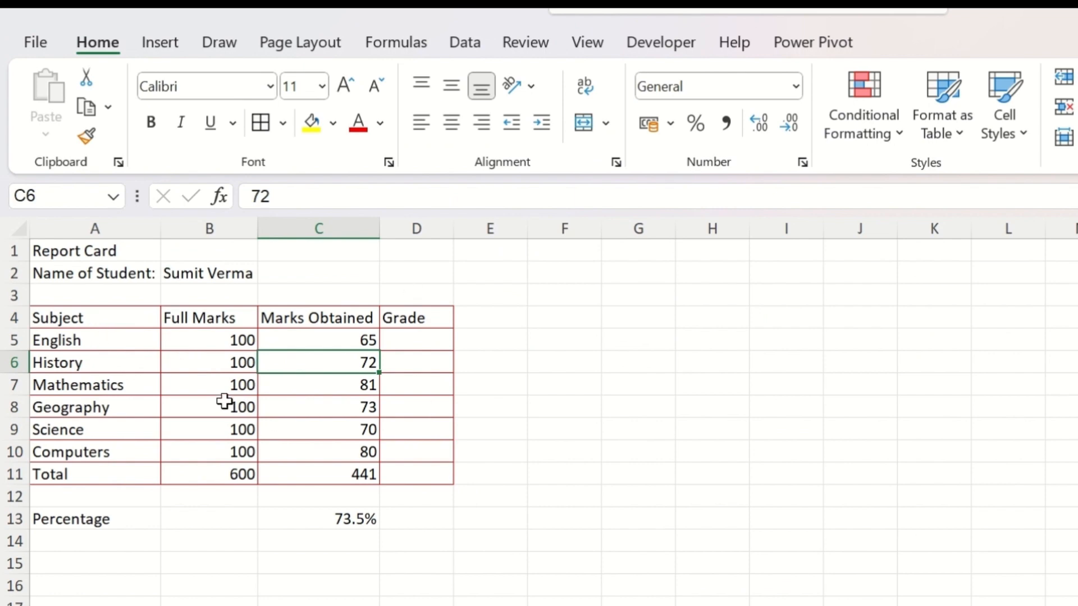
Step: Try a light gold fill on the header row A4:D4 and replace it with light green
{"action": "left_click_drag", "start_coordinate": [132, 318], "coordinate": [395, 312]}
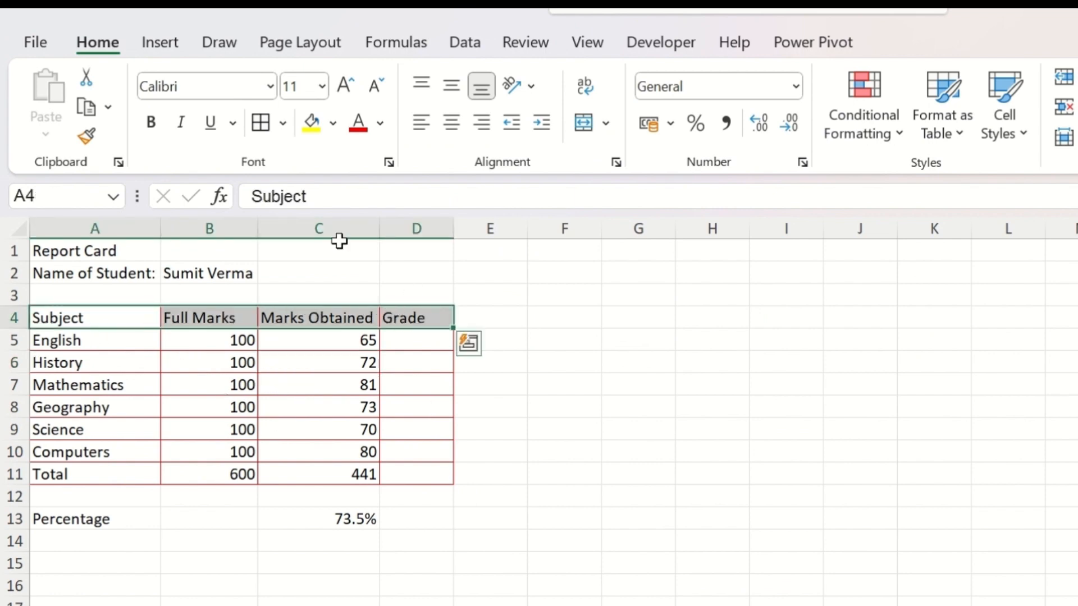
{"action": "left_click", "coordinate": [333, 123]}
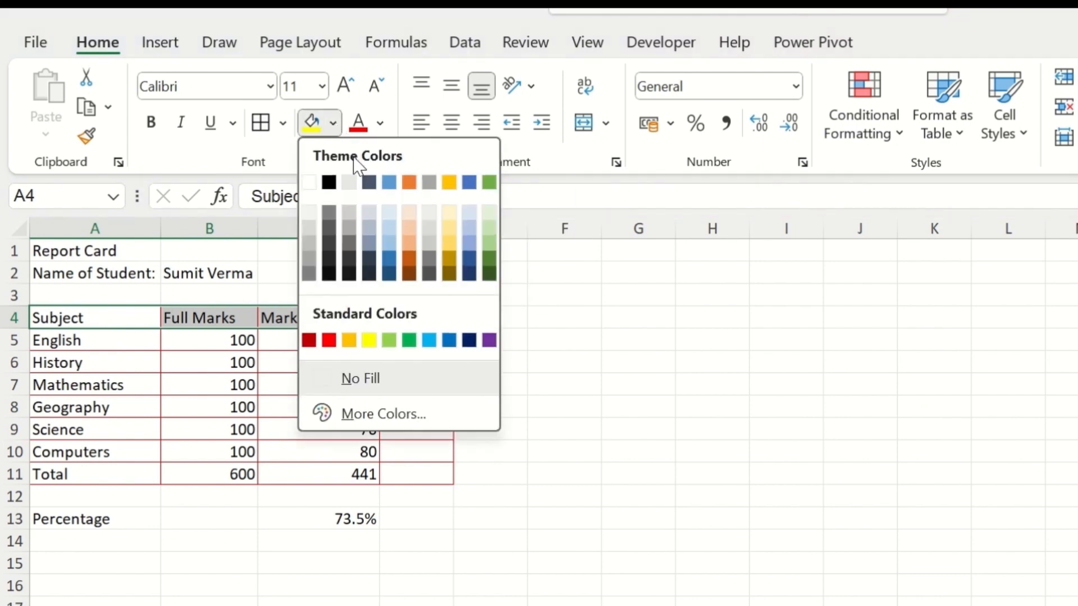
{"action": "left_click", "coordinate": [444, 224]}
{"action": "left_click", "coordinate": [334, 122]}
{"action": "left_click", "coordinate": [488, 222]}
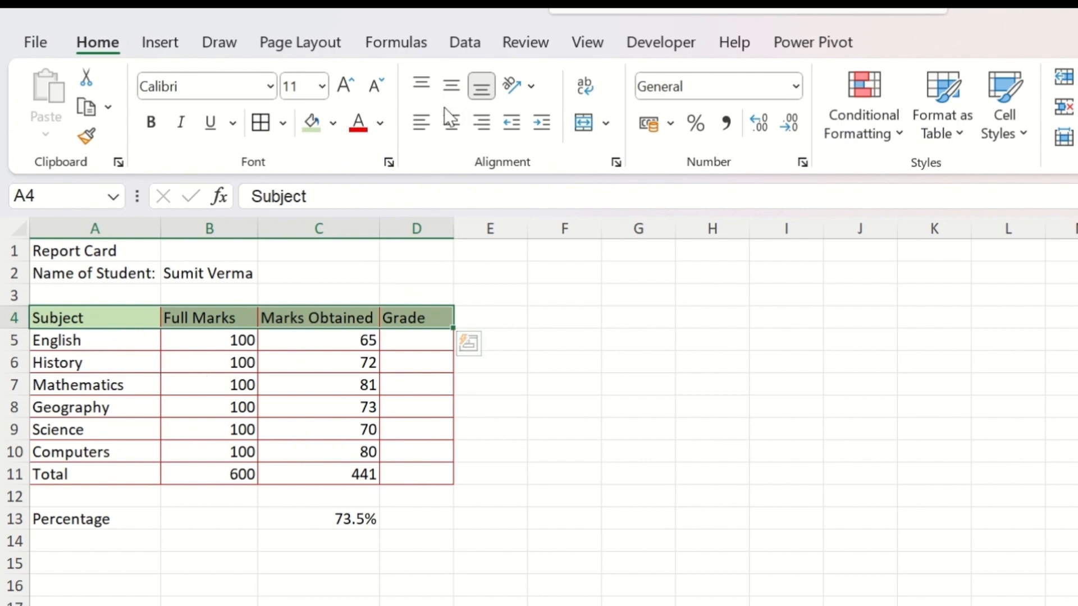
Step: Make row 4 about twice as tall and try middle, top and bottom vertical alignment on its headers
{"action": "left_click_drag", "start_coordinate": [17, 328], "coordinate": [17, 349]}
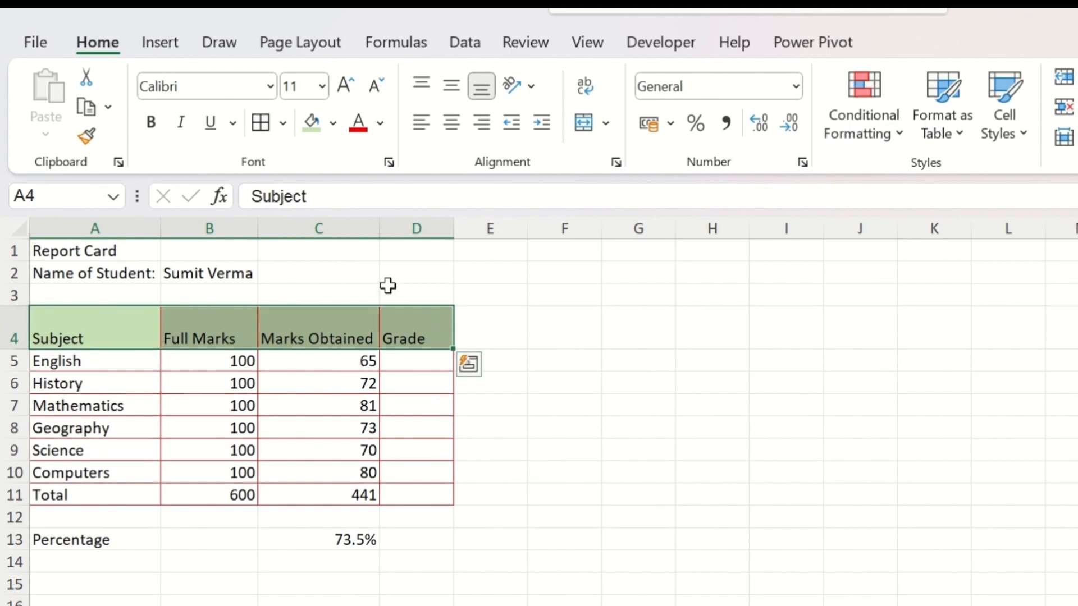
{"action": "left_click", "coordinate": [449, 89]}
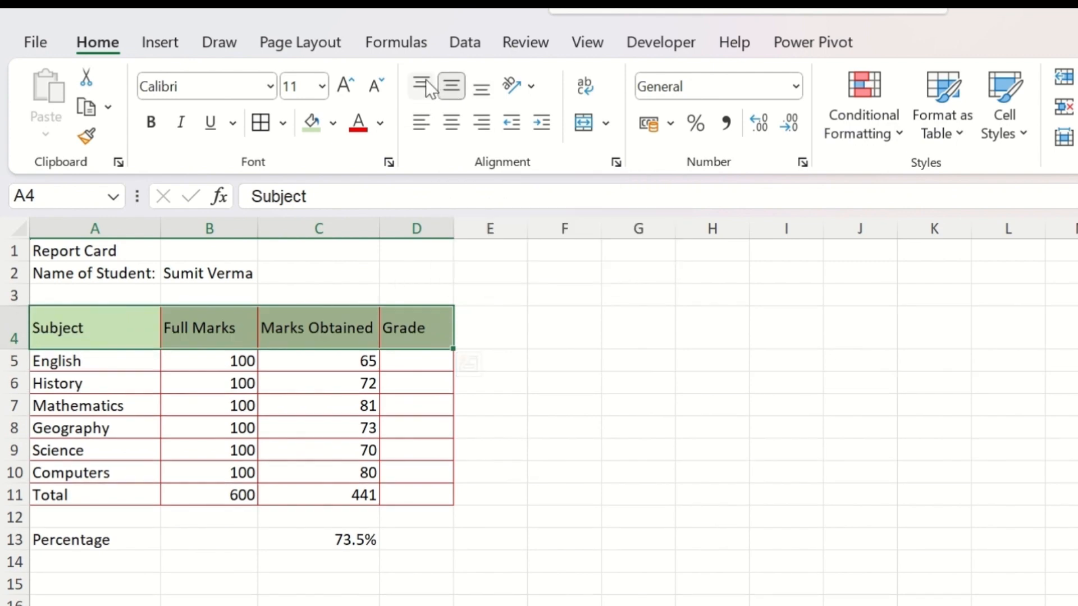
{"action": "left_click", "coordinate": [424, 86]}
{"action": "left_click", "coordinate": [481, 88]}
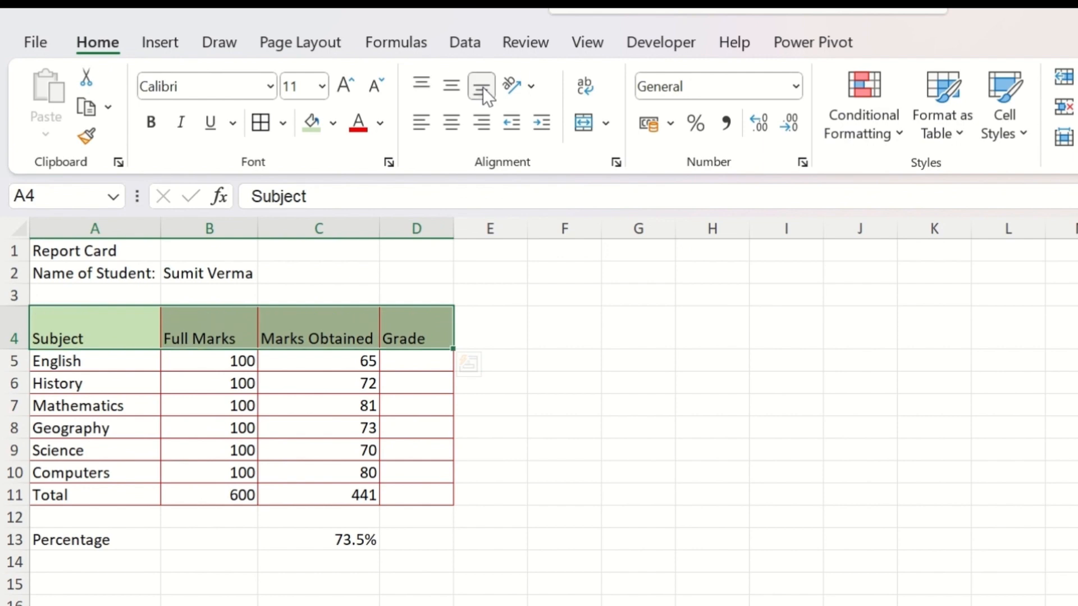
Step: Try left and right alignment on the headers in A4:D4, and finally center them horizontally and vertically
{"action": "left_click", "coordinate": [421, 124]}
{"action": "left_click", "coordinate": [449, 123]}
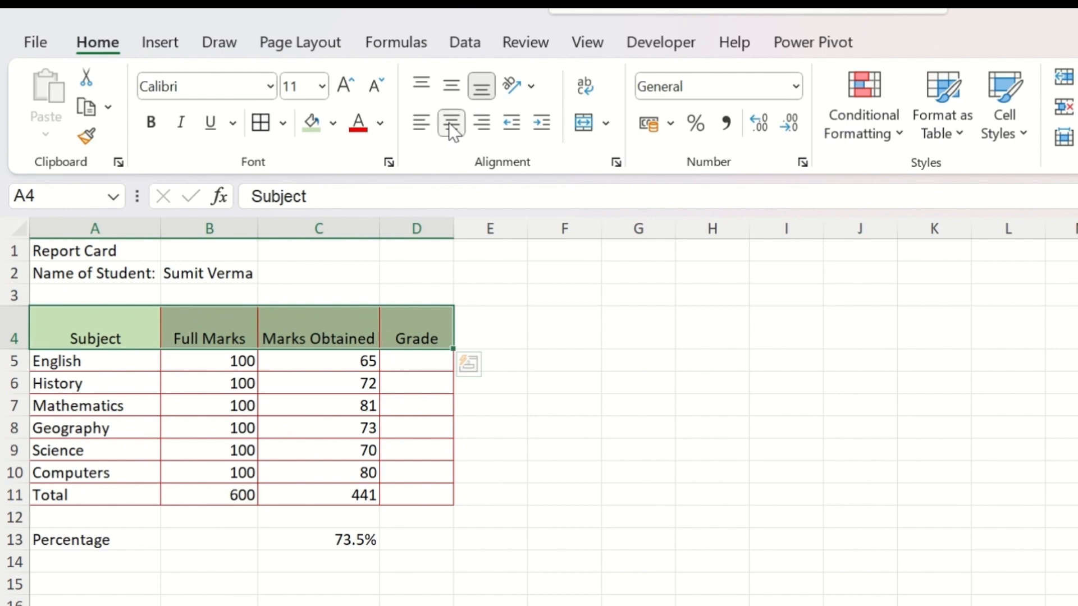
{"action": "left_click", "coordinate": [481, 123]}
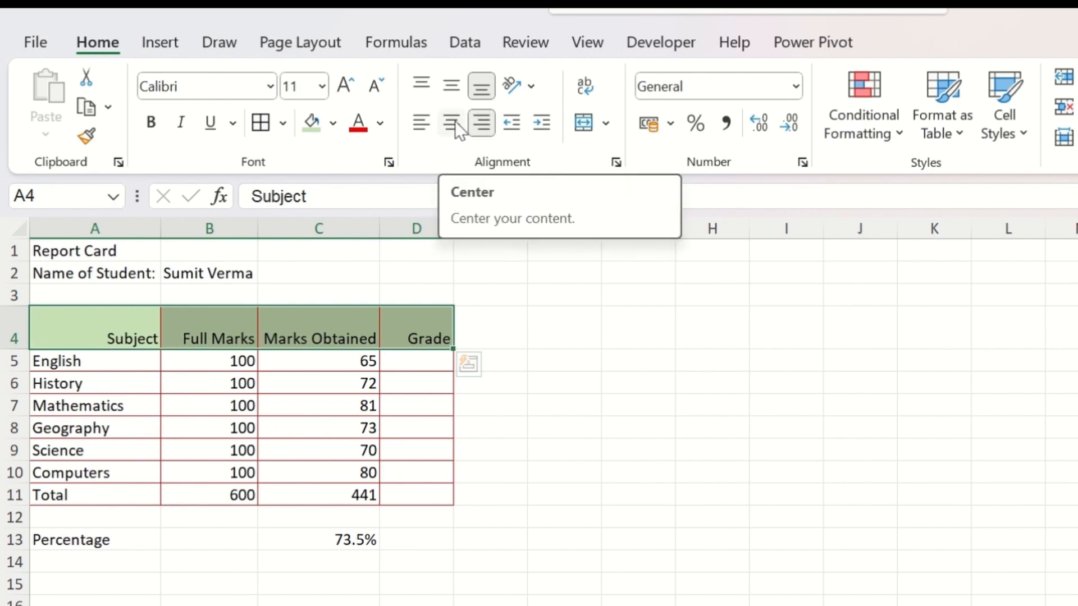
{"action": "left_click", "coordinate": [455, 122]}
{"action": "left_click", "coordinate": [449, 89]}
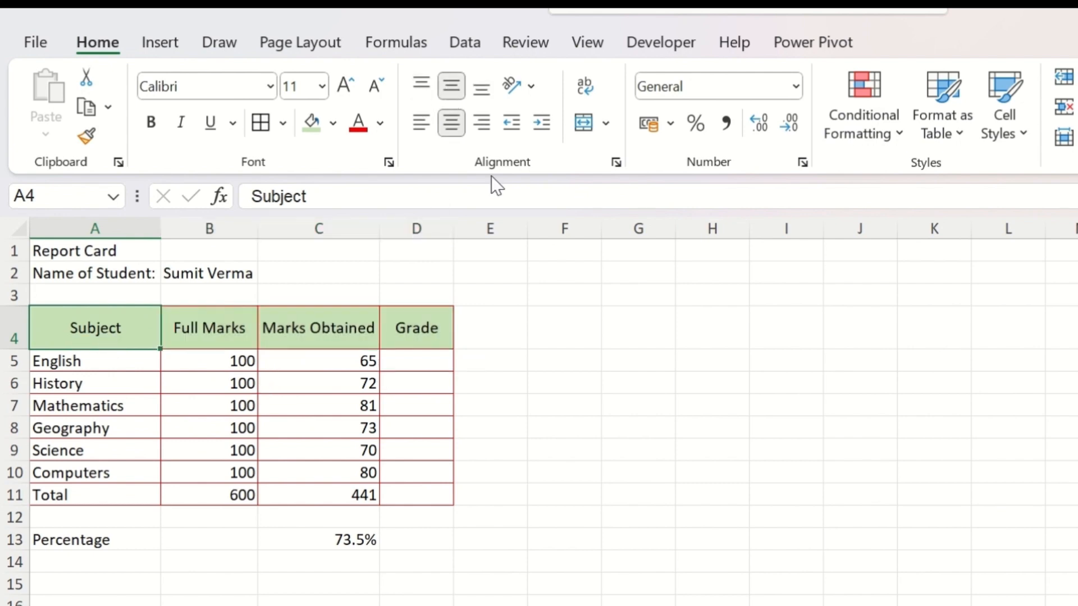
Step: Try angling the Subject header in A4 clockwise and making row 4 taller
{"action": "left_click", "coordinate": [530, 89]}
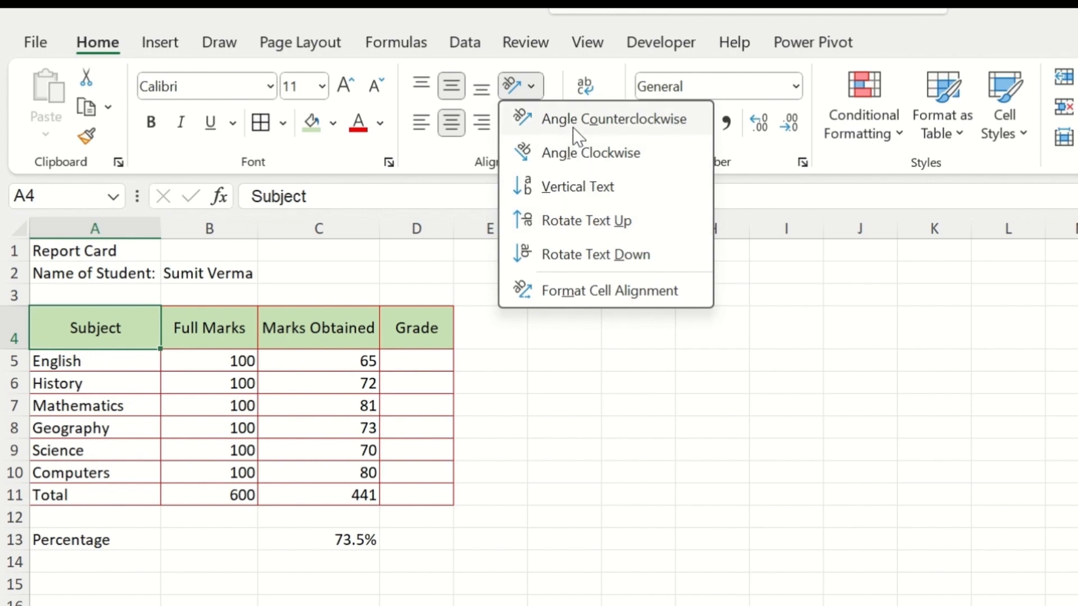
{"action": "left_click", "coordinate": [578, 157]}
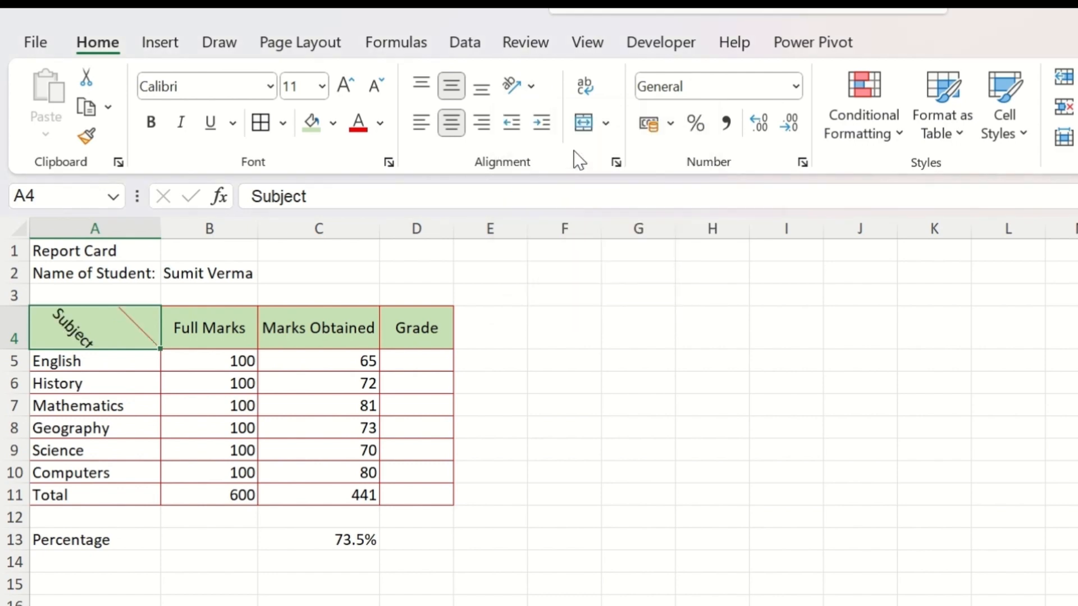
{"action": "left_click_drag", "start_coordinate": [25, 349], "coordinate": [25, 369]}
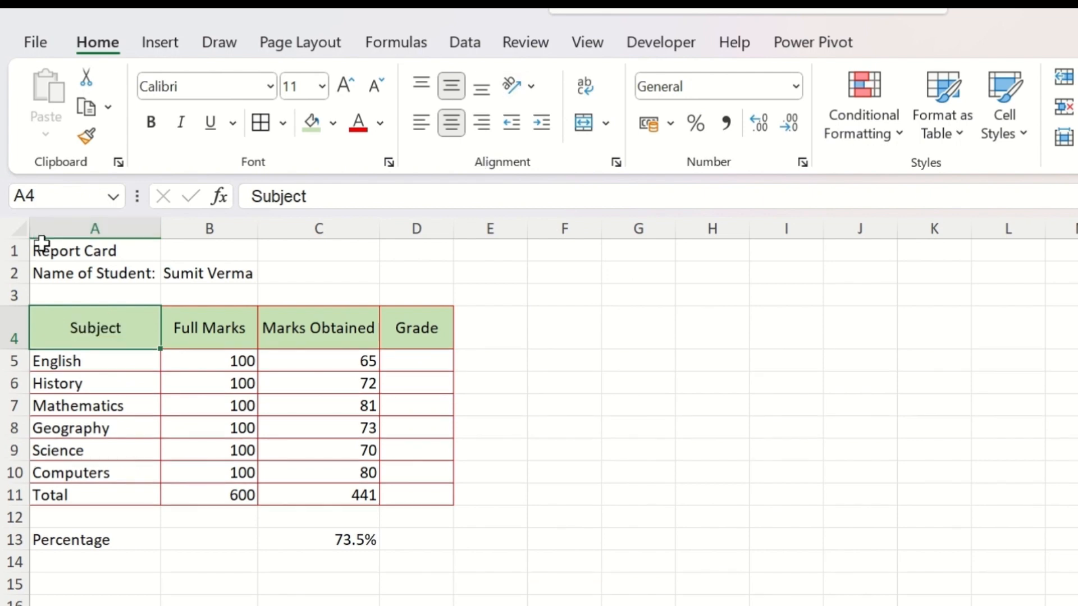
Step: Change the font of the whole report card in A1:D14 to Bahnschrift SemiBold Condensed
{"action": "left_click_drag", "start_coordinate": [42, 246], "coordinate": [438, 557]}
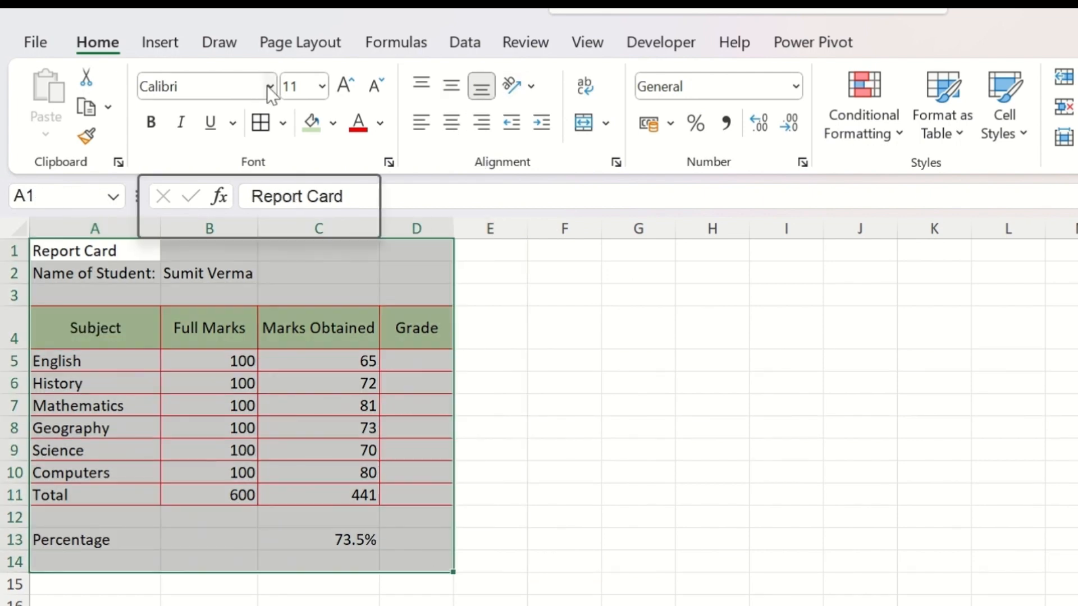
{"action": "left_click", "coordinate": [270, 87]}
{"action": "scroll", "coordinate": [292, 169], "scroll_direction": "down", "scroll_amount": 3}
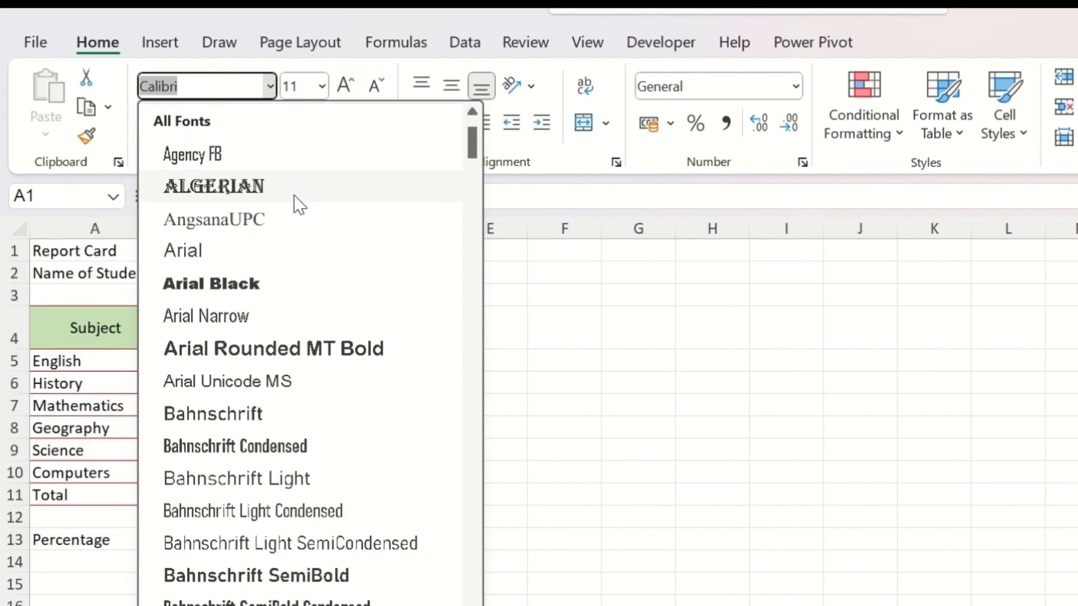
{"action": "scroll", "coordinate": [311, 219], "scroll_direction": "down", "scroll_amount": 1}
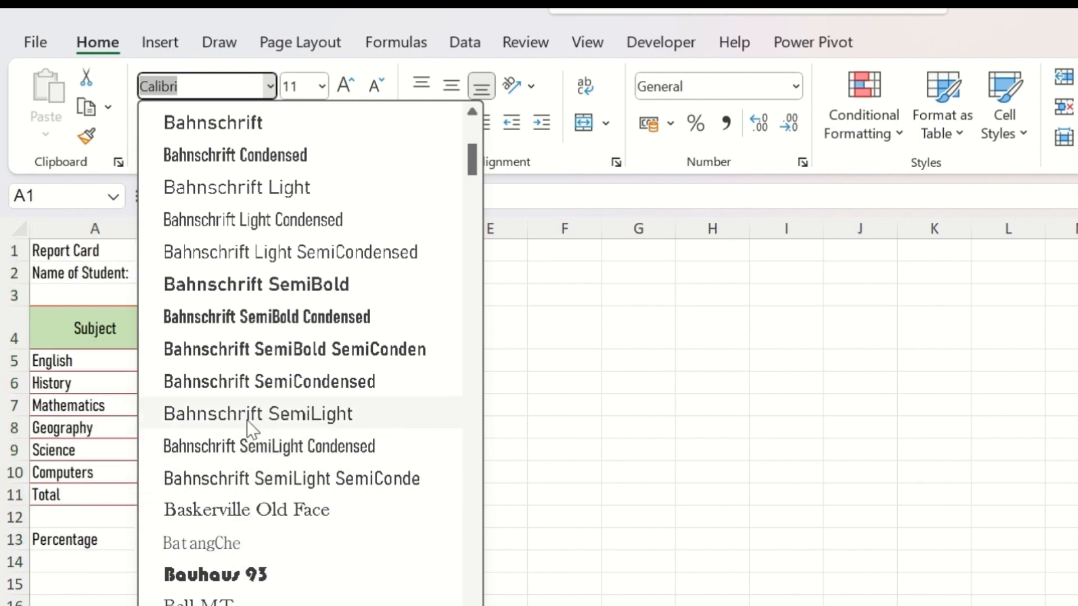
{"action": "left_click", "coordinate": [250, 318]}
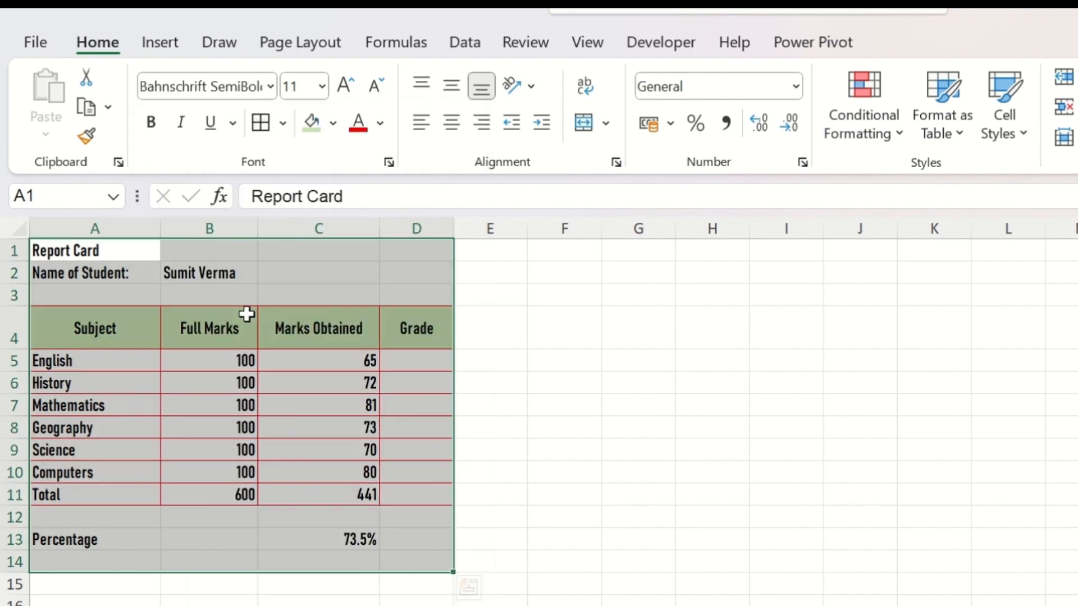
{"action": "left_click", "coordinate": [310, 386]}
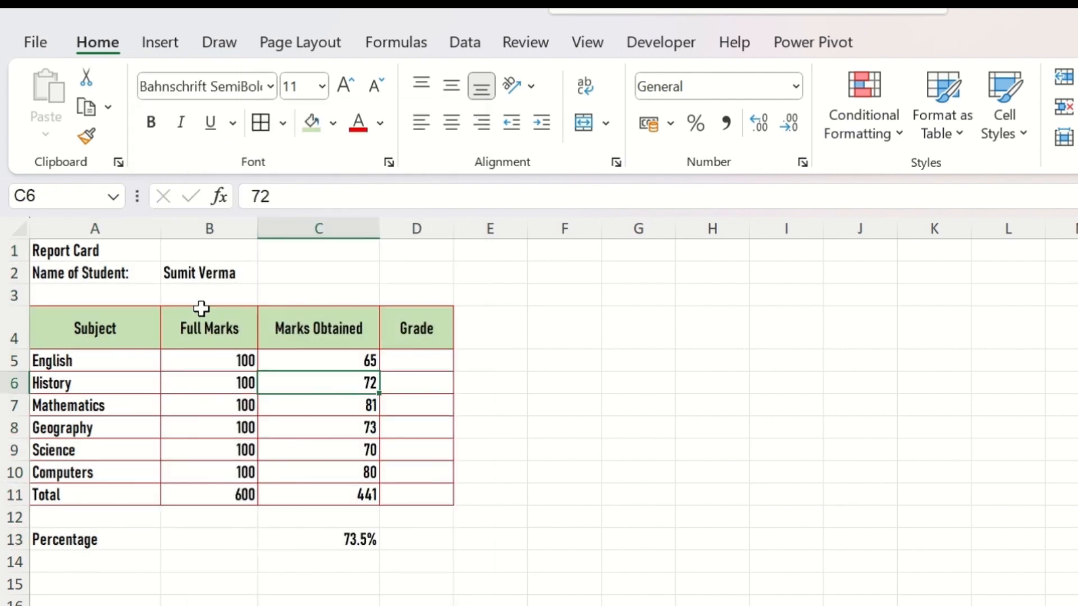
Step: Set the font of the student name row A2:B2 to Arial Black and autofit column A to its contents
{"action": "left_click_drag", "start_coordinate": [148, 278], "coordinate": [204, 281]}
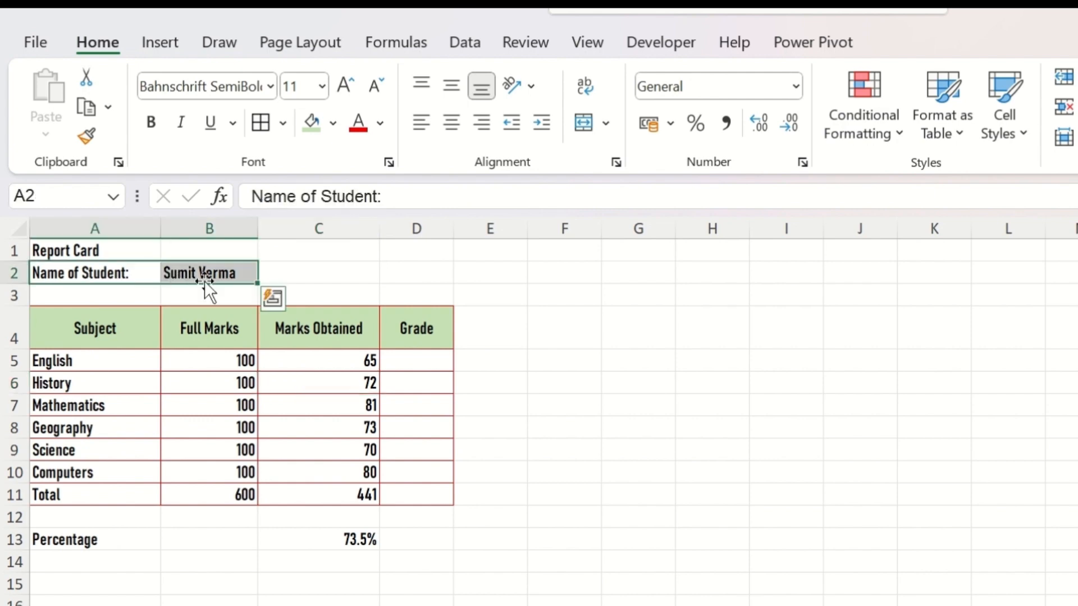
{"action": "left_click", "coordinate": [270, 84]}
{"action": "left_click", "coordinate": [230, 317]}
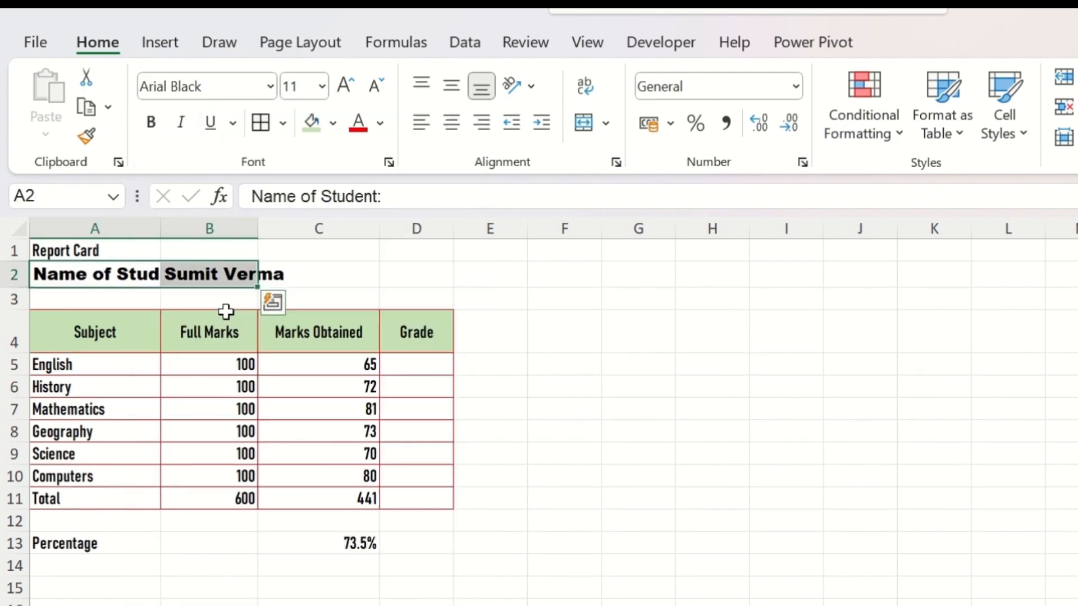
{"action": "left_click", "coordinate": [327, 333]}
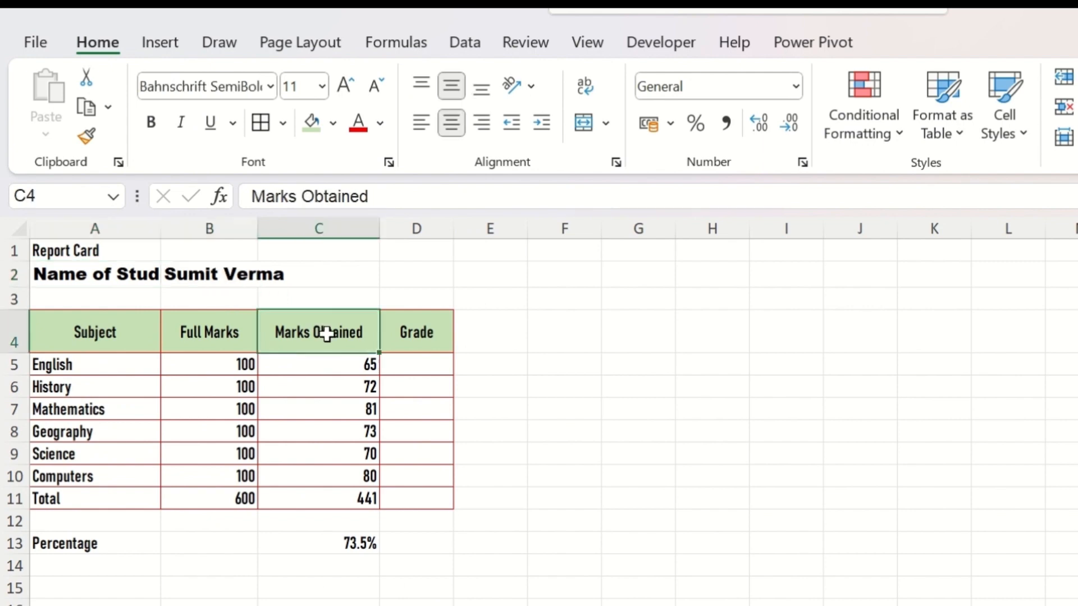
{"action": "left_click", "coordinate": [117, 275]}
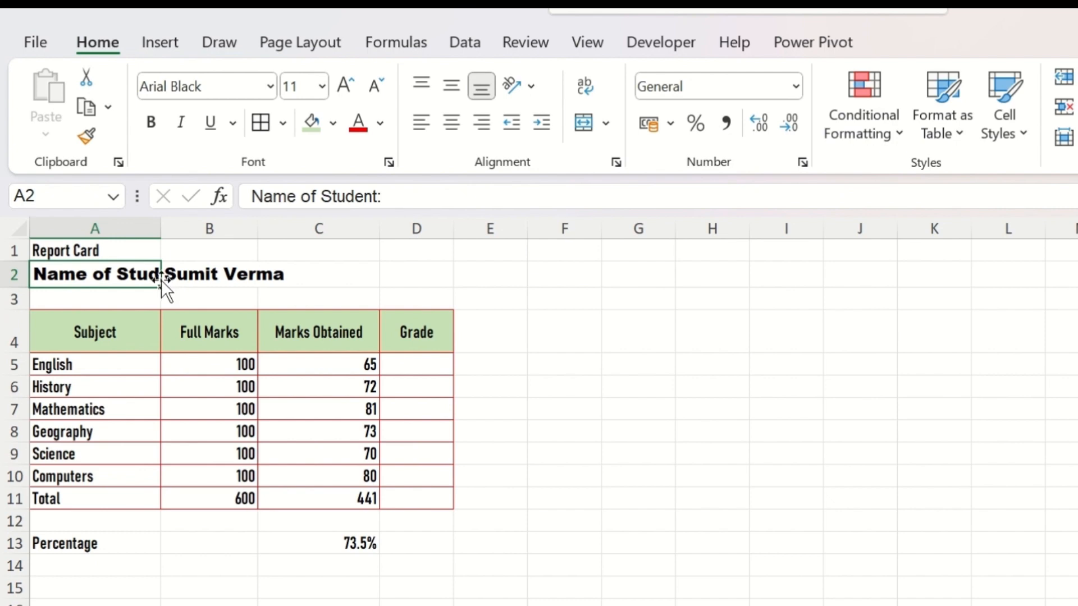
{"action": "double_click", "coordinate": [160, 231]}
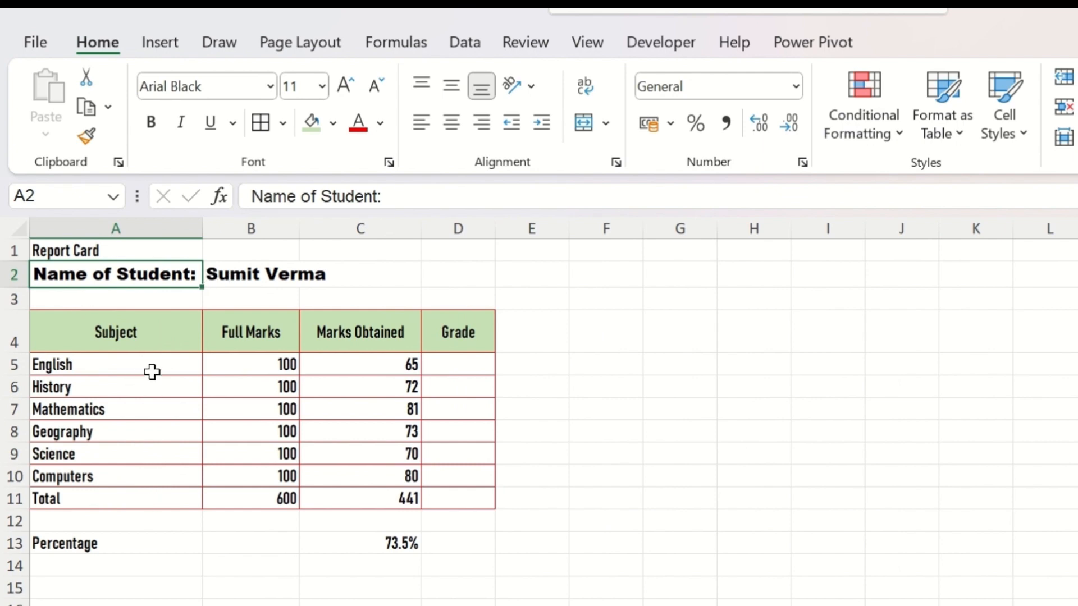
Step: Move the student's name from cell B2 to C2
{"action": "key", "text": "Right"}
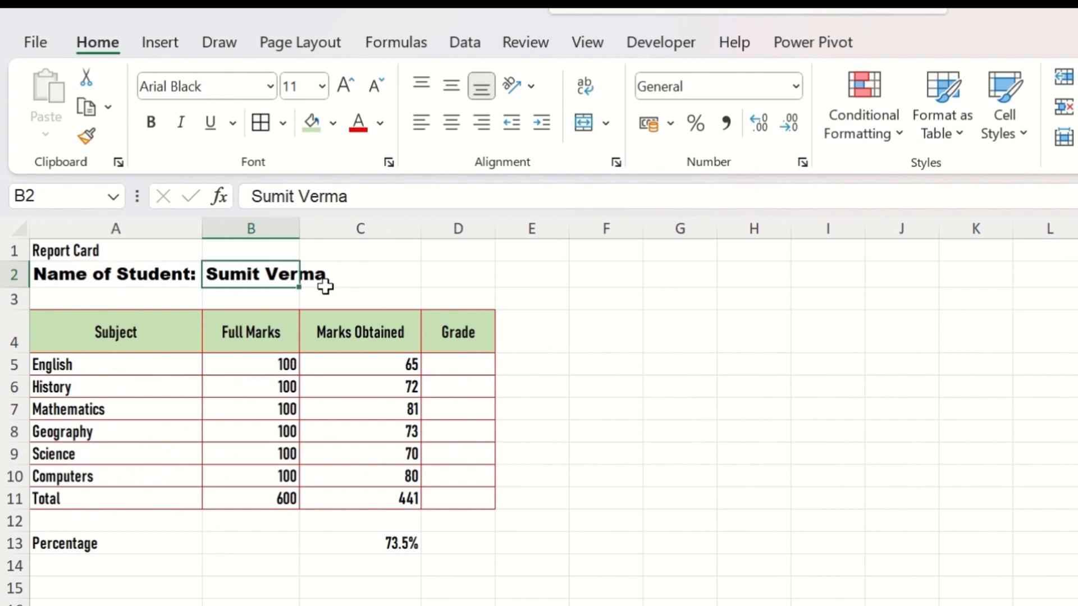
{"action": "key", "text": "ctrl+c"}
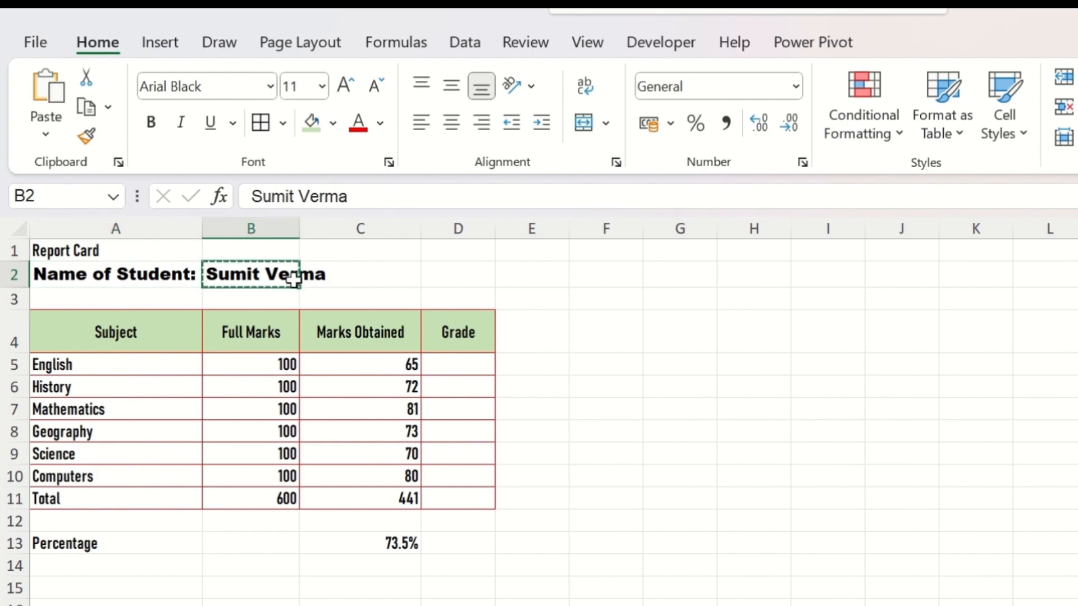
{"action": "left_click", "coordinate": [362, 280]}
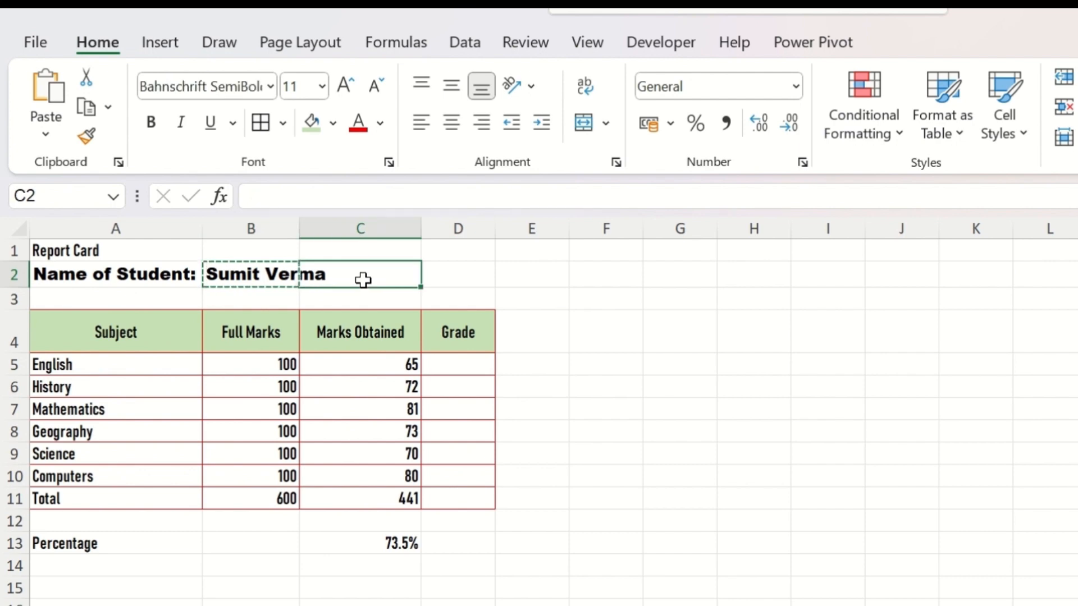
{"action": "key", "text": "ctrl+v"}
{"action": "left_click", "coordinate": [441, 362]}
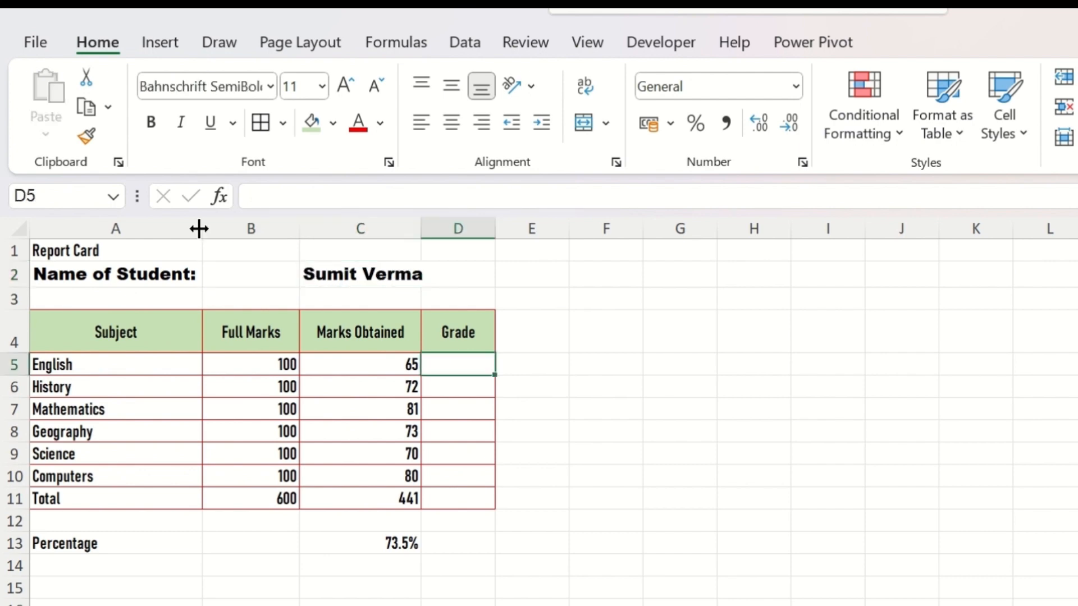
Step: Resize columns A to C so the name label fits across A and B, and merge and center the student's name across C2:D2
{"action": "left_click_drag", "start_coordinate": [198, 229], "coordinate": [120, 230]}
{"action": "double_click", "coordinate": [222, 225]}
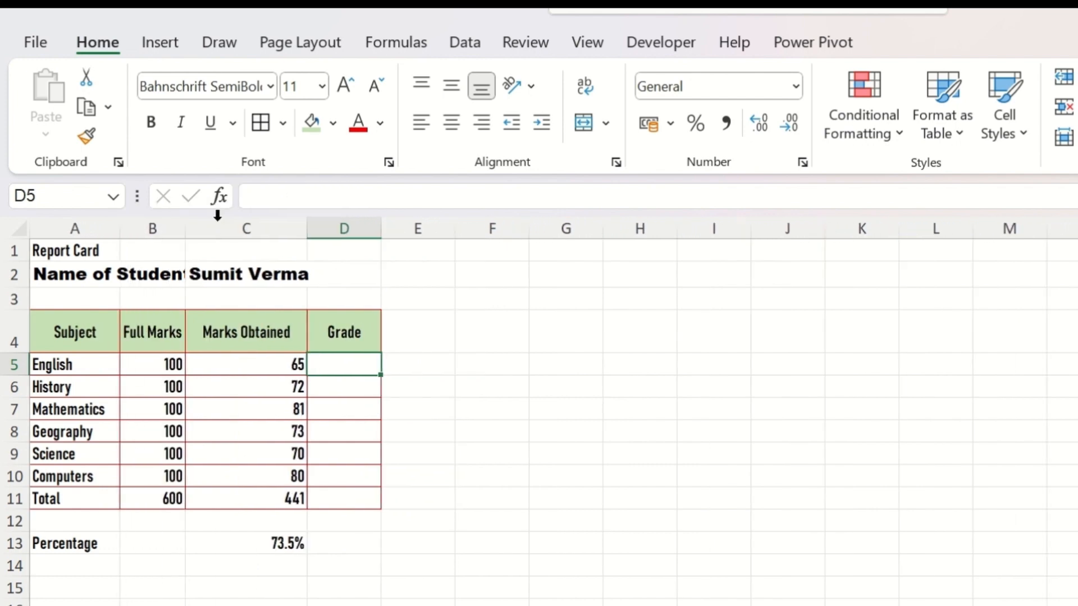
{"action": "left_click_drag", "start_coordinate": [185, 229], "coordinate": [204, 231]}
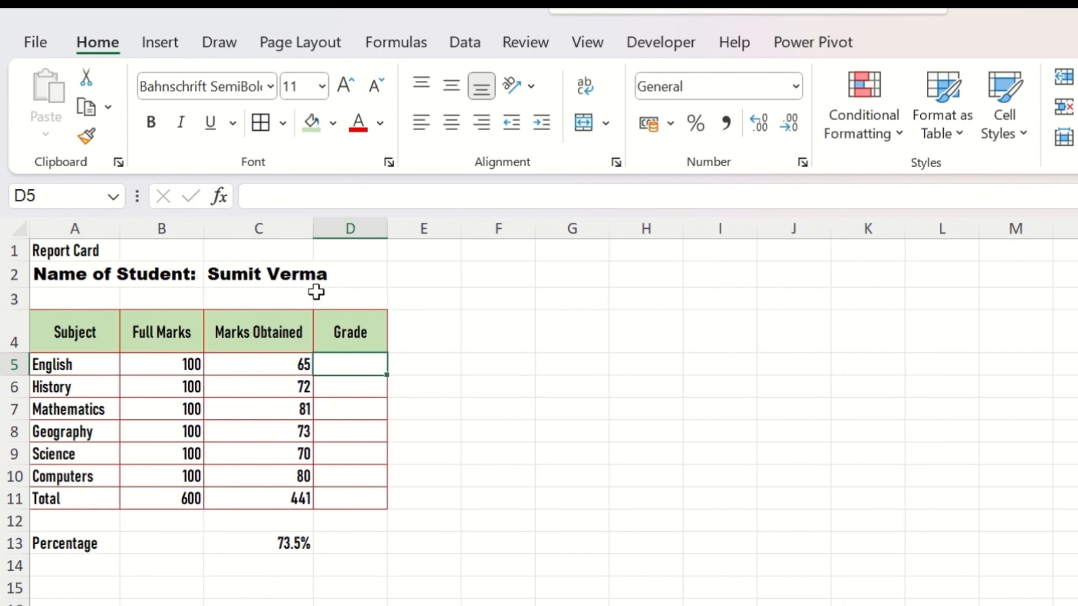
{"action": "left_click_drag", "start_coordinate": [294, 274], "coordinate": [343, 279]}
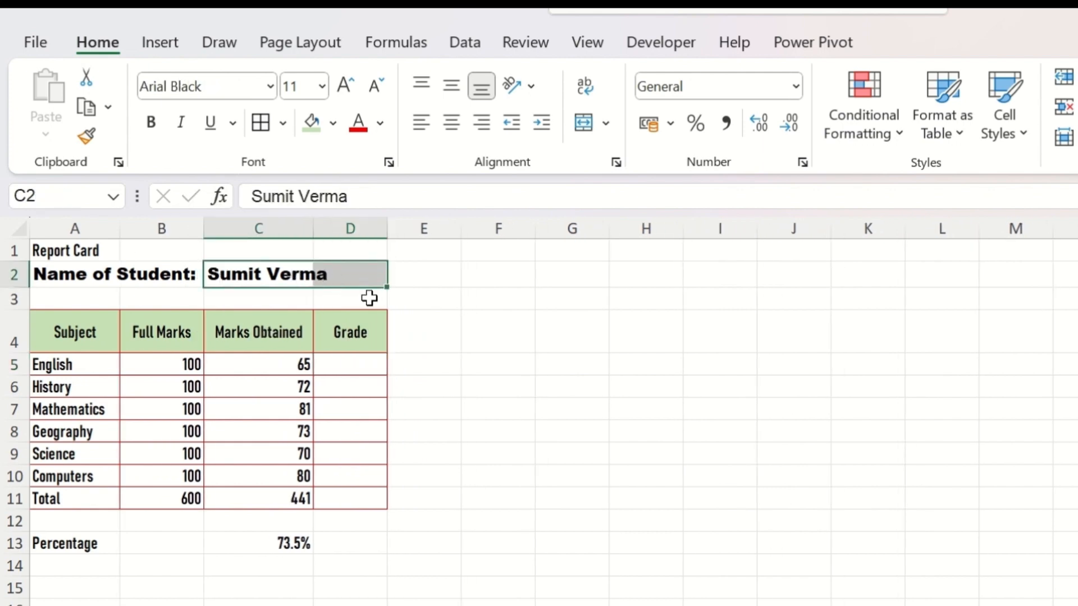
{"action": "left_click", "coordinate": [586, 125]}
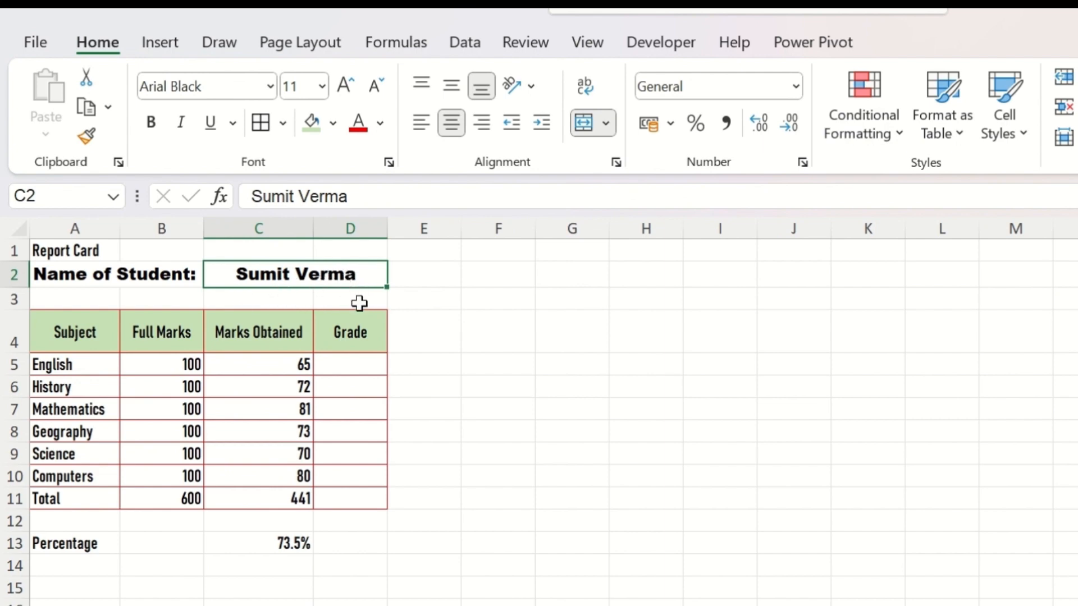
Step: Set the font of the marks table A4:D11 to Arial and try bold, italic and underline on it
{"action": "left_click_drag", "start_coordinate": [75, 332], "coordinate": [378, 498]}
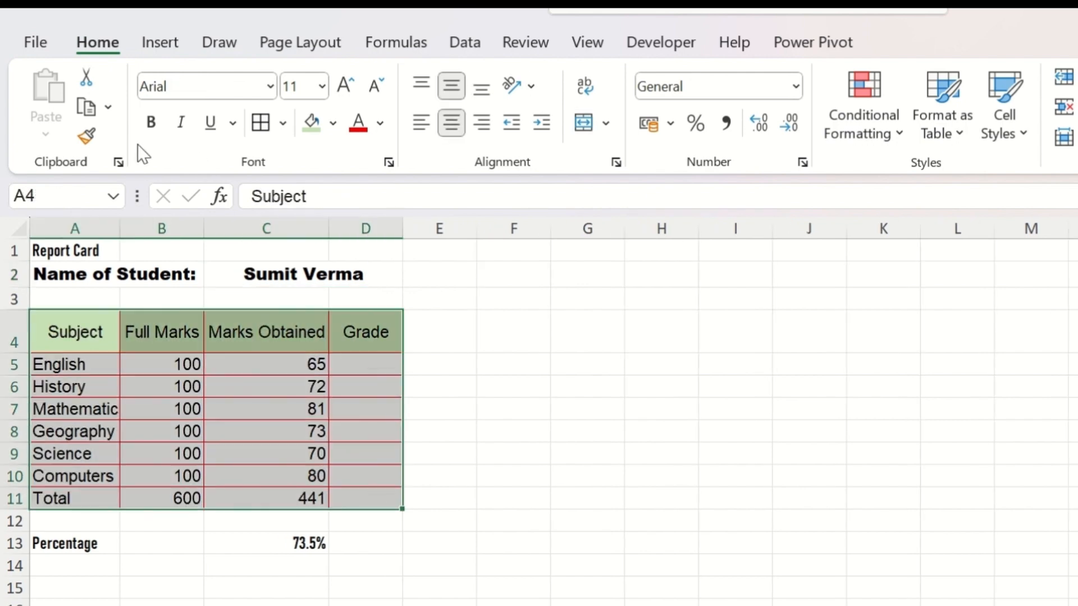
{"action": "left_click", "coordinate": [150, 120]}
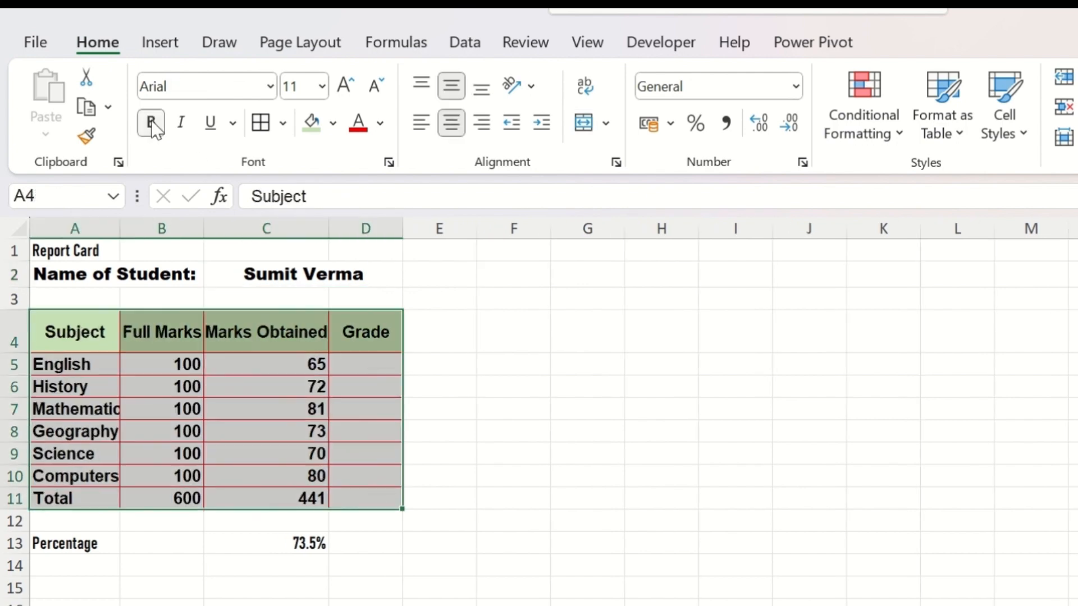
{"action": "left_click", "coordinate": [182, 124]}
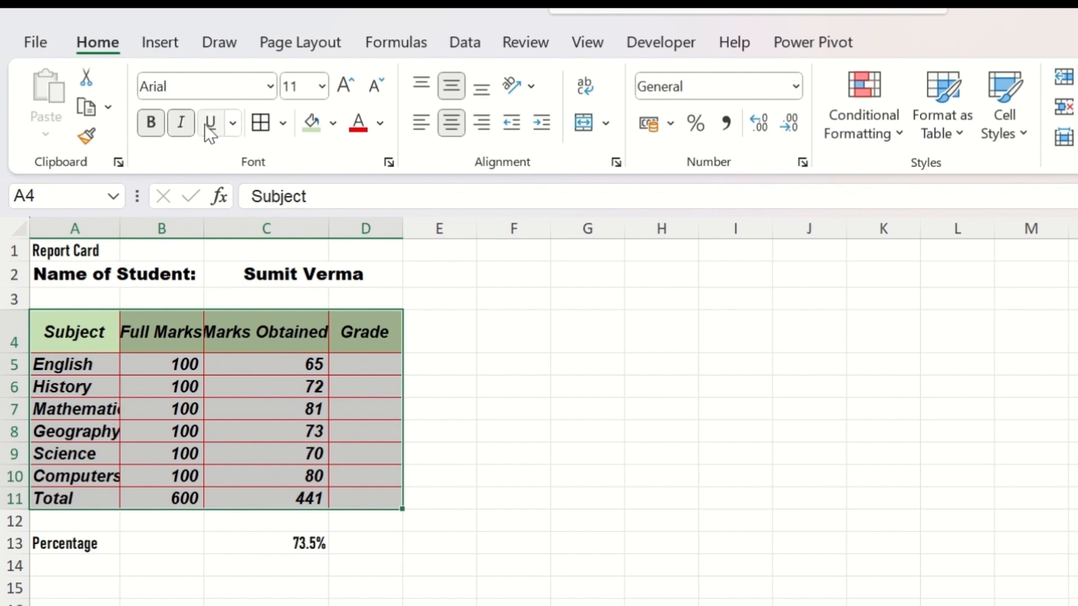
{"action": "left_click", "coordinate": [212, 126]}
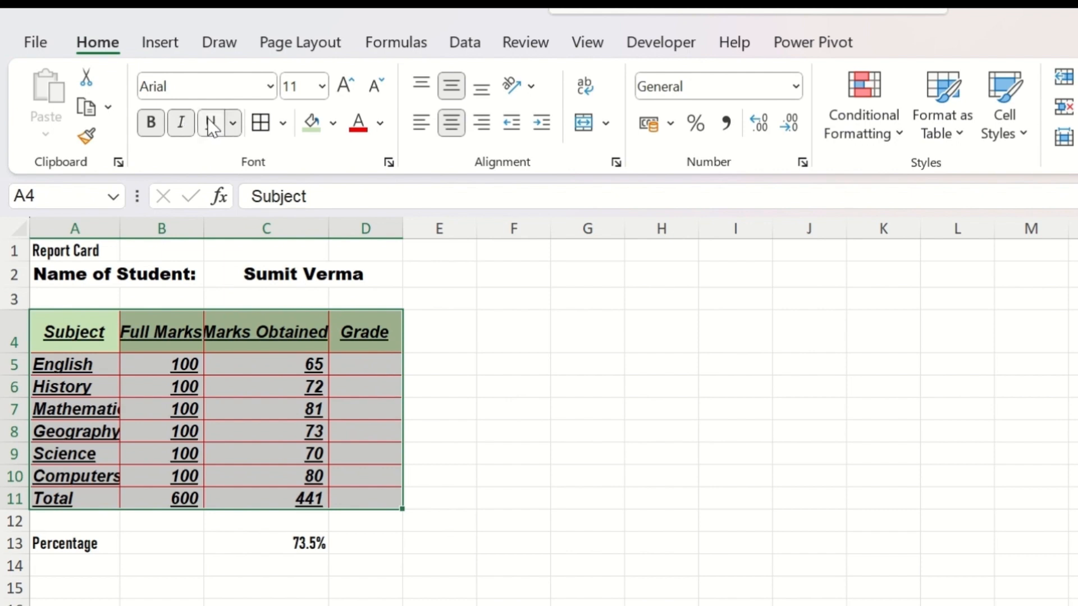
Step: Narrow column C and wrap the Marks Obtained header text in C4
{"action": "left_click", "coordinate": [249, 413]}
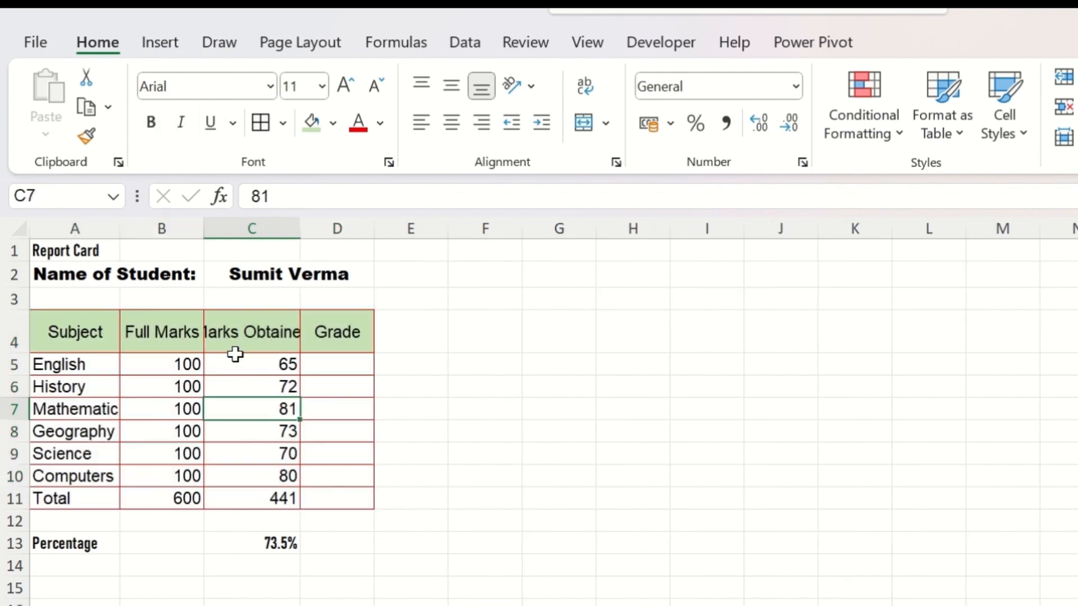
{"action": "left_click", "coordinate": [281, 341]}
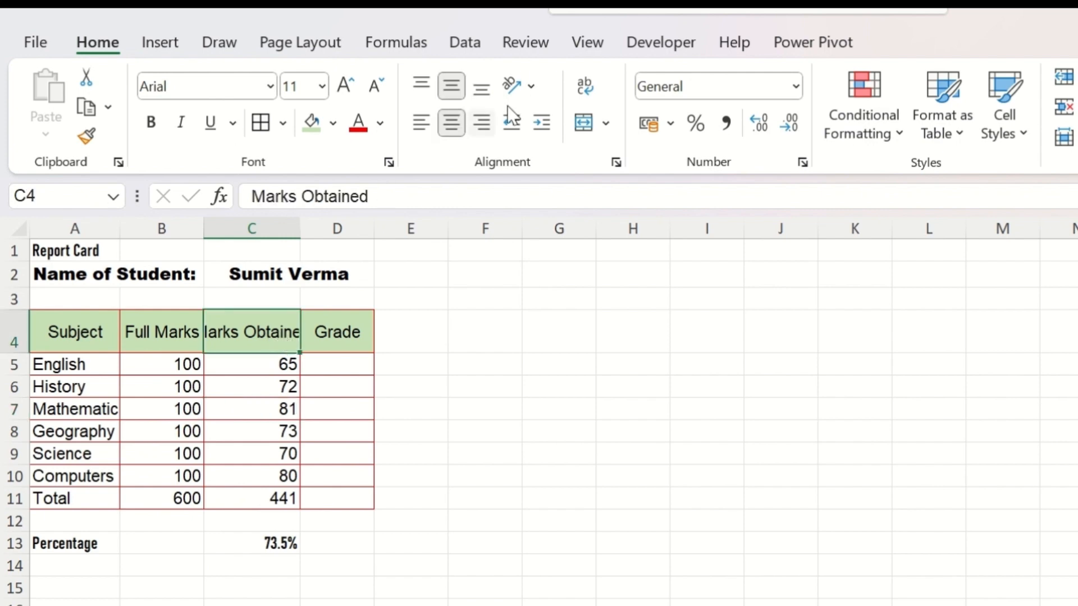
{"action": "left_click", "coordinate": [586, 90]}
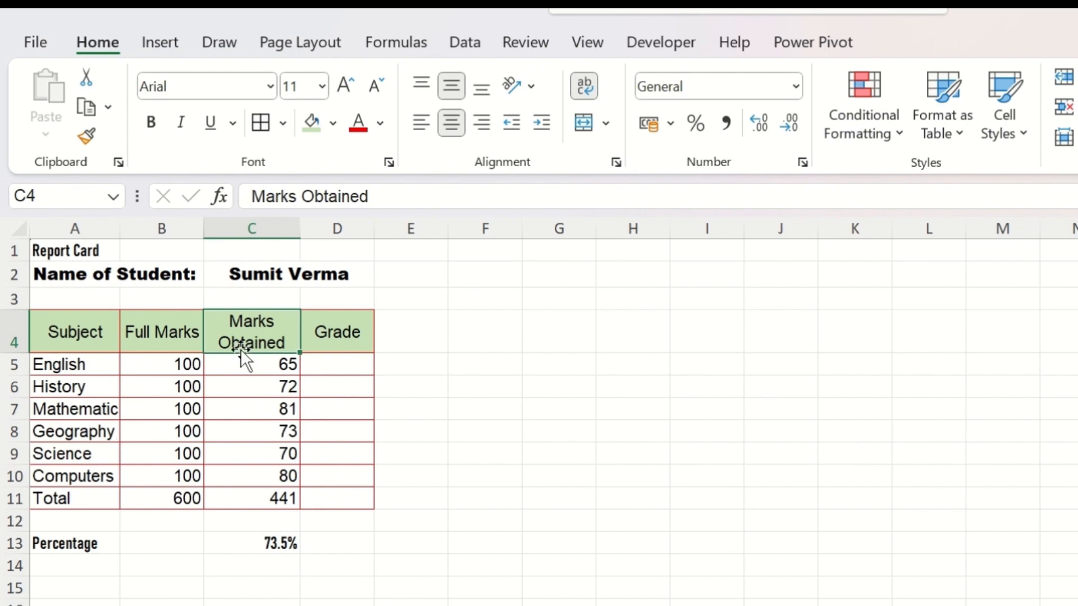